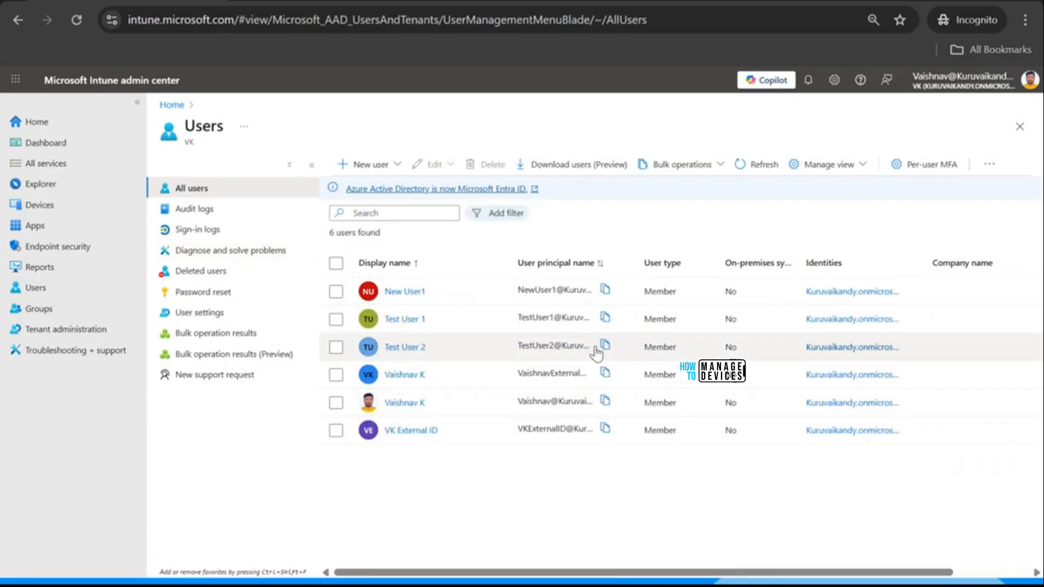
Step: Switch to the Default Directory admin center window and open its All users list
{"action": "left_click", "coordinate": [336, 347]}
{"action": "key", "text": "alt+Tab"}
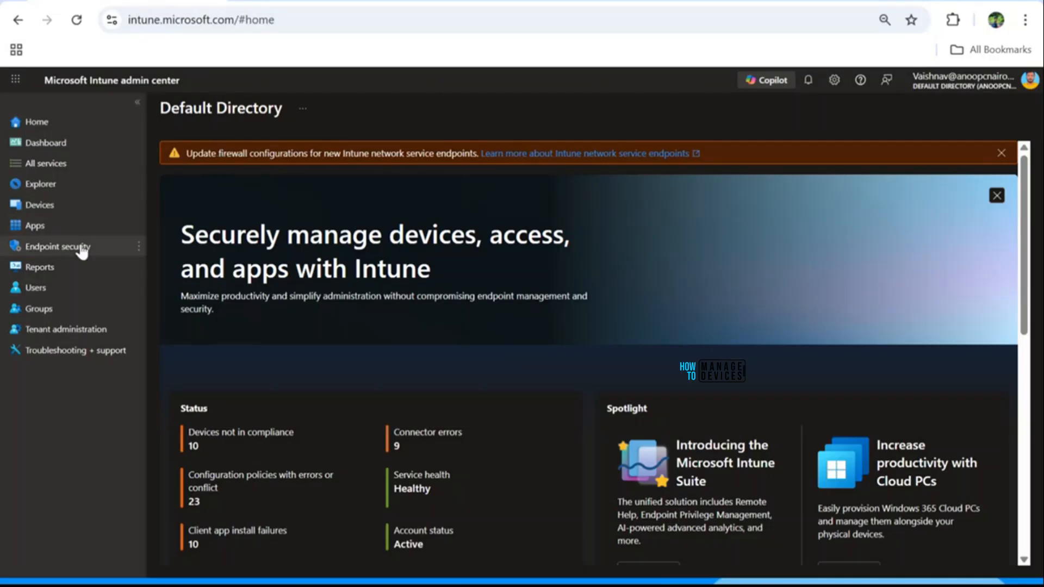
{"action": "left_click", "coordinate": [60, 292]}
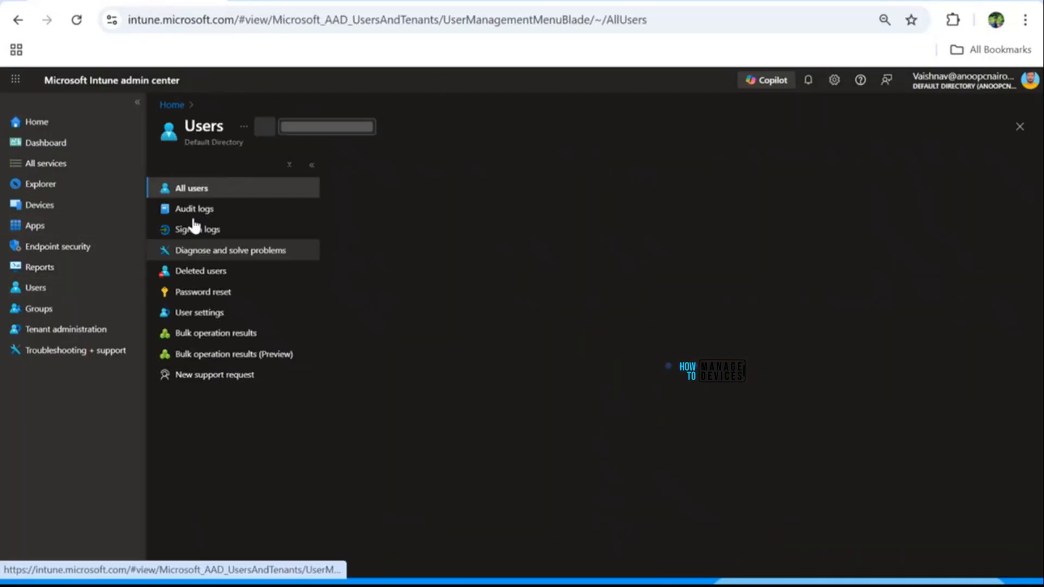
Step: Search the users for 'Test', clear the search, and show the New user options
{"action": "left_click", "coordinate": [393, 213]}
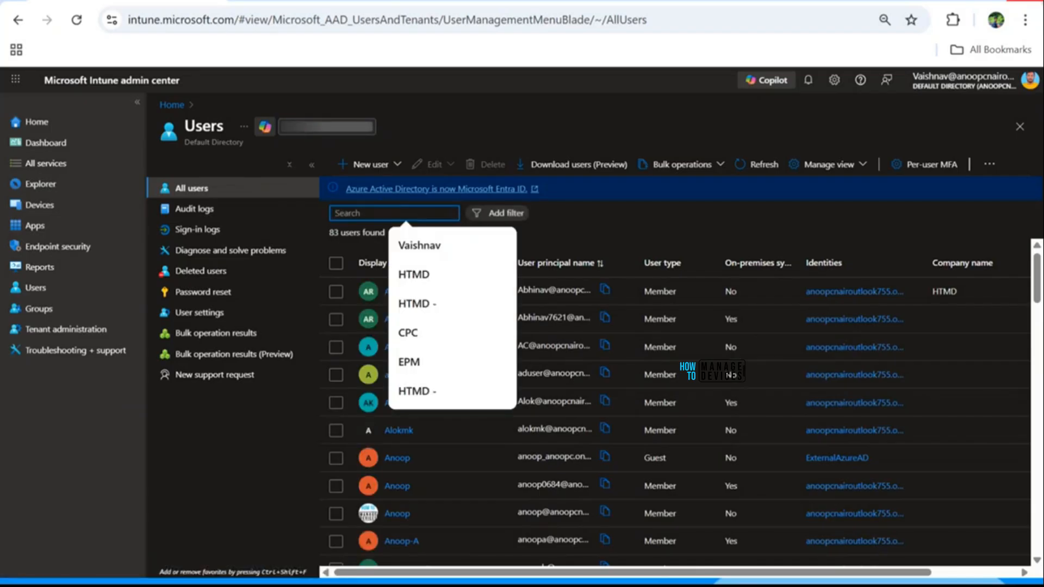
{"action": "type", "text": "Test"}
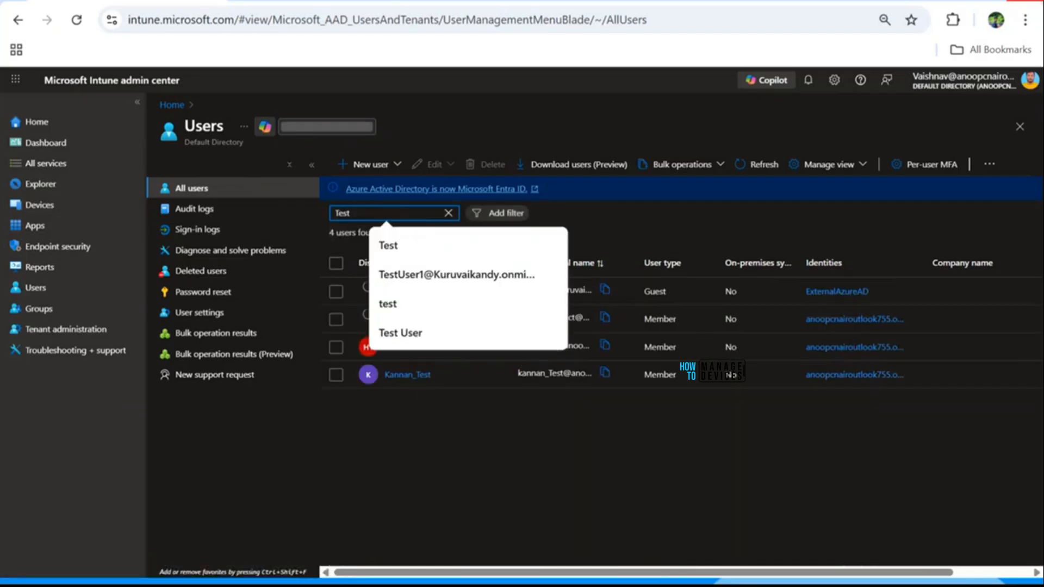
{"action": "left_click", "coordinate": [566, 495]}
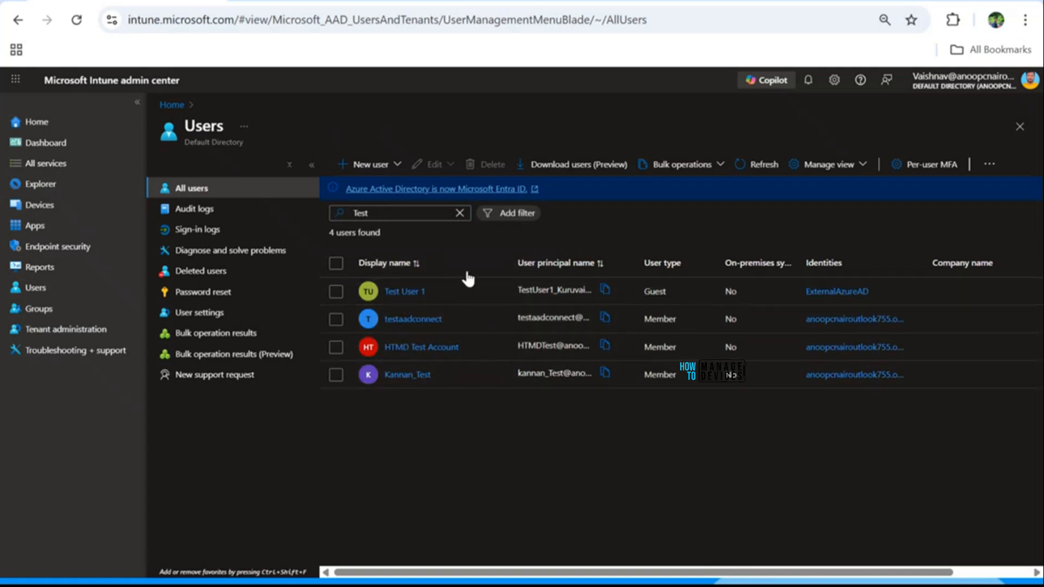
{"action": "left_click", "coordinate": [460, 212]}
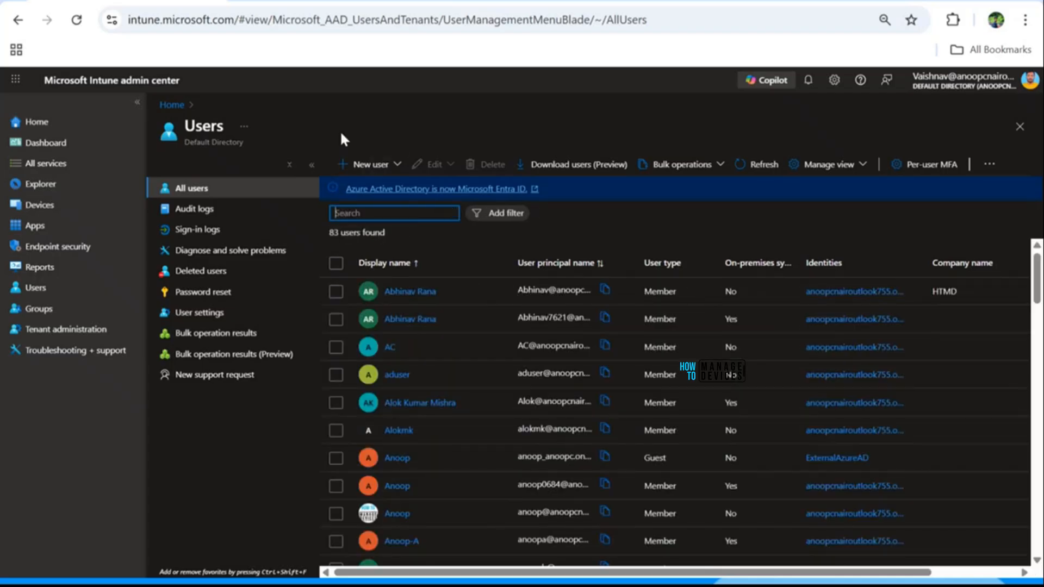
{"action": "left_click", "coordinate": [378, 165]}
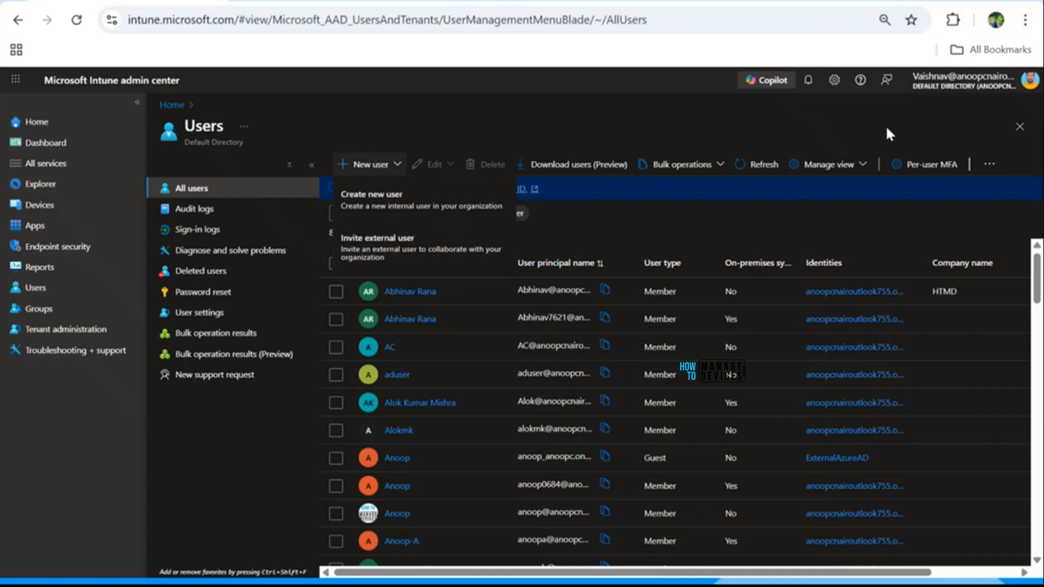
Step: Invite an external user with the invitee's e-mail, name 'Test User 2', message 'Please join HTMD Org'
{"action": "left_click", "coordinate": [370, 254]}
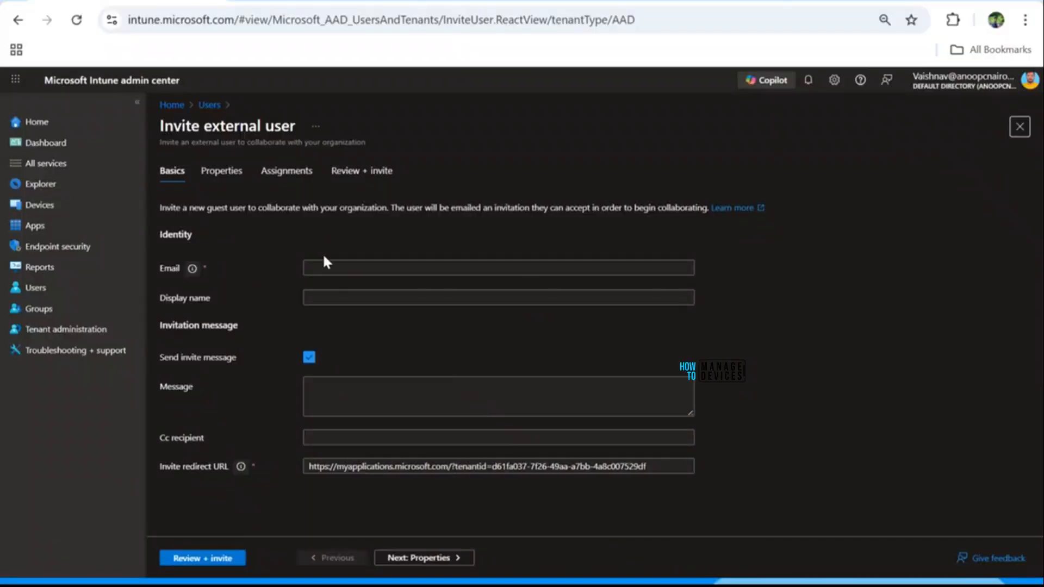
{"action": "left_click", "coordinate": [326, 268]}
{"action": "key", "text": "ctrl+v"}
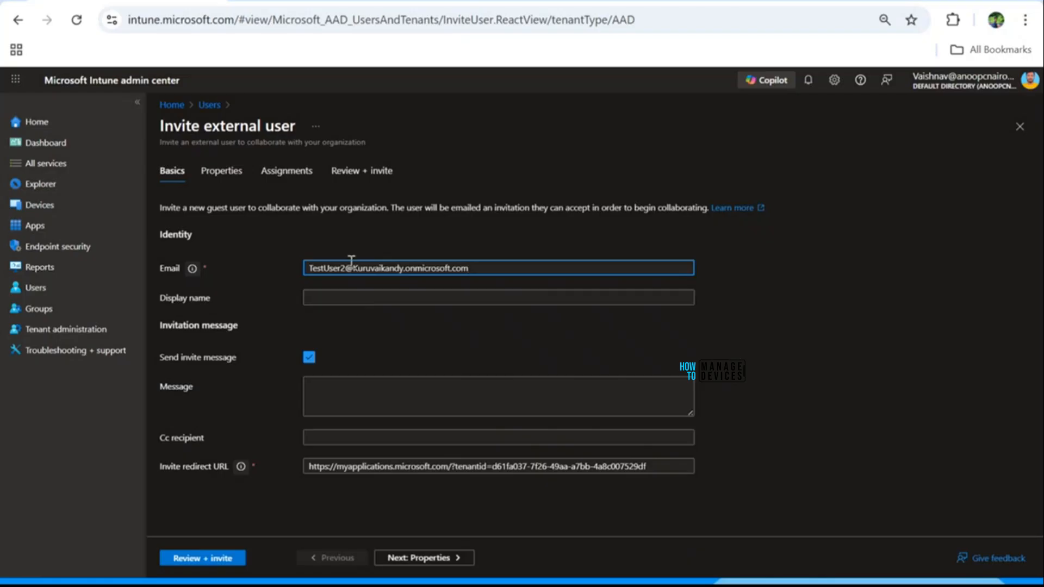
{"action": "left_click", "coordinate": [329, 299]}
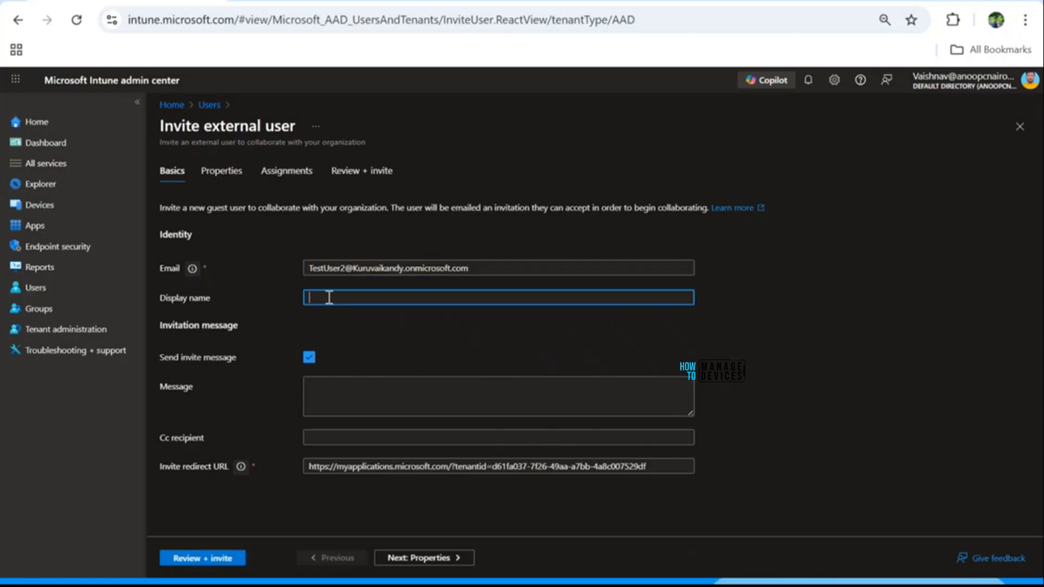
{"action": "type", "text": "Test User 2"}
{"action": "left_click", "coordinate": [338, 384]}
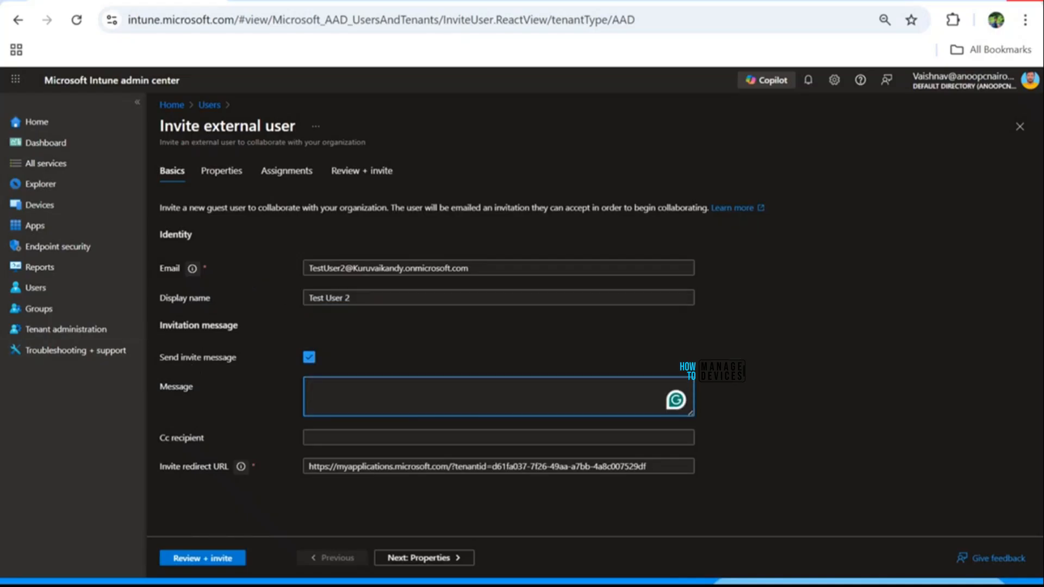
{"action": "type", "text": "Please join H"}
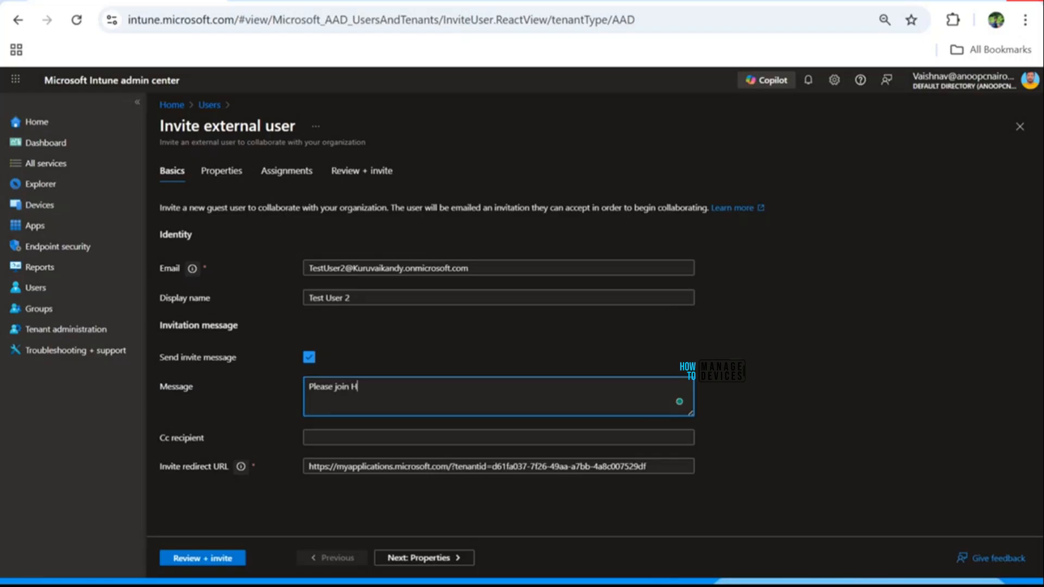
{"action": "type", "text": "TMD Org"}
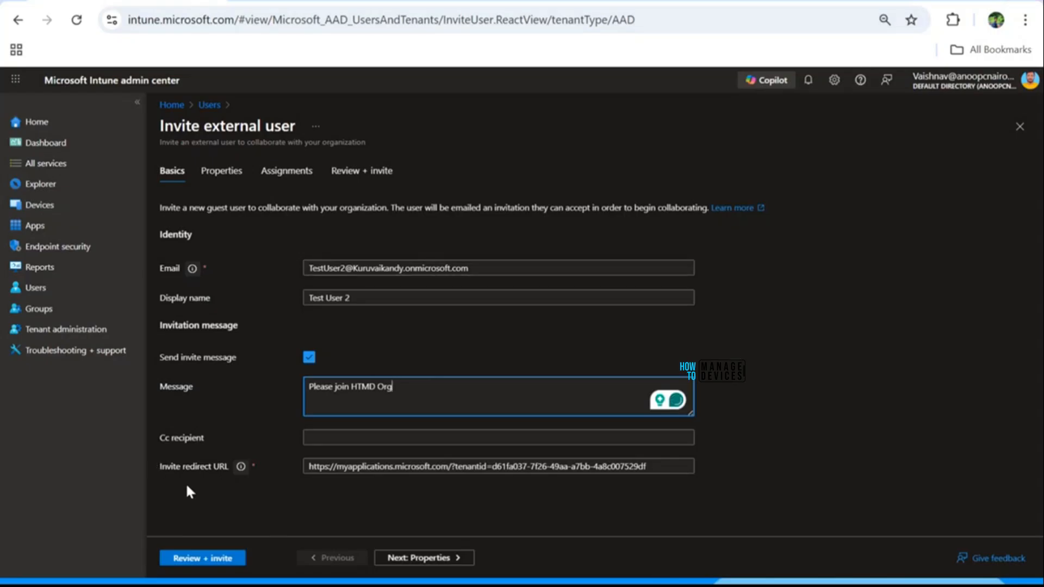
Step: Copy the invite redirect URL into the notes page and return to the form
{"action": "left_click_drag", "start_coordinate": [647, 466], "coordinate": [296, 474]}
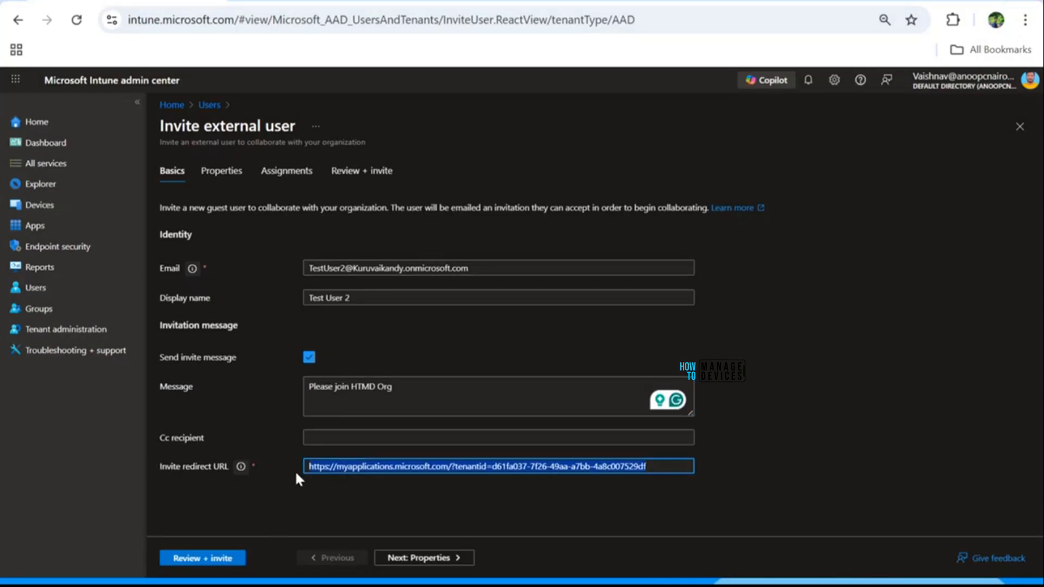
{"action": "key", "text": "ctrl+c"}
{"action": "key", "text": "alt+Tab"}
{"action": "key", "text": "ctrl+v"}
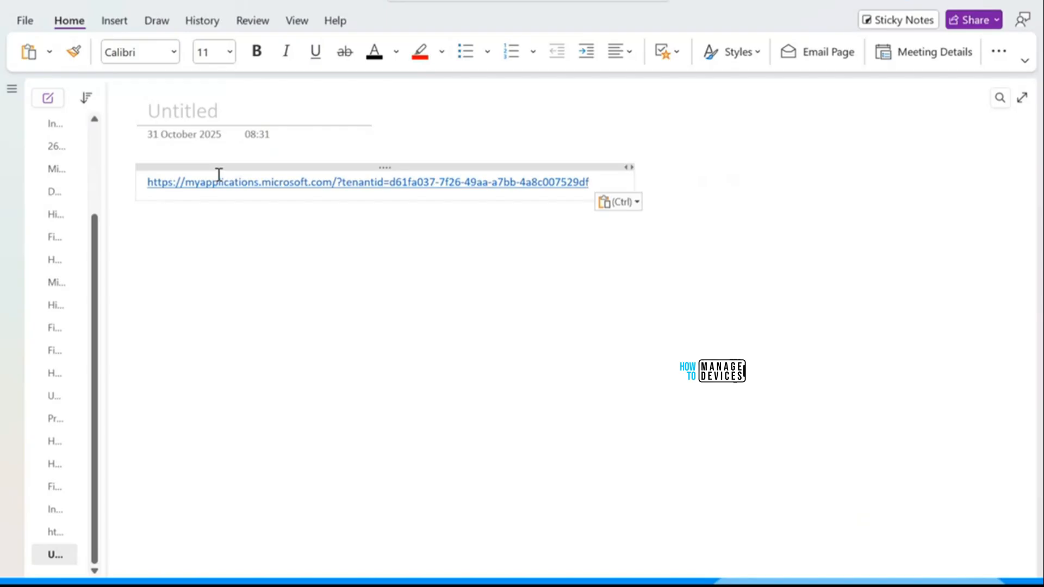
{"action": "key", "text": "alt+Tab"}
{"action": "left_click", "coordinate": [787, 293]}
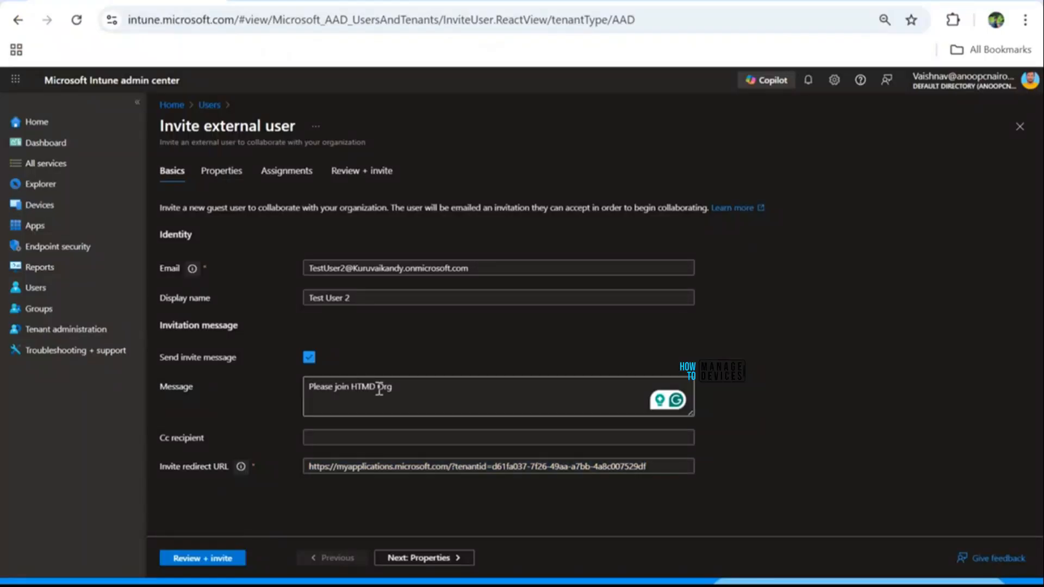
{"action": "left_click", "coordinate": [345, 304]}
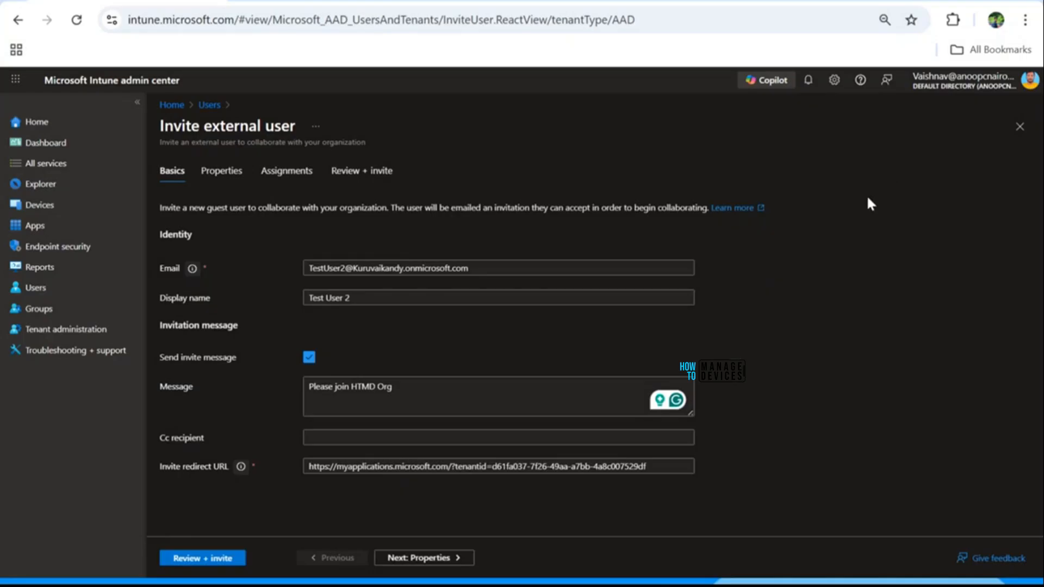
Step: Set the invited user's usage location to India and advance to Assignments with none added
{"action": "left_click", "coordinate": [429, 560]}
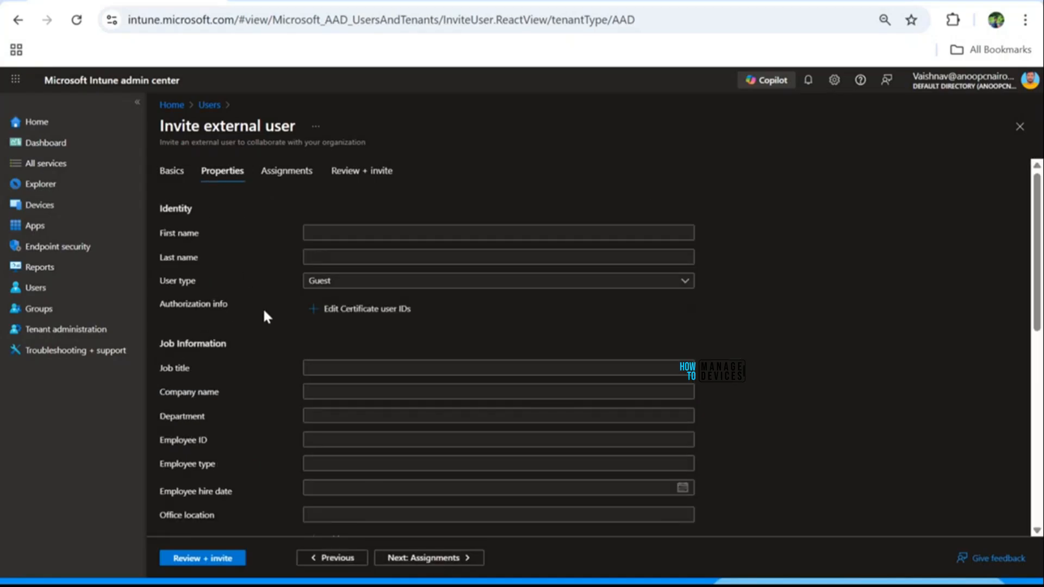
{"action": "scroll", "coordinate": [322, 340], "scroll_direction": "down", "scroll_amount": 4}
{"action": "scroll", "coordinate": [286, 269], "scroll_direction": "down", "scroll_amount": 4}
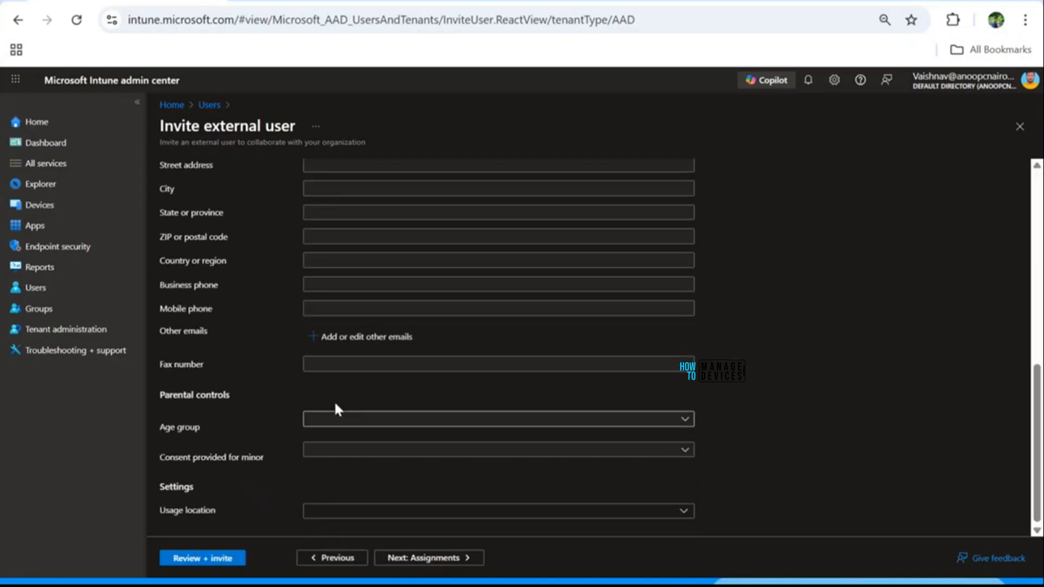
{"action": "left_click", "coordinate": [682, 514]}
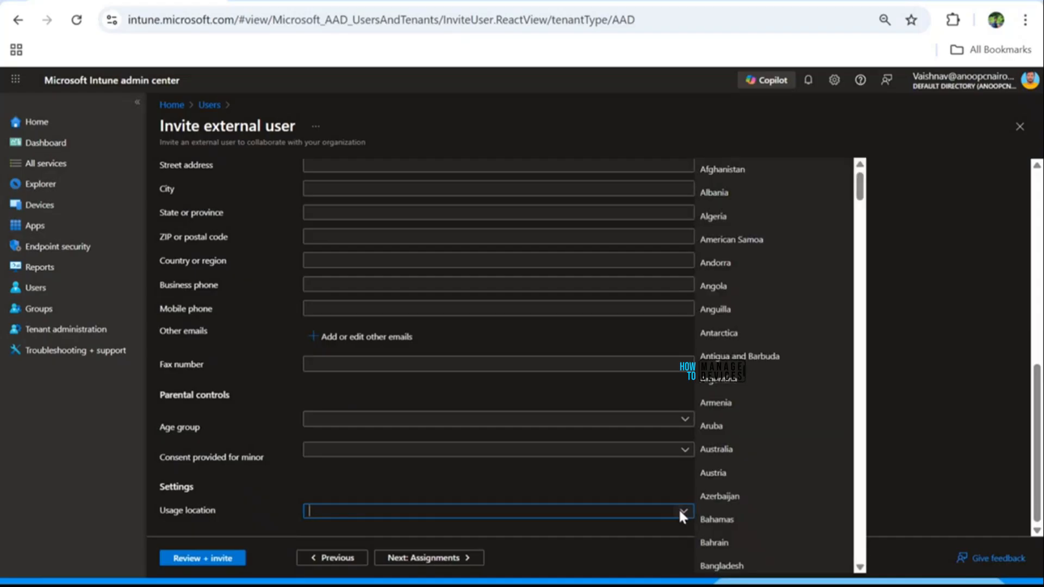
{"action": "scroll", "coordinate": [770, 367], "scroll_direction": "down", "scroll_amount": 5}
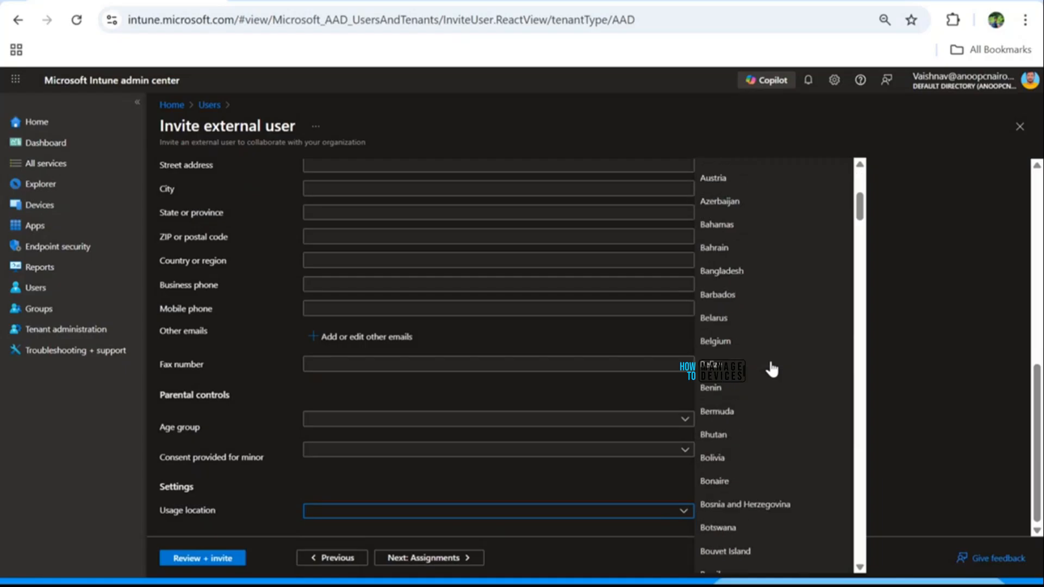
{"action": "scroll", "coordinate": [770, 381], "scroll_direction": "down", "scroll_amount": 3}
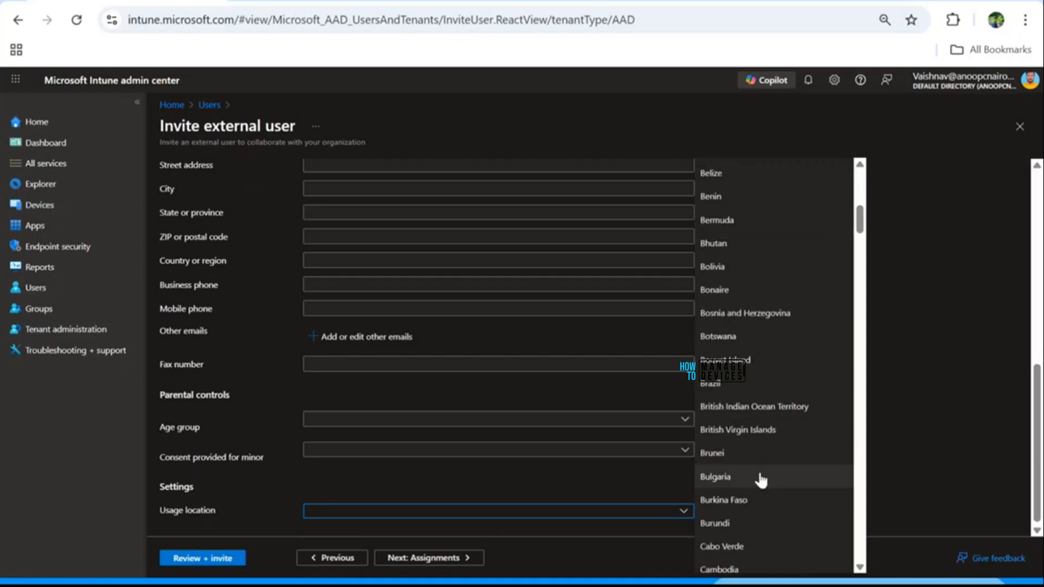
{"action": "scroll", "coordinate": [760, 478], "scroll_direction": "down", "scroll_amount": 2}
{"action": "scroll", "coordinate": [761, 479], "scroll_direction": "down", "scroll_amount": 5}
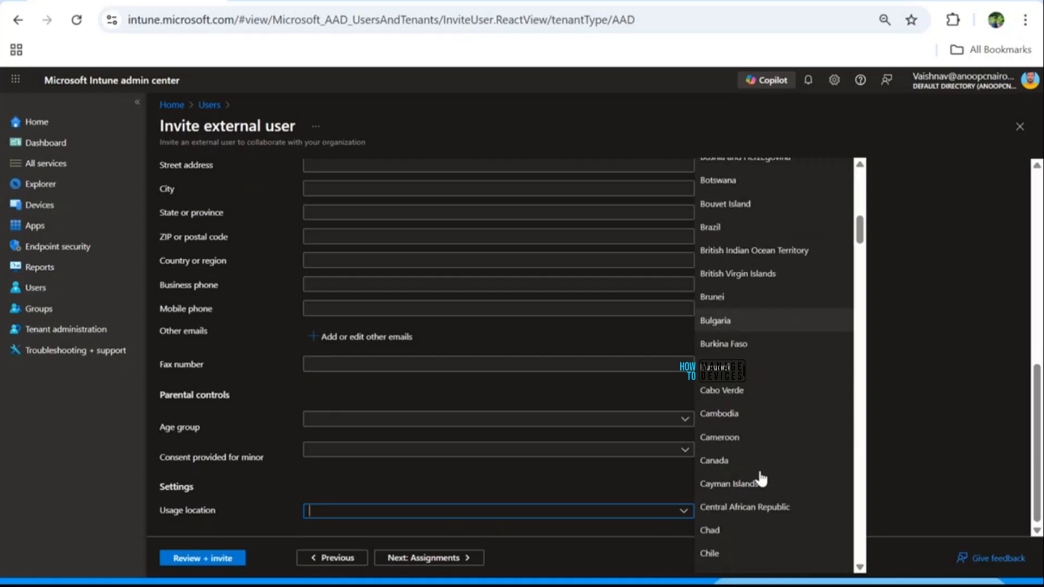
{"action": "scroll", "coordinate": [761, 479], "scroll_direction": "down", "scroll_amount": 8}
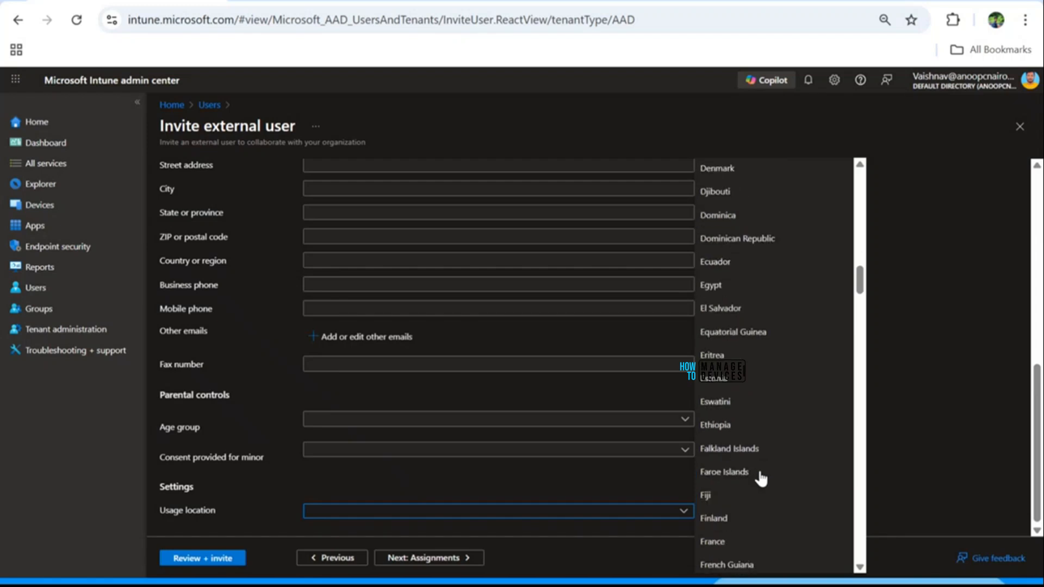
{"action": "scroll", "coordinate": [761, 479], "scroll_direction": "down", "scroll_amount": 4}
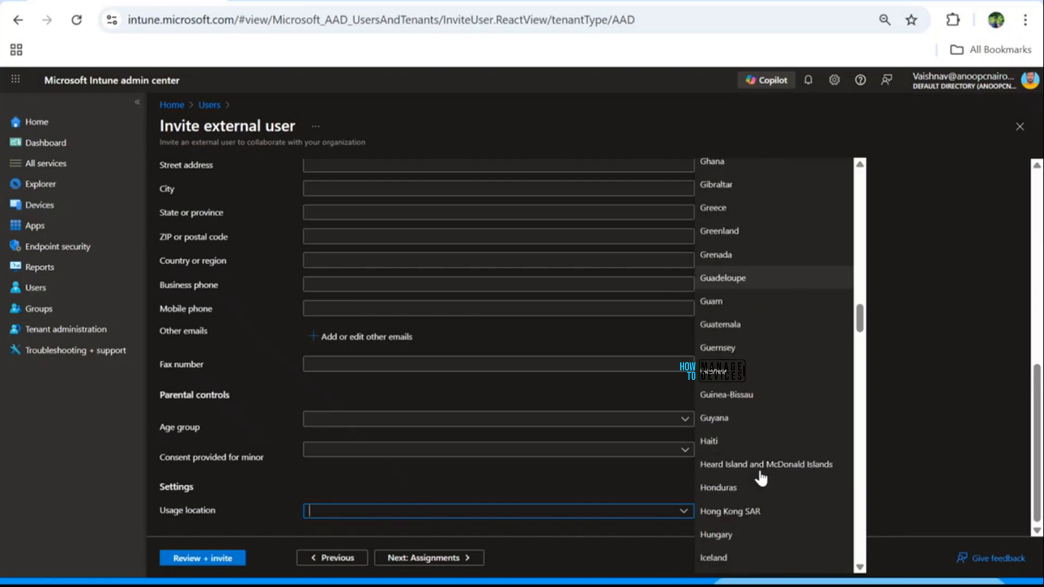
{"action": "type", "text": "Iceland"}
{"action": "scroll", "coordinate": [752, 525], "scroll_direction": "down", "scroll_amount": 2}
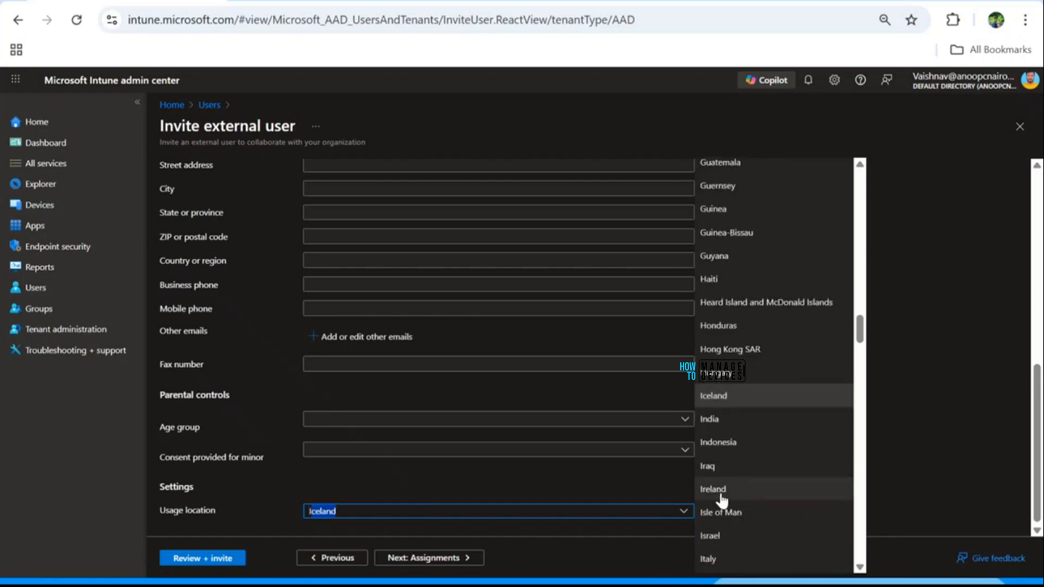
{"action": "left_click", "coordinate": [715, 422]}
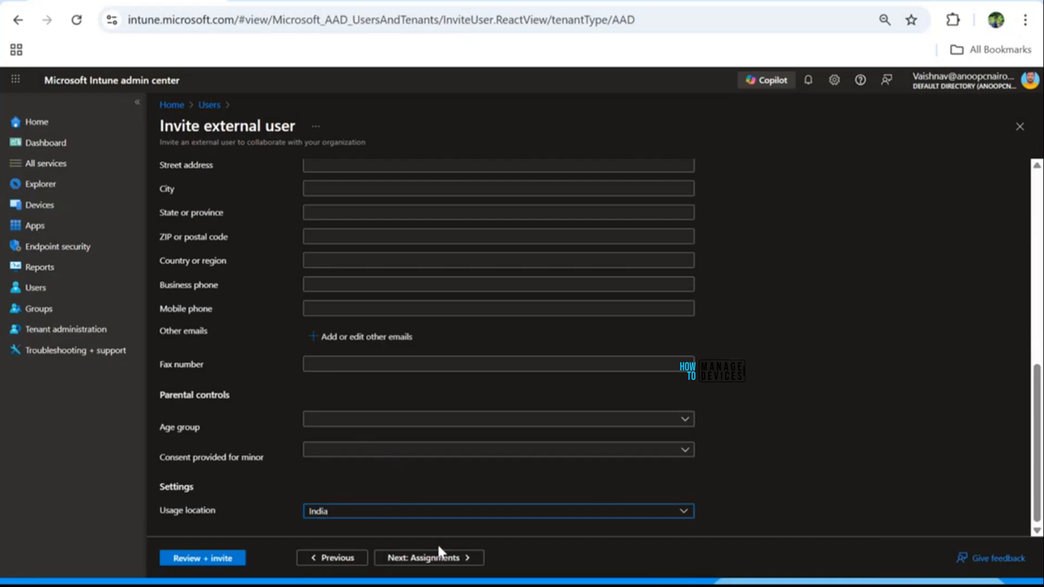
{"action": "left_click", "coordinate": [442, 559]}
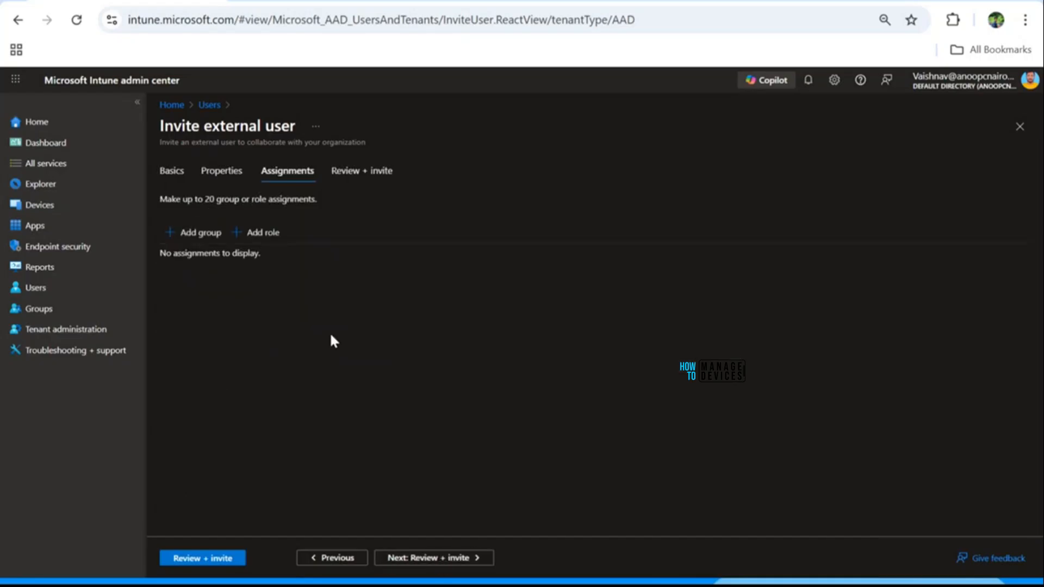
Step: Review and send the guest invitation for Test User 2
{"action": "left_click", "coordinate": [444, 559]}
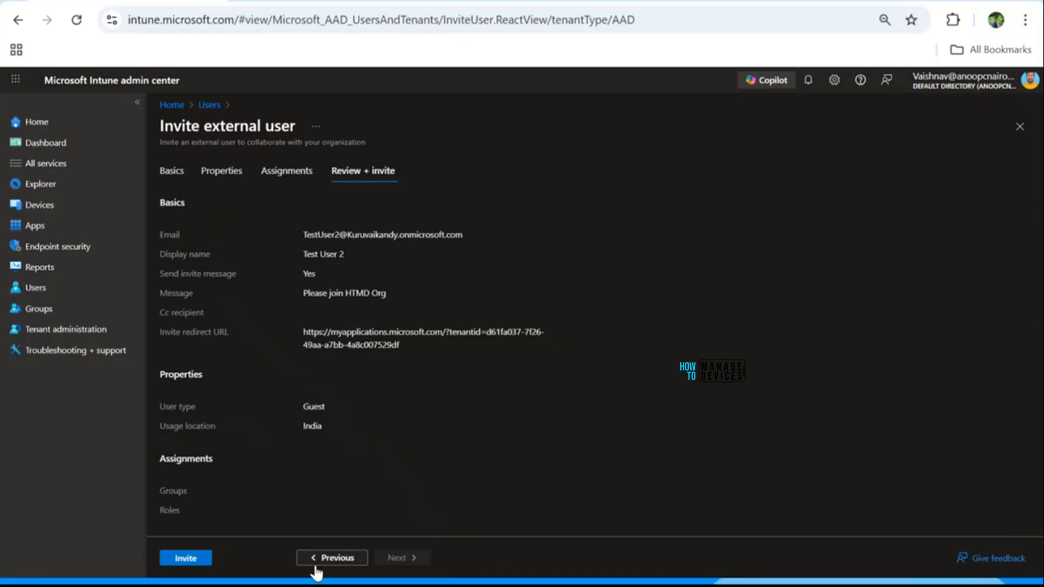
{"action": "left_click", "coordinate": [190, 559]}
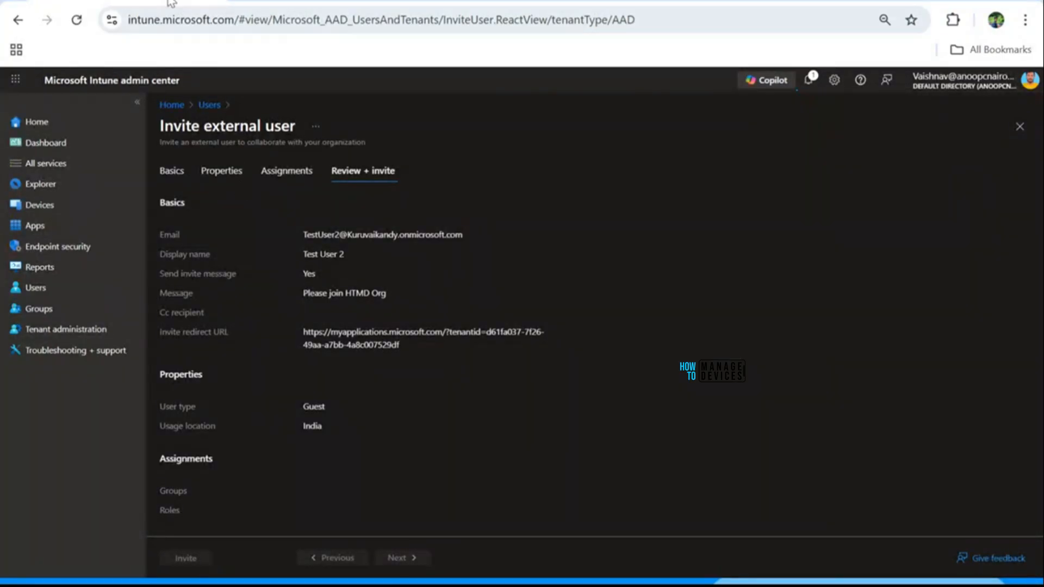
{"action": "left_click", "coordinate": [209, 106]}
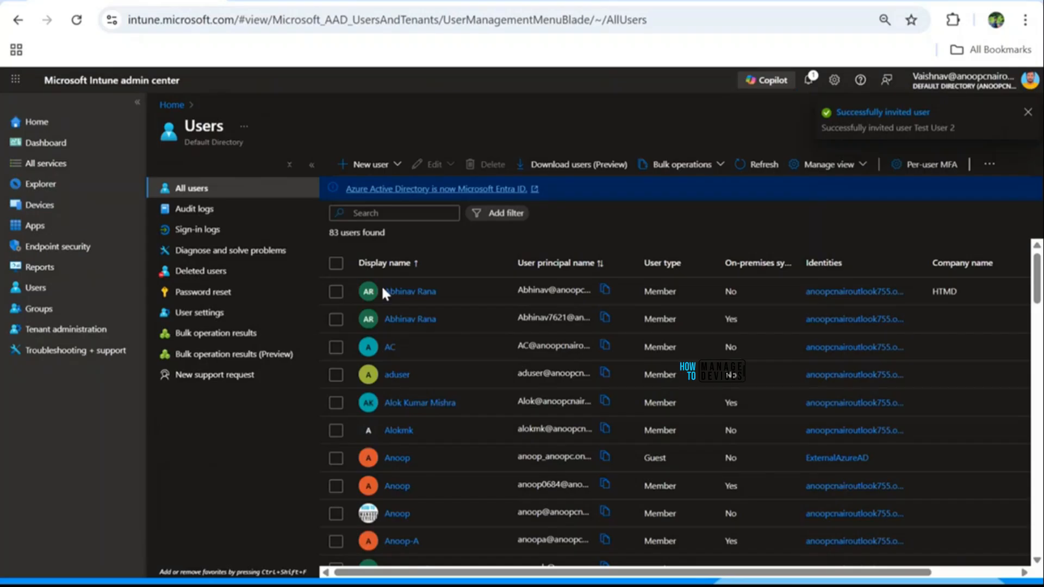
Step: Filter the users list by 'Test', then switch to the incognito browser window
{"action": "left_click", "coordinate": [358, 217]}
{"action": "type", "text": "Test"}
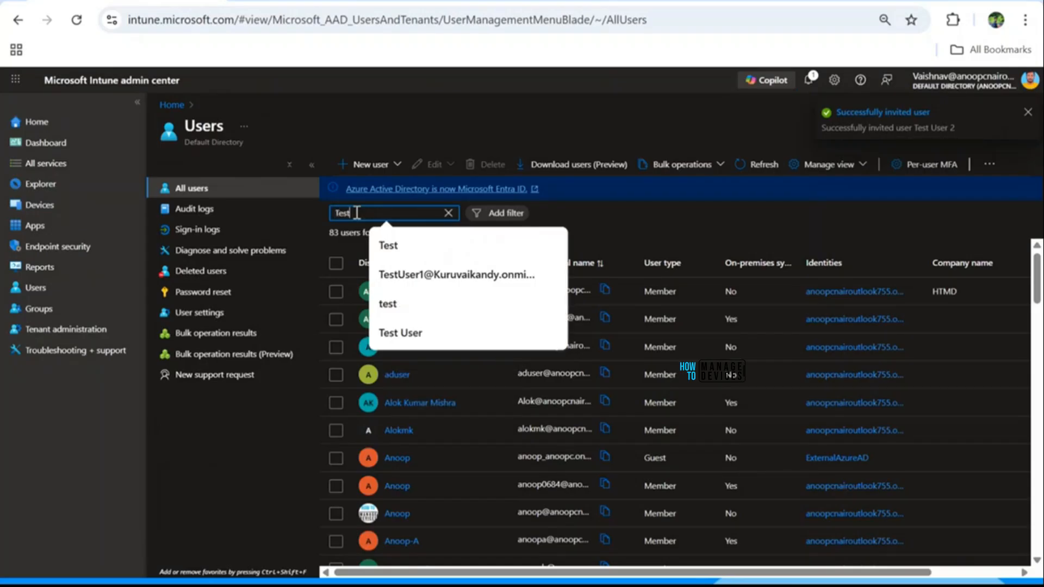
{"action": "left_click", "coordinate": [368, 495]}
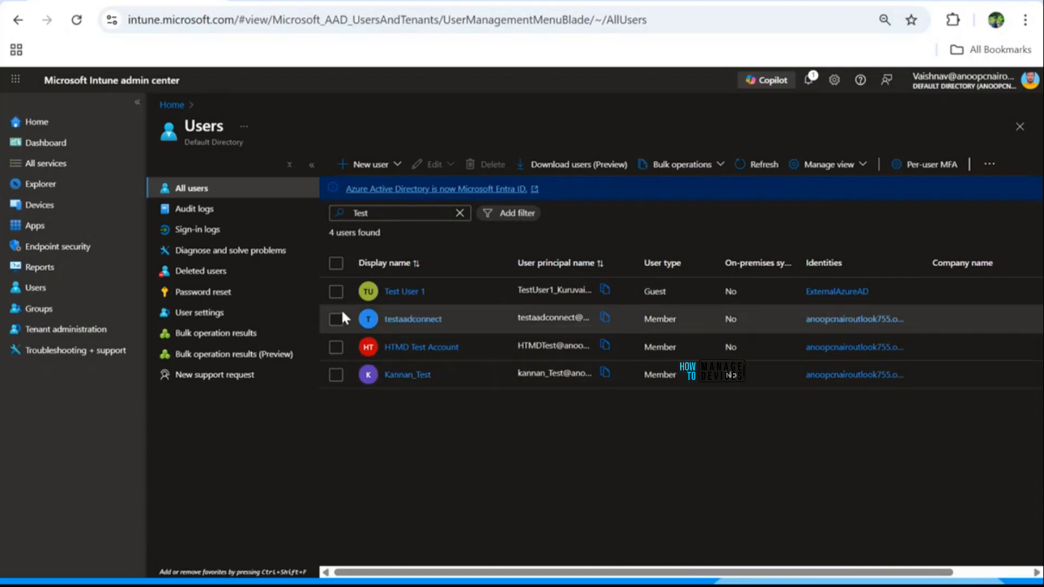
{"action": "left_click", "coordinate": [348, 215]}
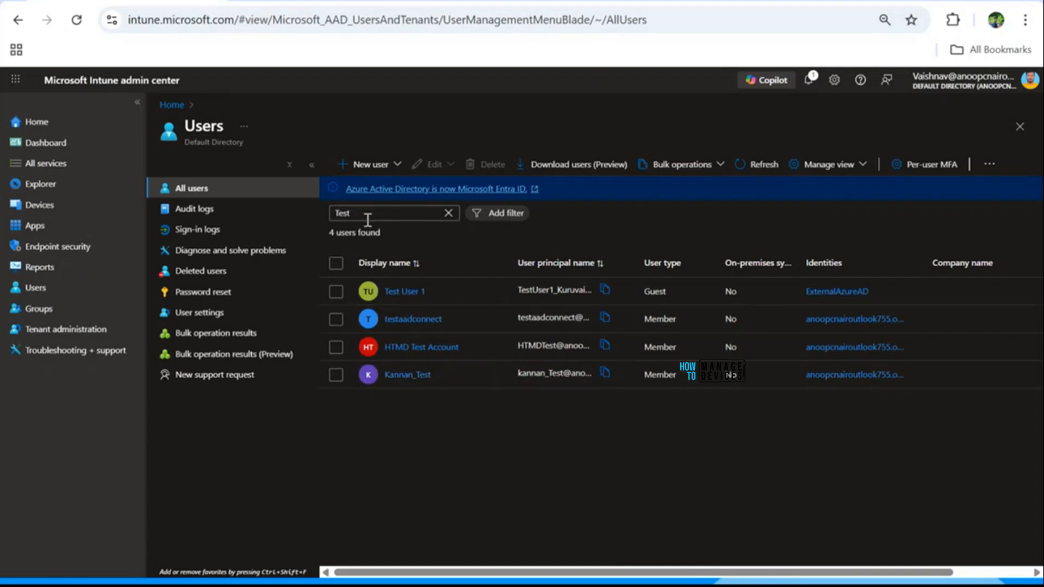
{"action": "left_click", "coordinate": [241, 104]}
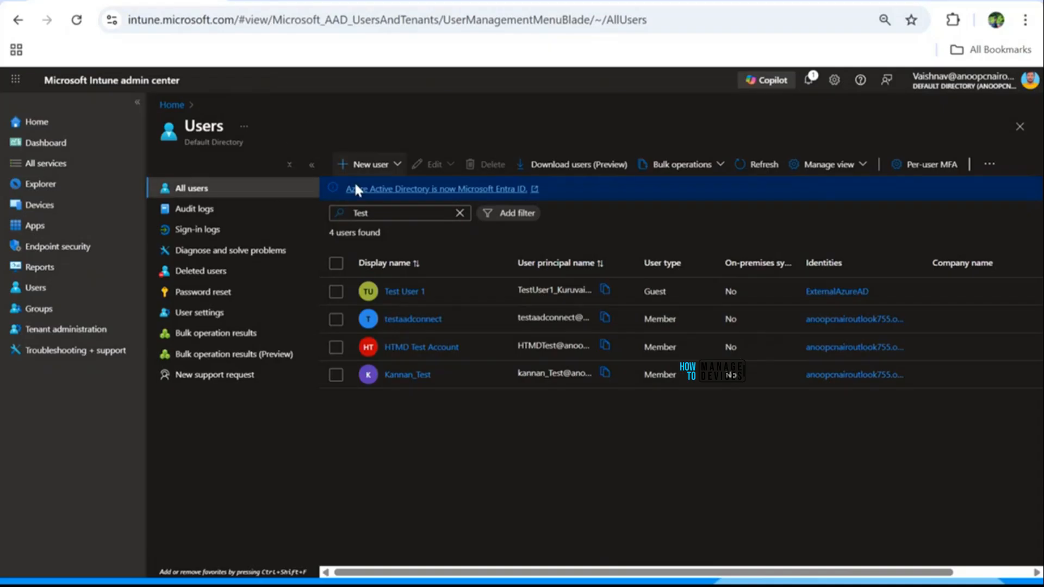
{"action": "key", "text": "alt+Tab"}
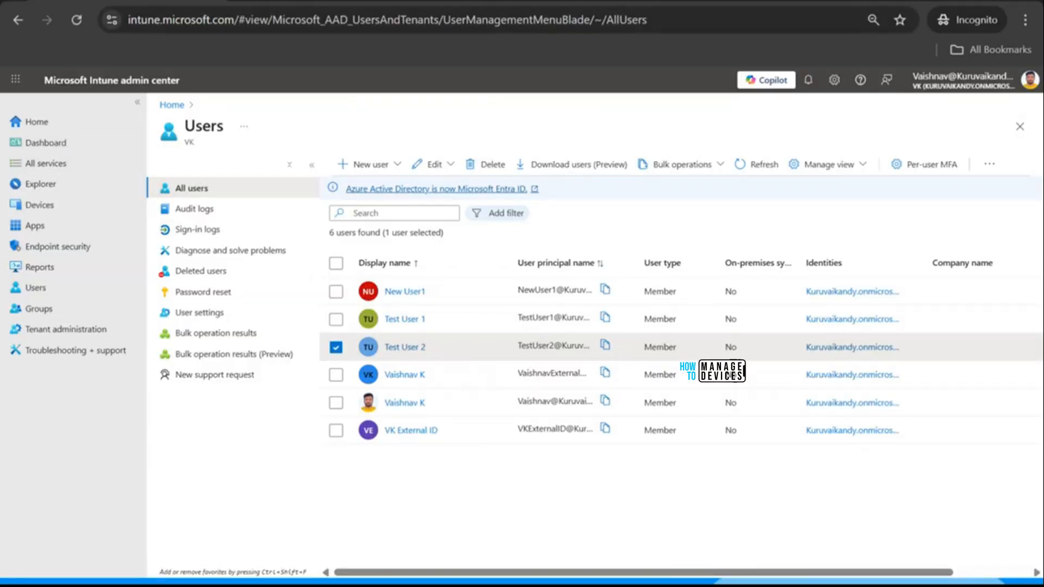
Step: Open the Microsoft Invitations email in the guest's inbox and accept the invitation
{"action": "left_click", "coordinate": [320, 1]}
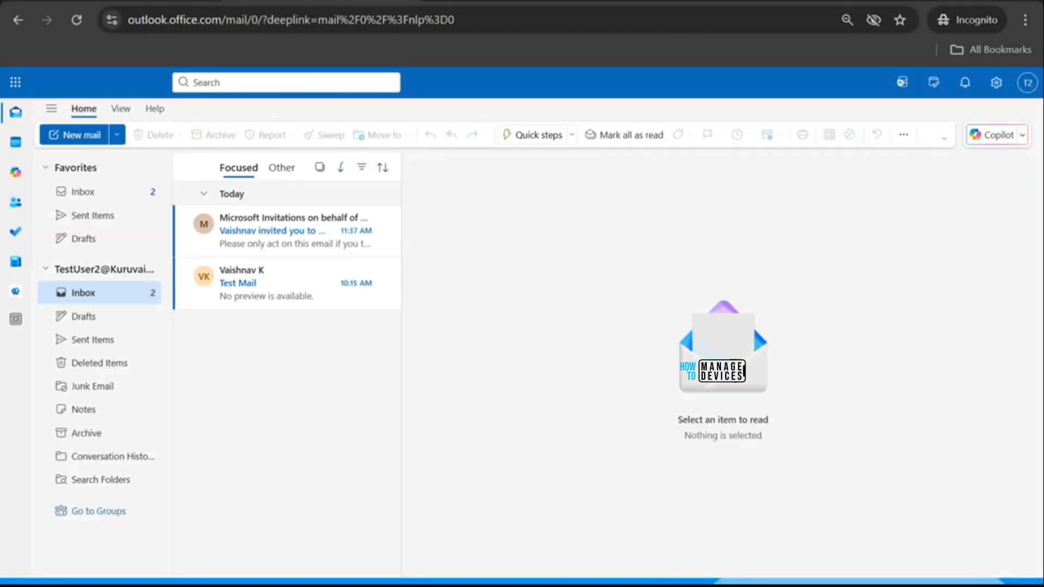
{"action": "left_click", "coordinate": [260, 237]}
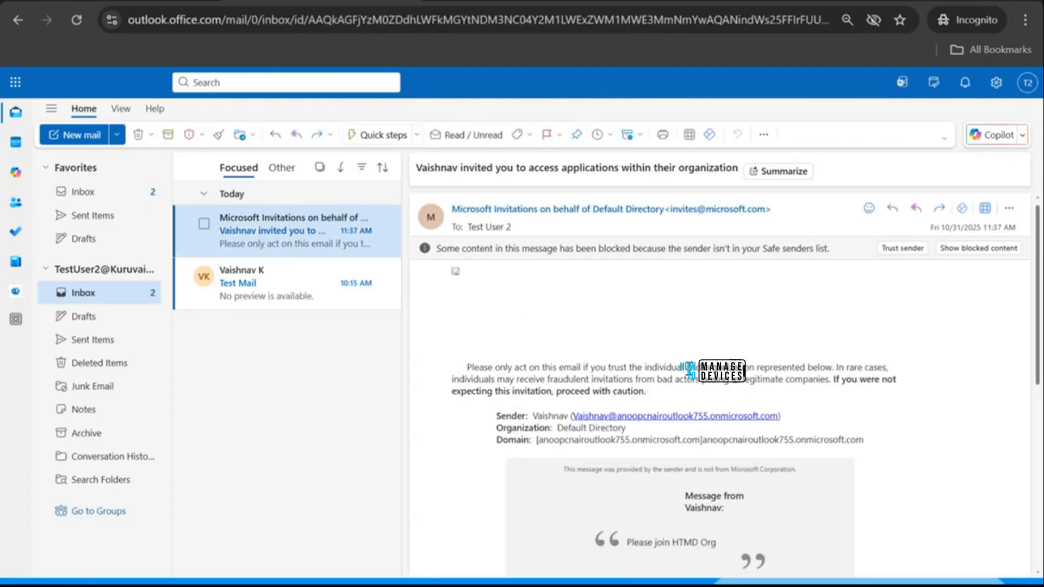
{"action": "scroll", "coordinate": [617, 337], "scroll_direction": "down", "scroll_amount": 6}
{"action": "scroll", "coordinate": [617, 338], "scroll_direction": "up", "scroll_amount": 4}
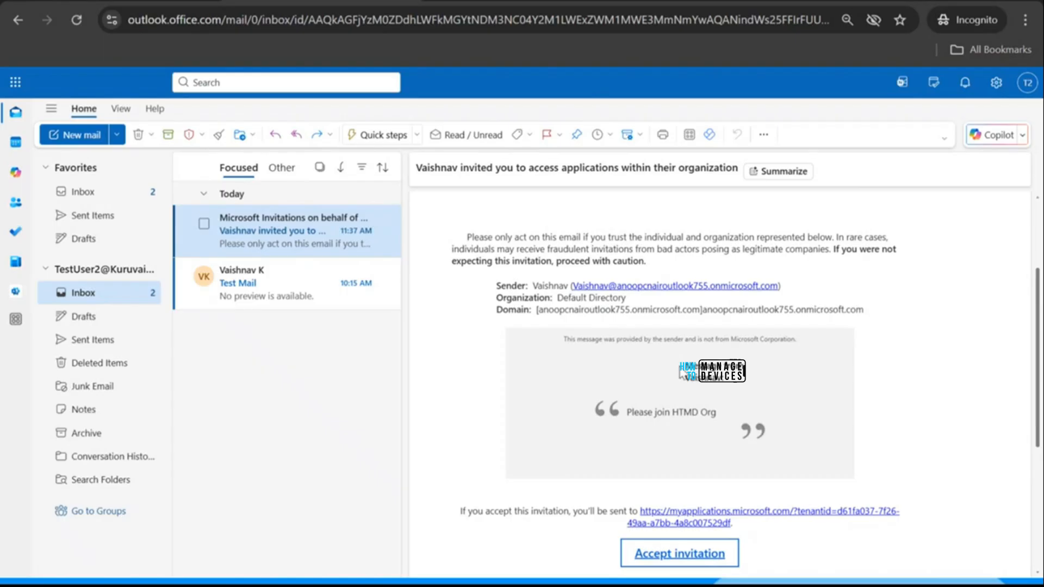
{"action": "scroll", "coordinate": [654, 486], "scroll_direction": "down", "scroll_amount": 2}
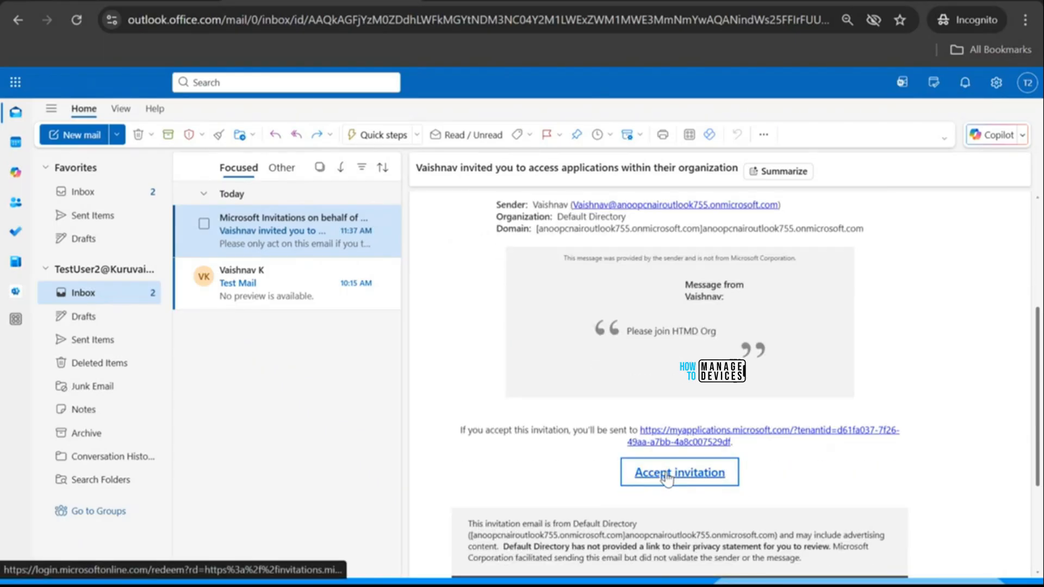
{"action": "left_click", "coordinate": [667, 474]}
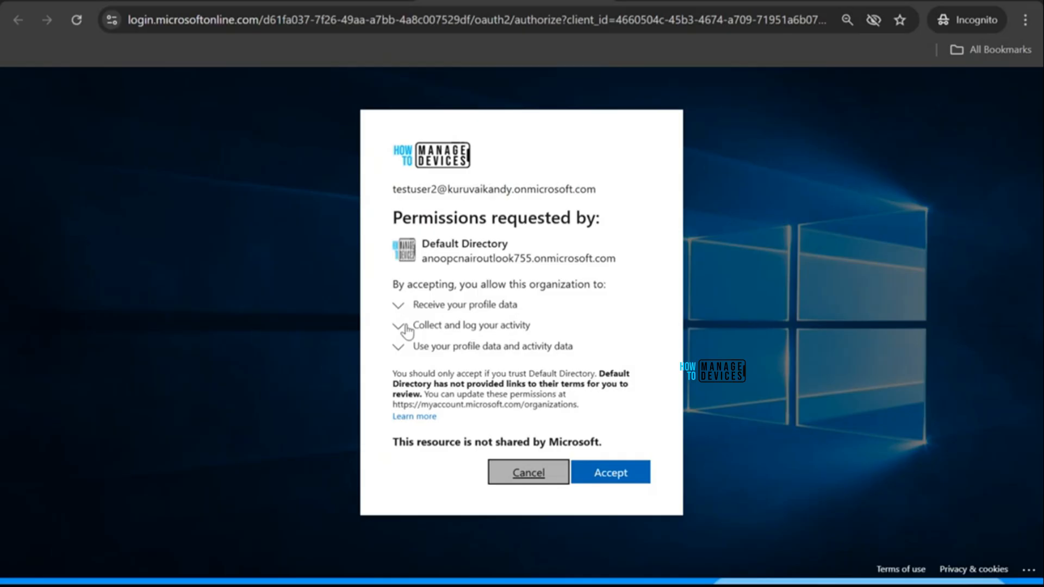
Step: Expand the profile data, activity logging and data usage permissions, then accept them
{"action": "left_click", "coordinate": [400, 305]}
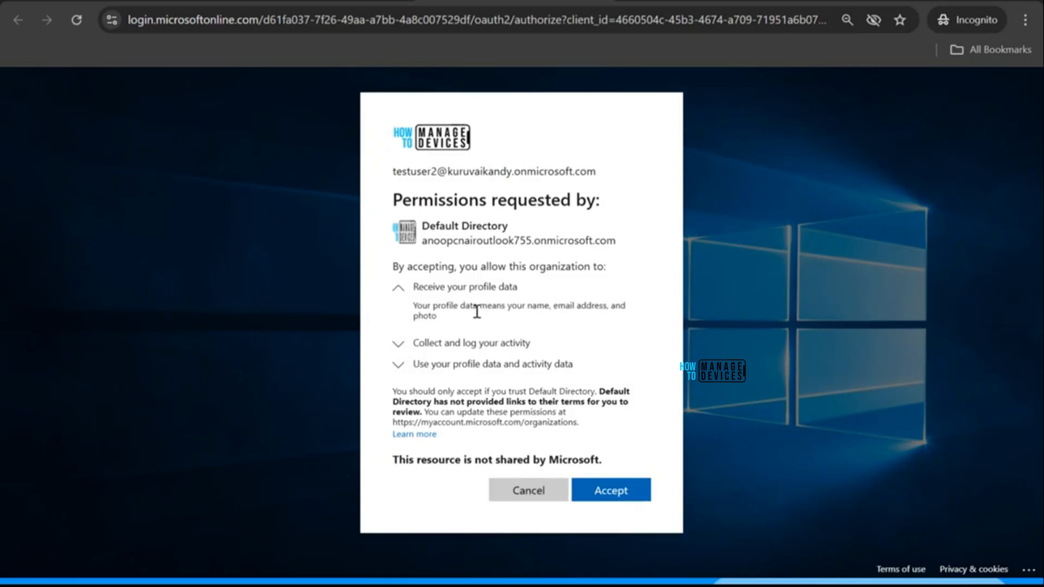
{"action": "left_click", "coordinate": [401, 344]}
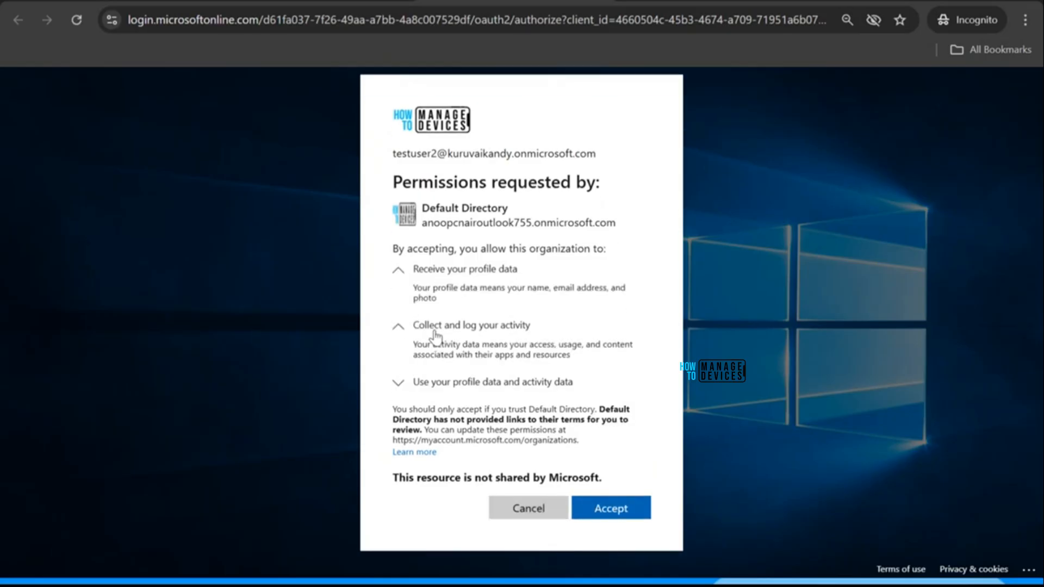
{"action": "left_click", "coordinate": [411, 385]}
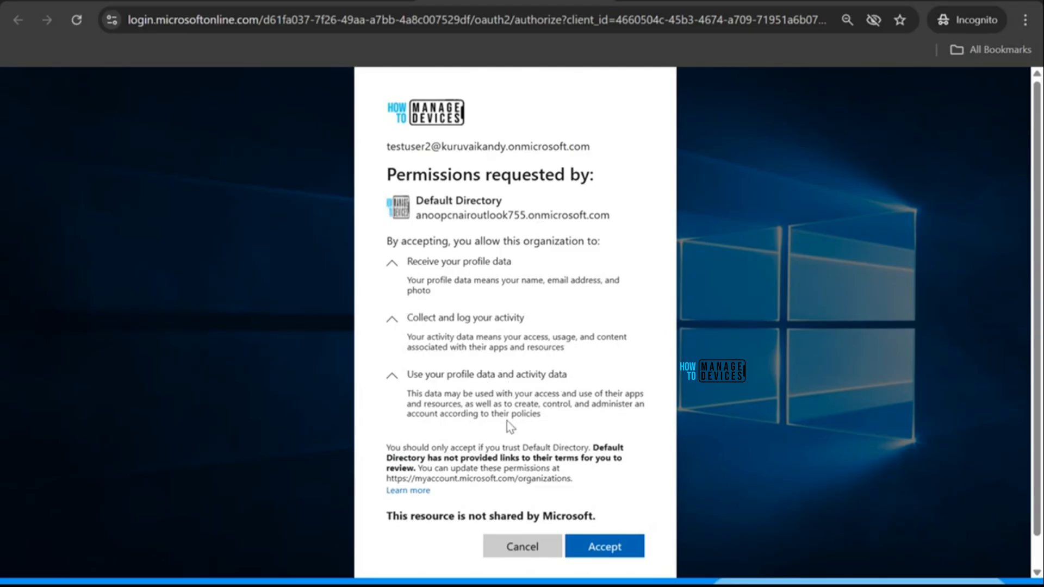
{"action": "left_click", "coordinate": [613, 549]}
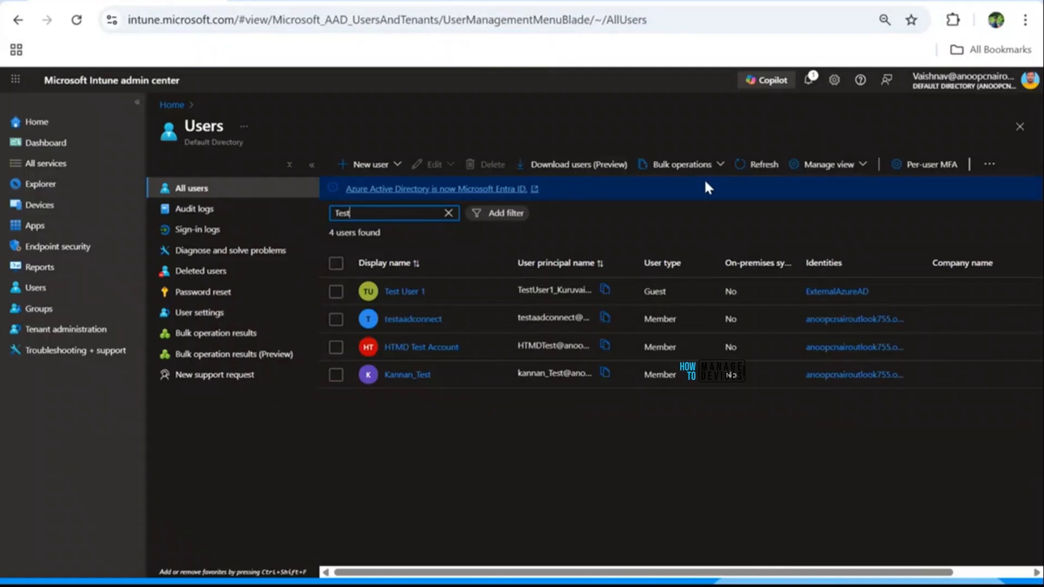
Step: Refresh the user list, open guest Test User 2, and check its empty license assignments
{"action": "left_click", "coordinate": [764, 164]}
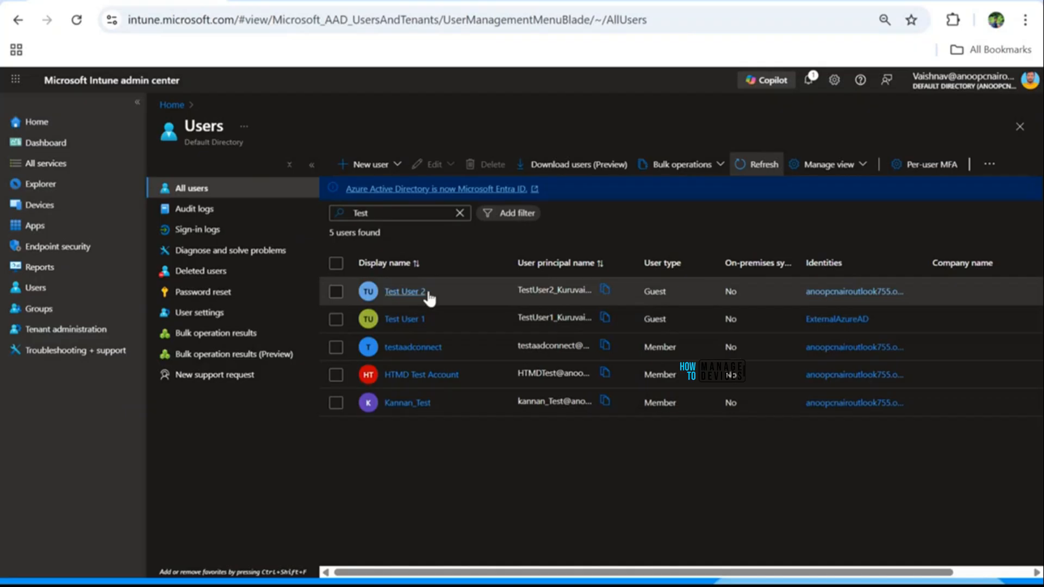
{"action": "left_click_drag", "start_coordinate": [928, 263], "coordinate": [995, 262]}
{"action": "left_click", "coordinate": [410, 292]}
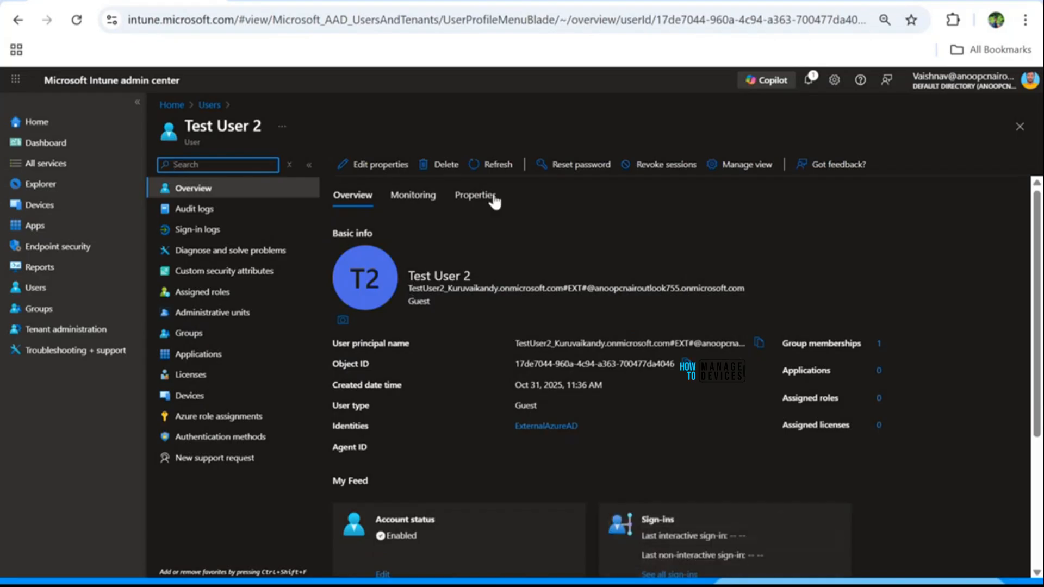
{"action": "left_click", "coordinate": [211, 375]}
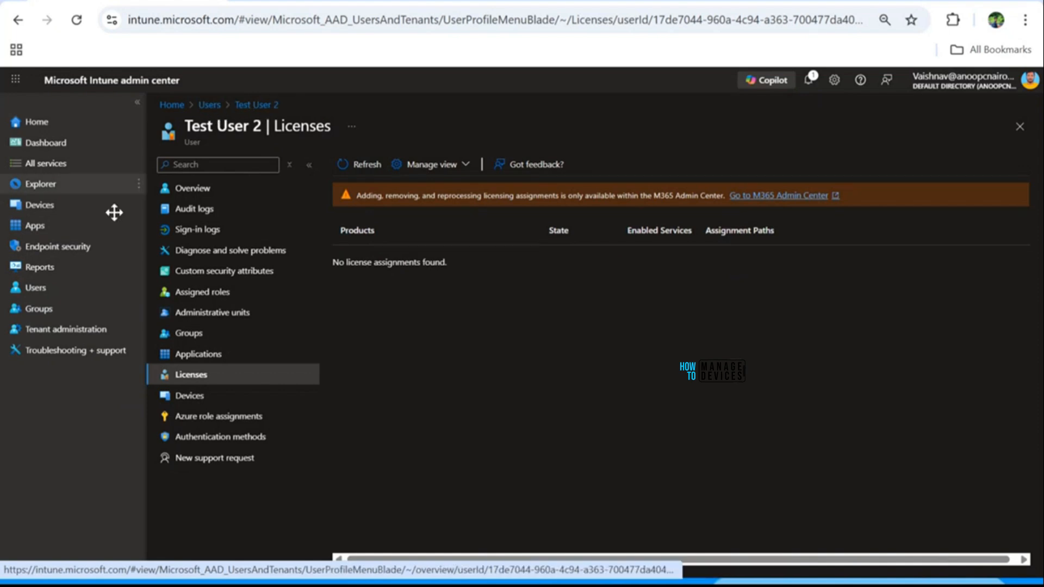
{"action": "left_click", "coordinate": [207, 106]}
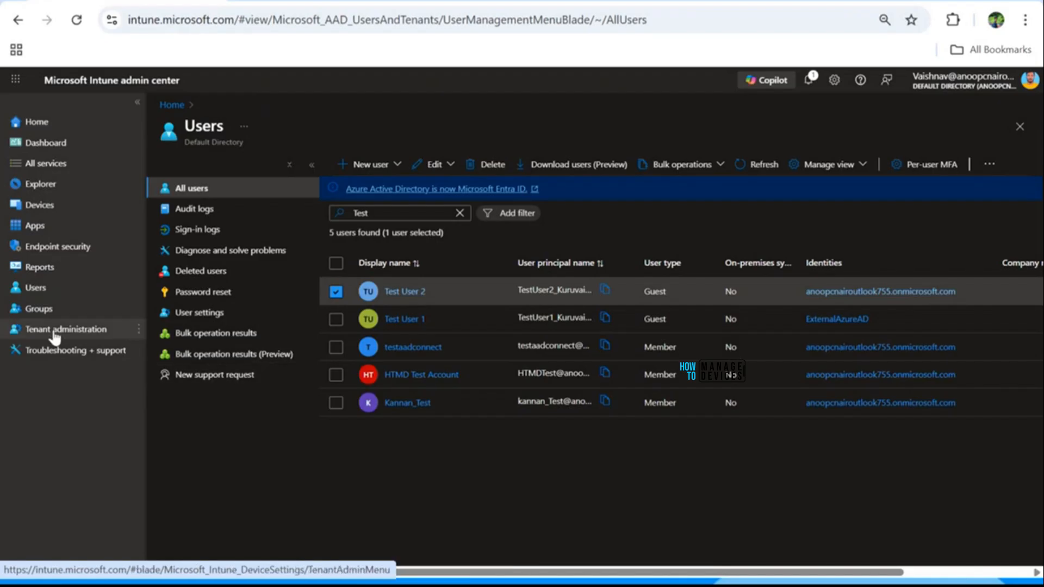
Step: Find the External Users group and view its direct members
{"action": "left_click", "coordinate": [50, 313]}
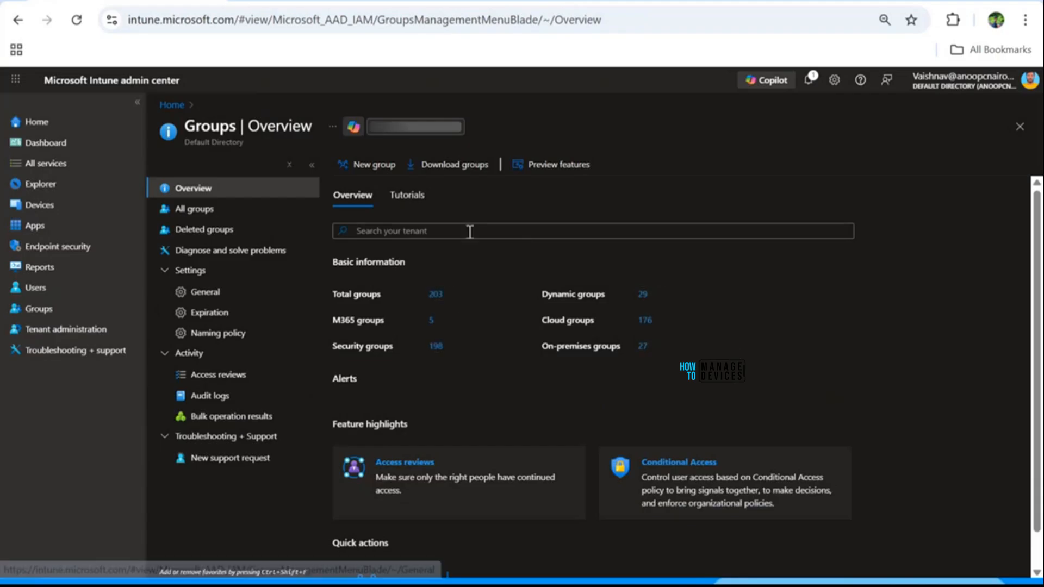
{"action": "left_click", "coordinate": [469, 230]}
{"action": "type", "text": "Ent"}
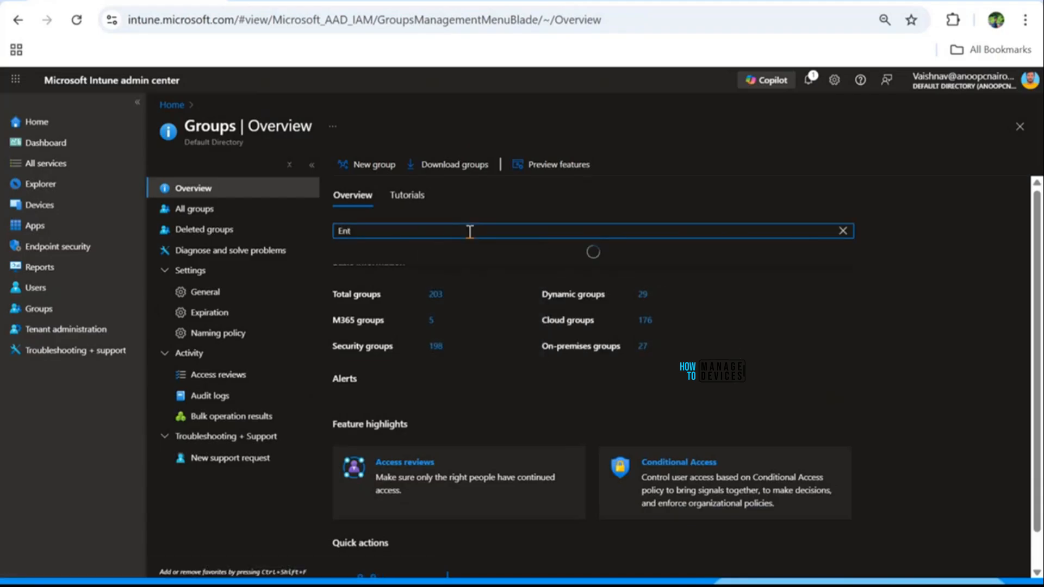
{"action": "key", "text": "BackSpace"}
{"action": "key", "text": "BackSpace"}
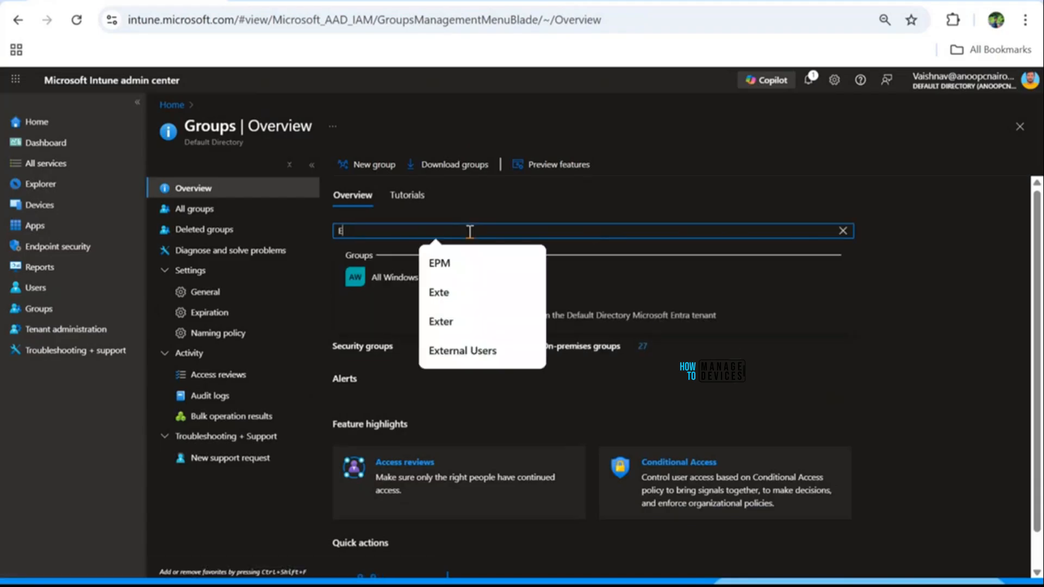
{"action": "type", "text": "xter"}
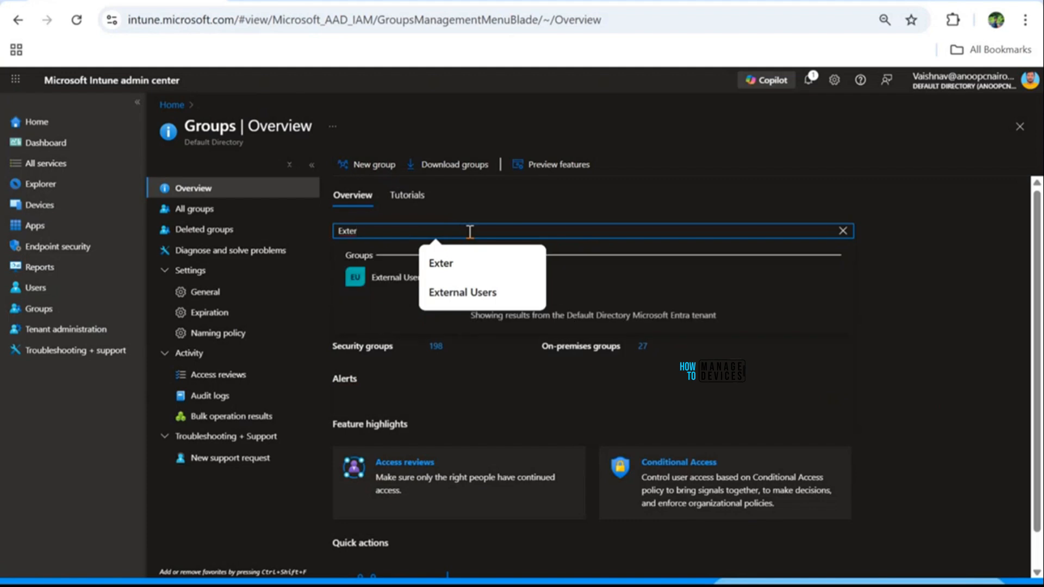
{"action": "left_click", "coordinate": [394, 277]}
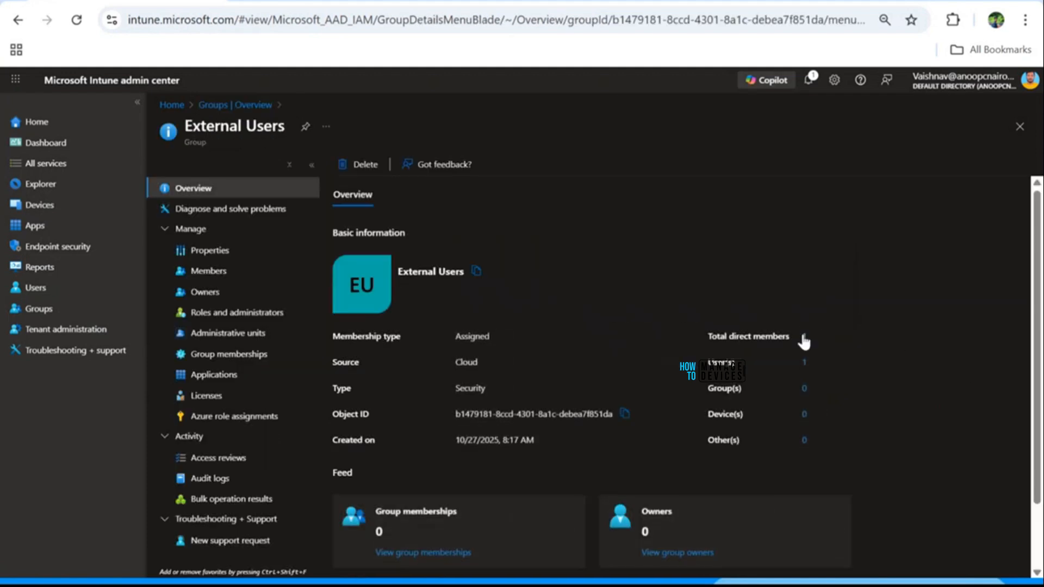
{"action": "left_click", "coordinate": [803, 336]}
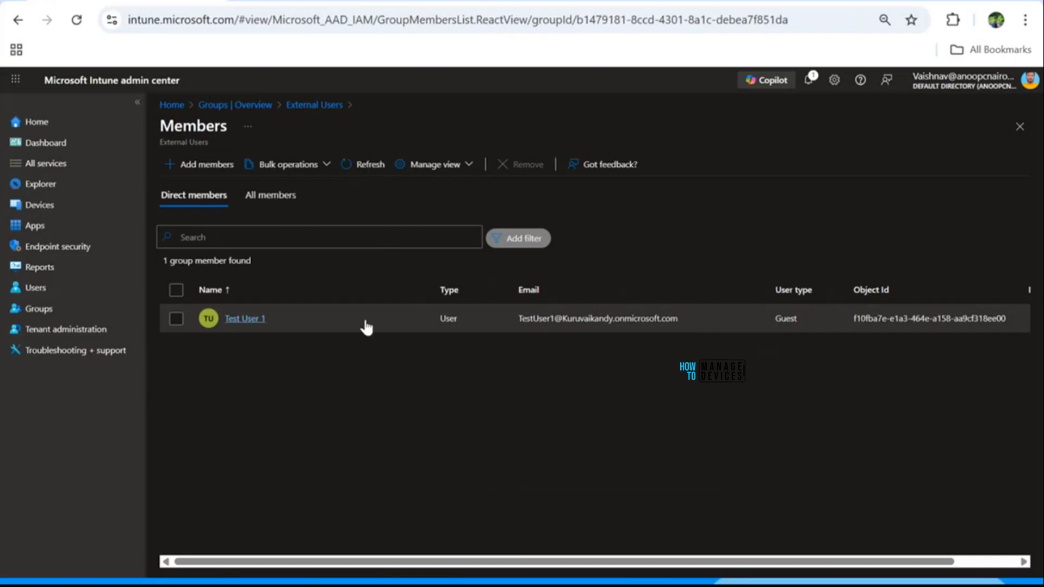
Step: Add Test User 2 as a member of External Users and refresh the members list
{"action": "left_click", "coordinate": [192, 165]}
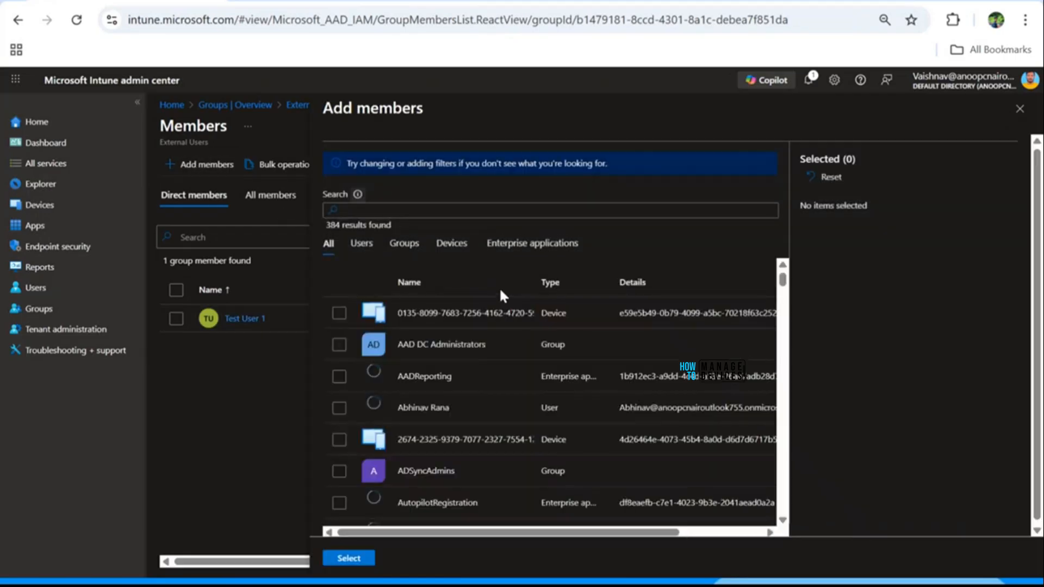
{"action": "left_click", "coordinate": [376, 211]}
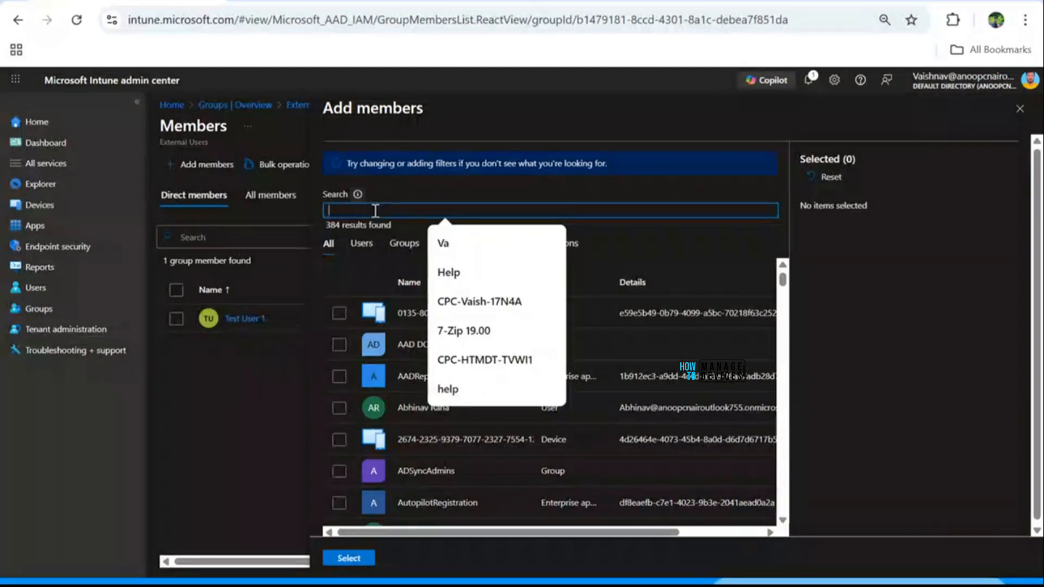
{"action": "type", "text": "Test"}
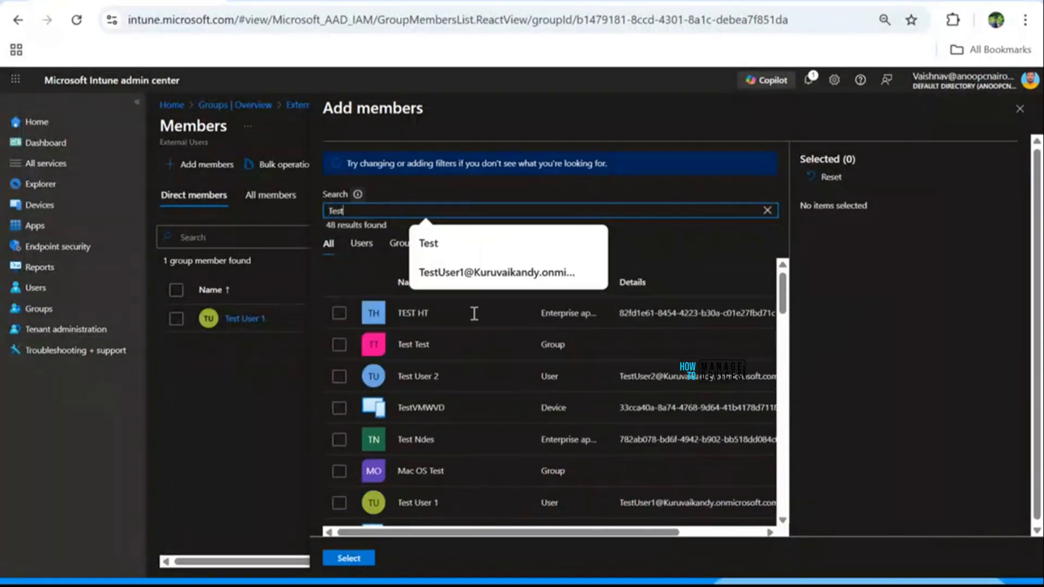
{"action": "left_click", "coordinate": [338, 375]}
{"action": "left_click", "coordinate": [347, 559]}
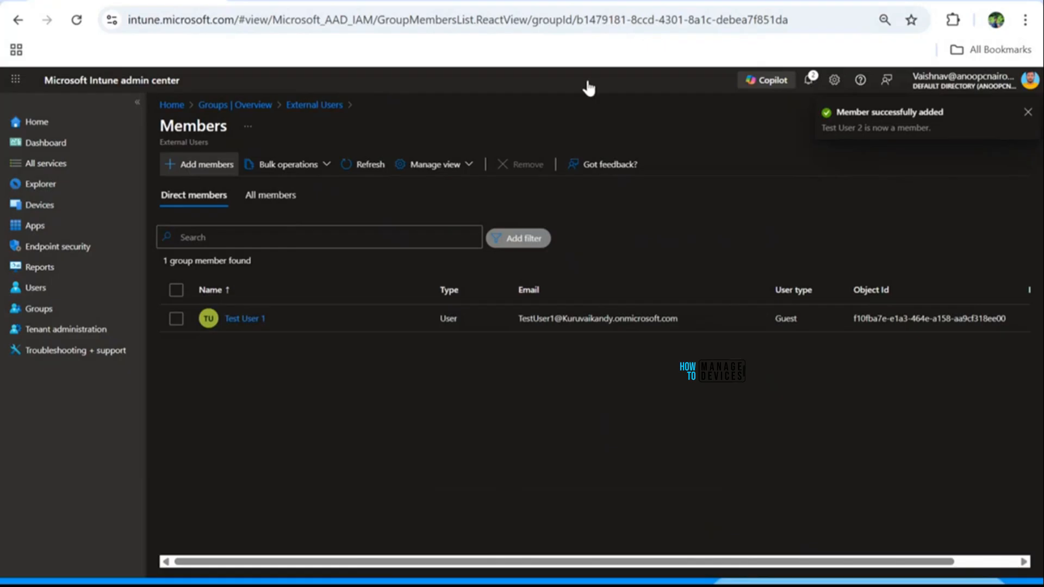
{"action": "left_click", "coordinate": [361, 171]}
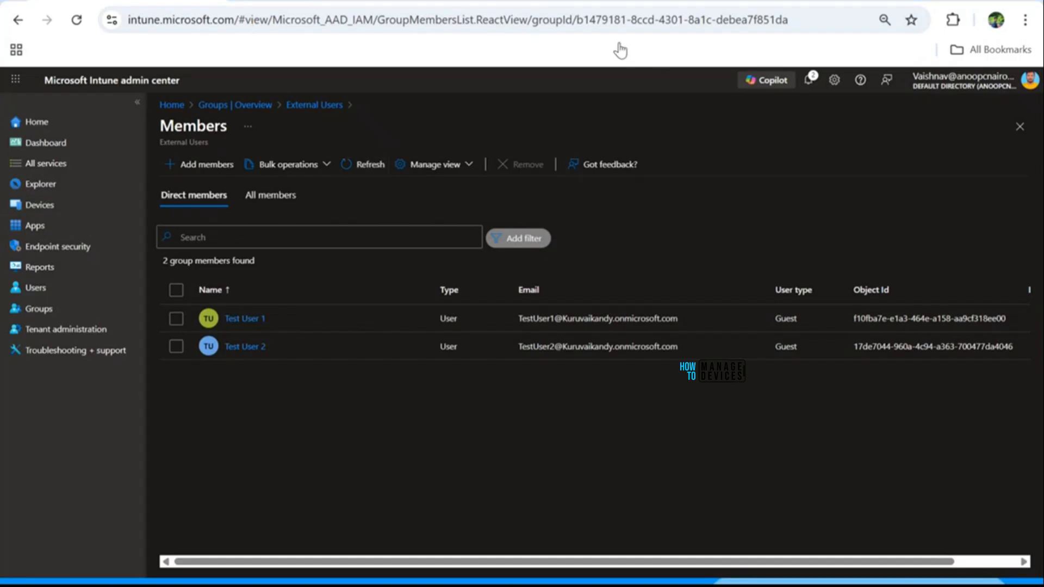
Step: In Windows 365, review All Cloud PCs, Cloud Apps and Provisioning policies, then create a policy
{"action": "left_click", "coordinate": [43, 209]}
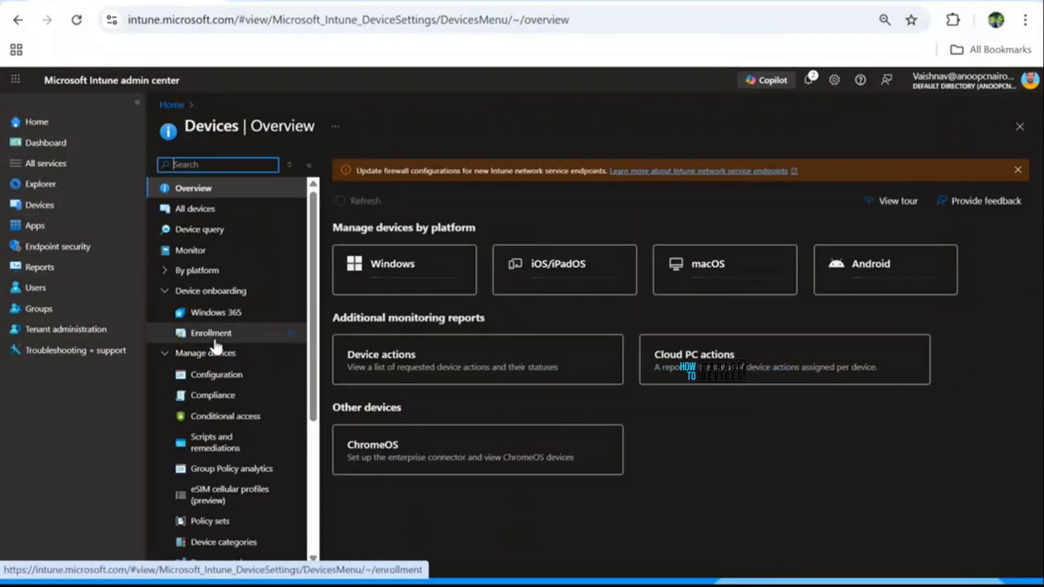
{"action": "left_click", "coordinate": [217, 312]}
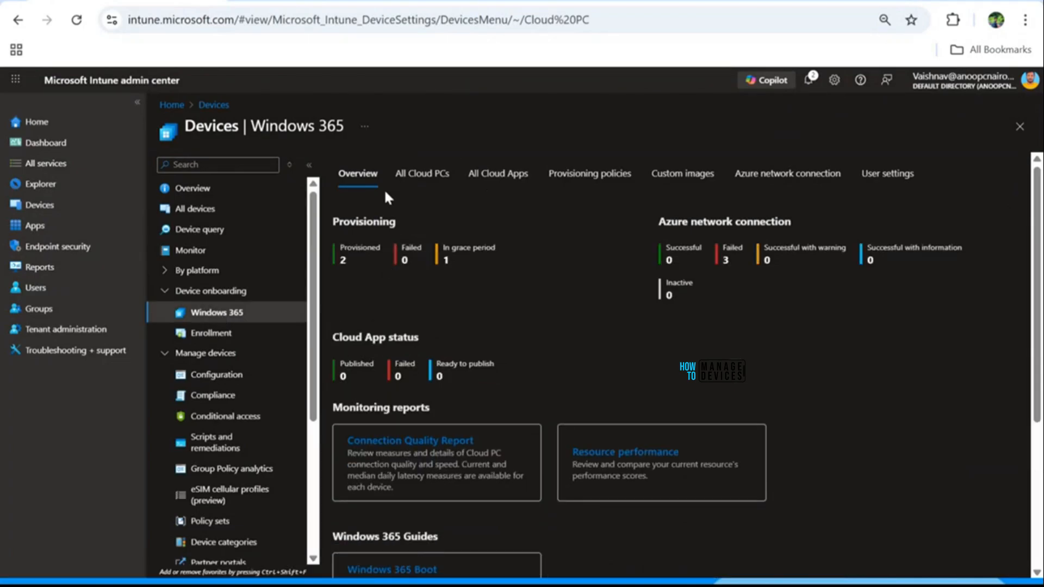
{"action": "left_click", "coordinate": [423, 182]}
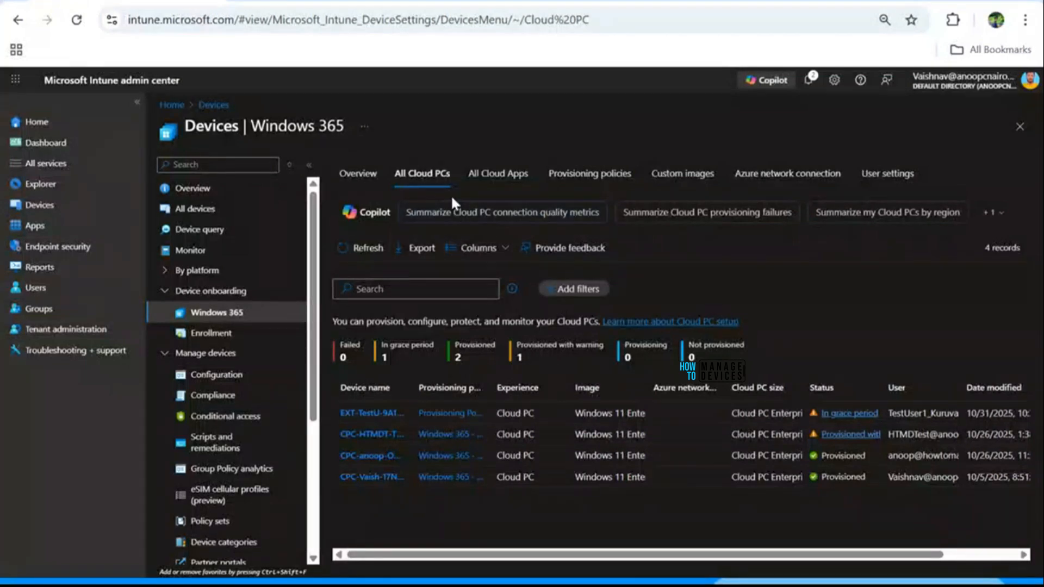
{"action": "left_click", "coordinate": [498, 178]}
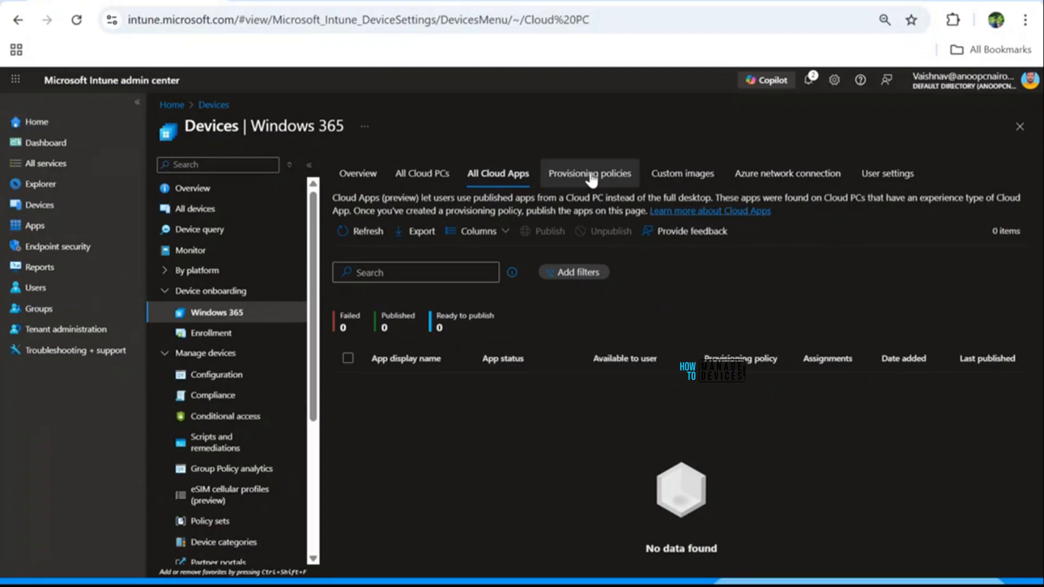
{"action": "left_click", "coordinate": [591, 175]}
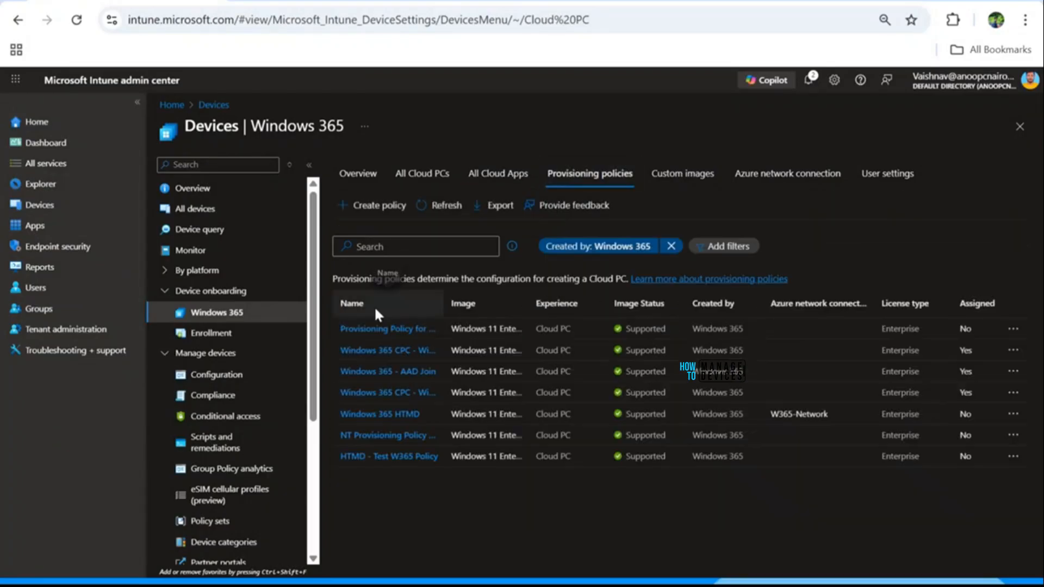
{"action": "left_click", "coordinate": [359, 208]}
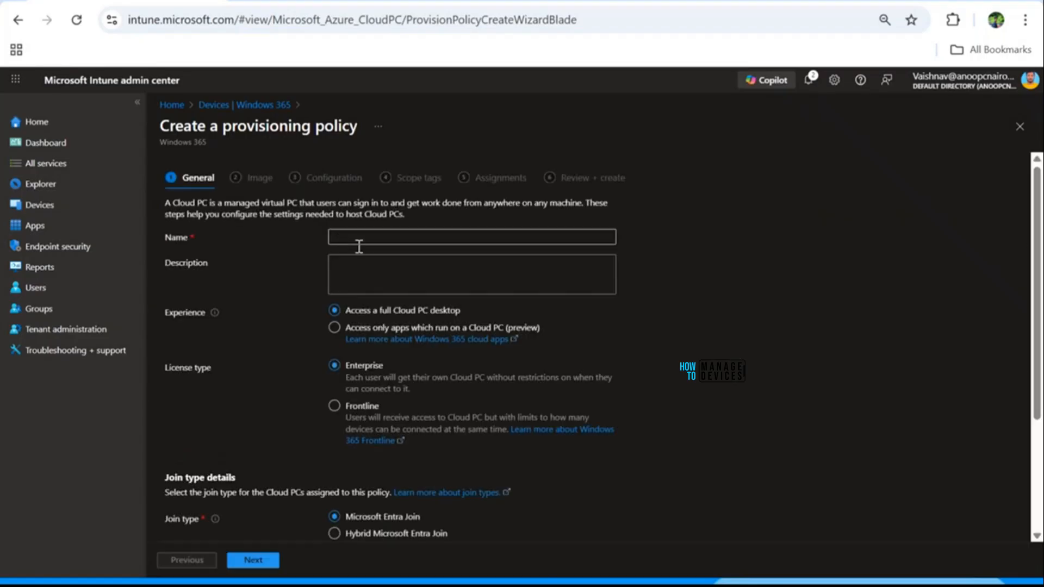
Step: Name the provisioning policy 'Provisioning Policy for External Users'
{"action": "left_click", "coordinate": [380, 239]}
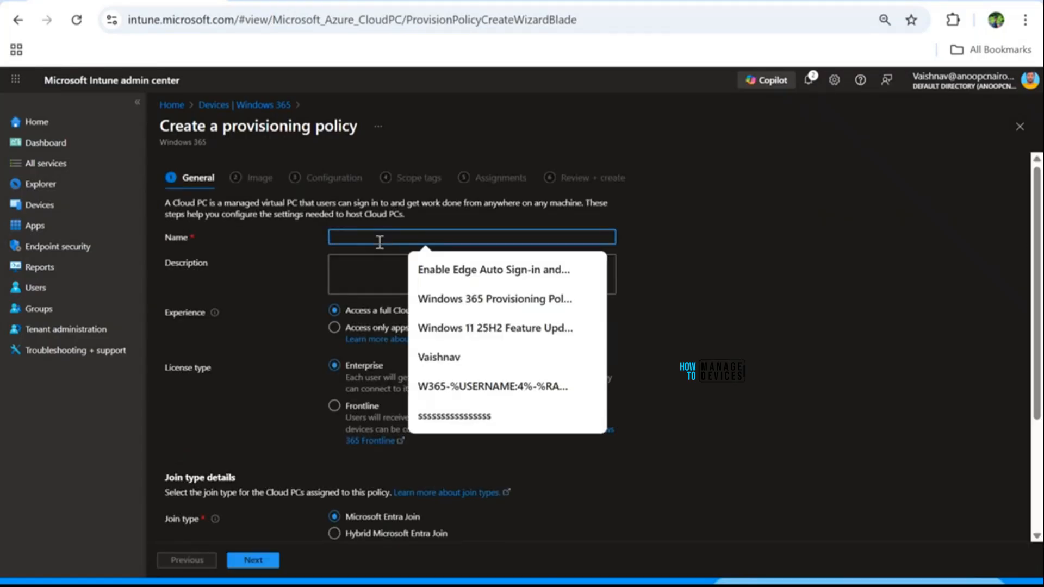
{"action": "type", "text": "Pro"}
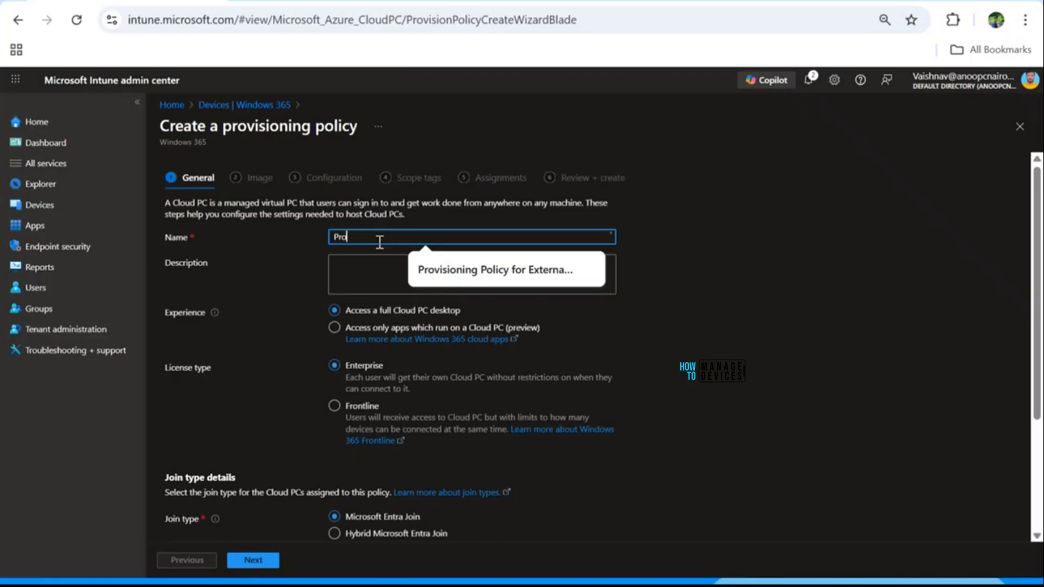
{"action": "left_click", "coordinate": [508, 269]}
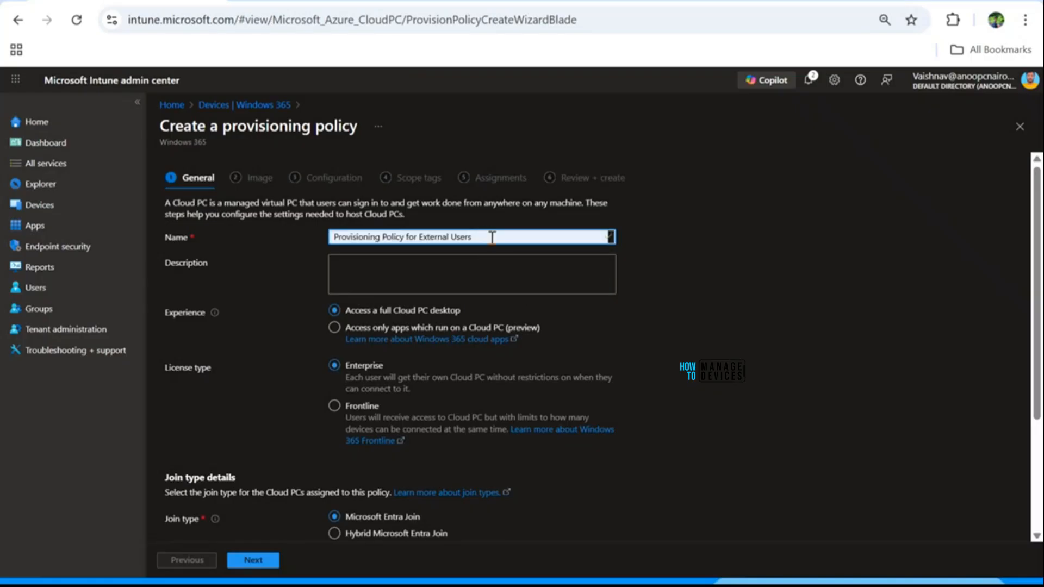
{"action": "left_click", "coordinate": [804, 289]}
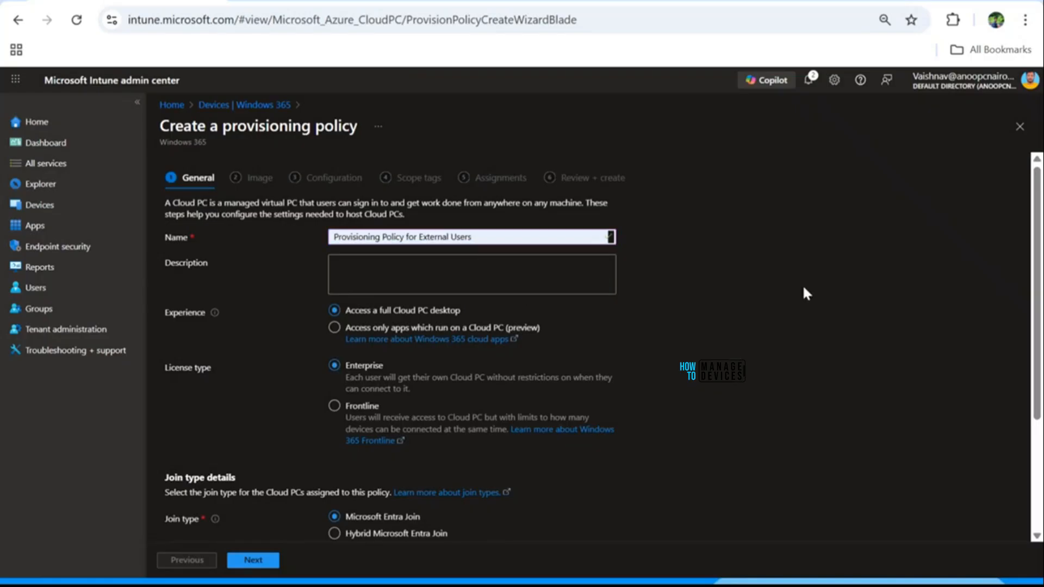
{"action": "left_click", "coordinate": [508, 272]}
{"action": "left_click", "coordinate": [505, 237]}
{"action": "key", "text": "BackSpace"}
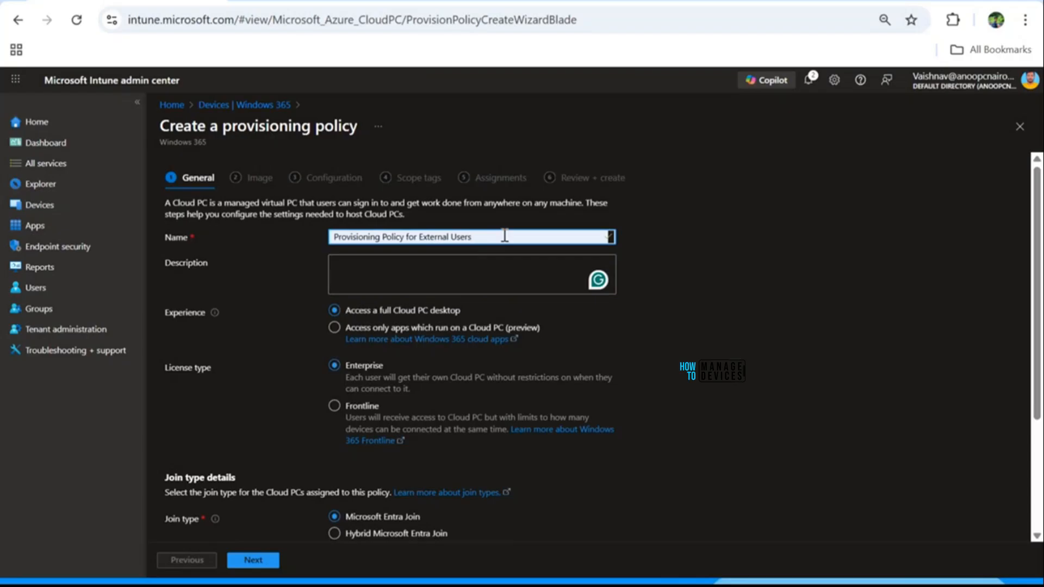
{"action": "type", "text": "s"}
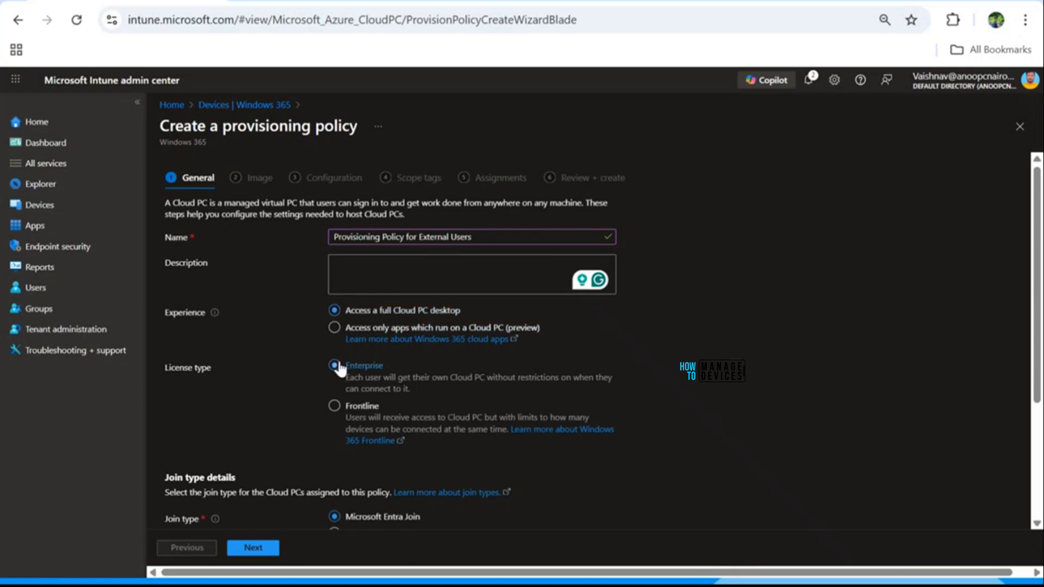
Step: Set the geography to India, enable Microsoft Entra single sign-on, and continue to Image
{"action": "scroll", "coordinate": [243, 273], "scroll_direction": "down", "scroll_amount": 3}
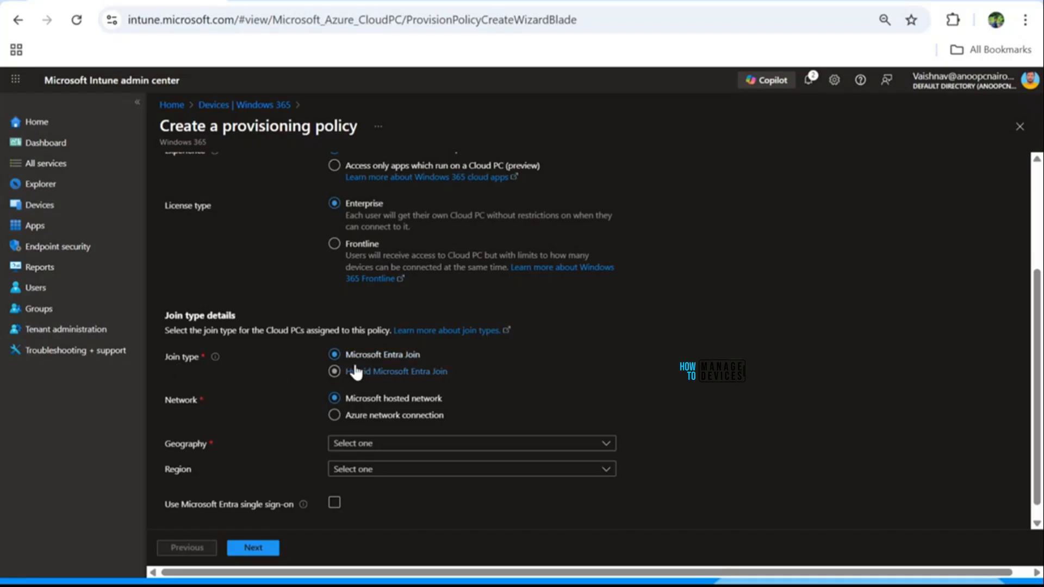
{"action": "scroll", "coordinate": [309, 340], "scroll_direction": "down", "scroll_amount": 1}
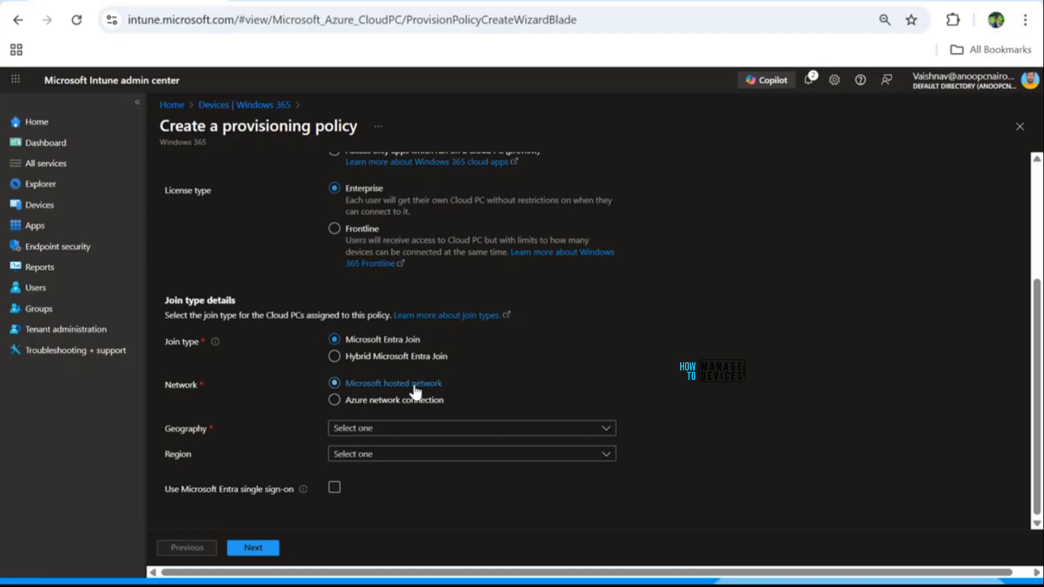
{"action": "left_click", "coordinate": [363, 429]}
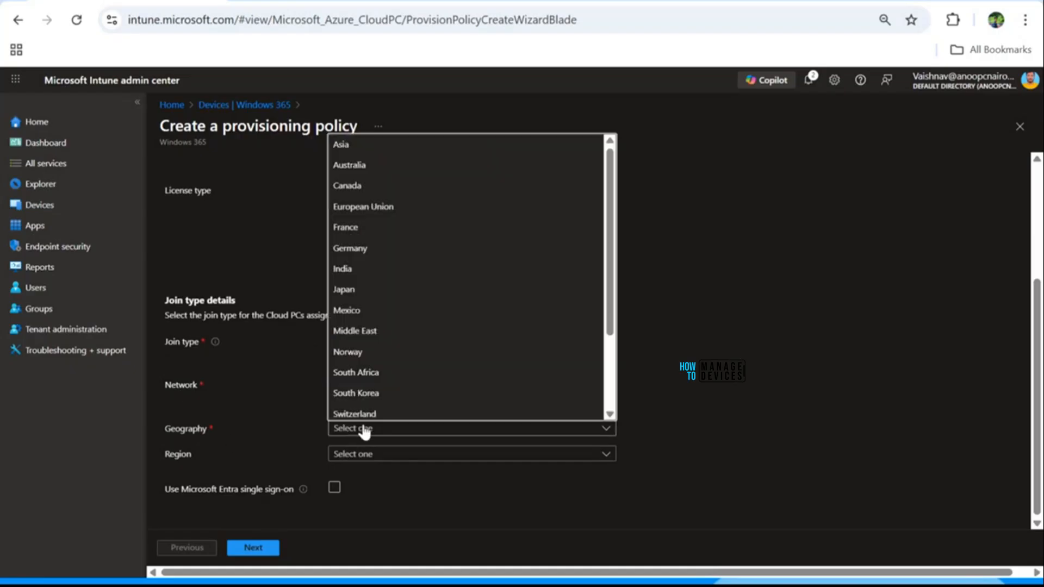
{"action": "left_click", "coordinate": [351, 269]}
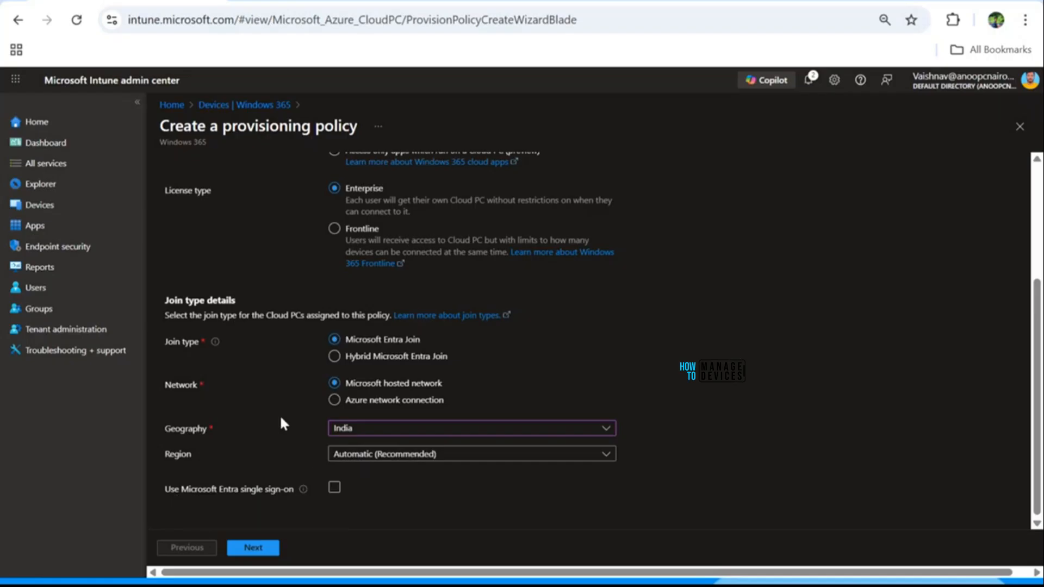
{"action": "left_click", "coordinate": [335, 488]}
{"action": "scroll", "coordinate": [687, 386], "scroll_direction": "up", "scroll_amount": 3}
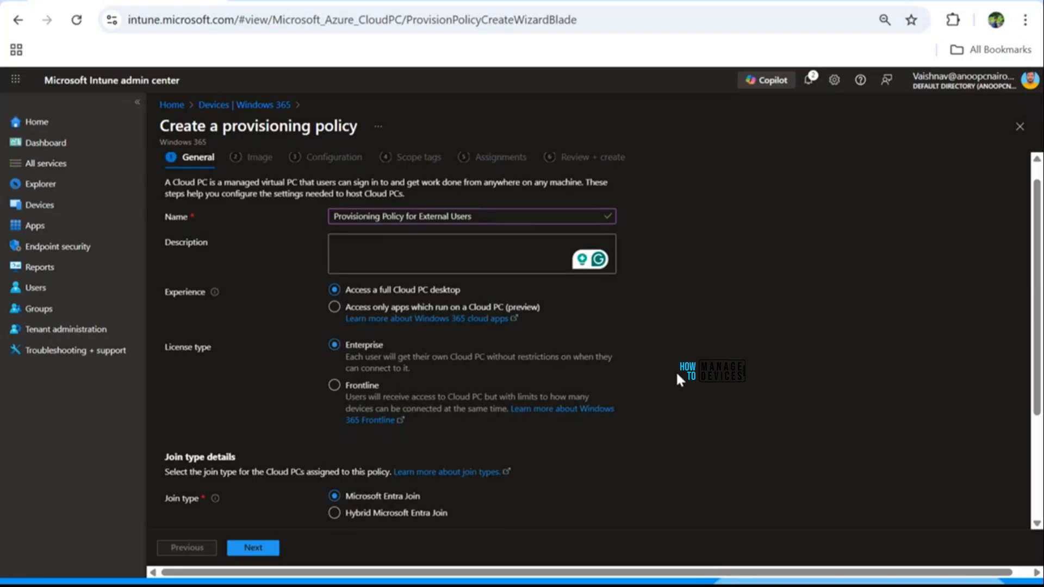
{"action": "scroll", "coordinate": [677, 374], "scroll_direction": "down", "scroll_amount": 3}
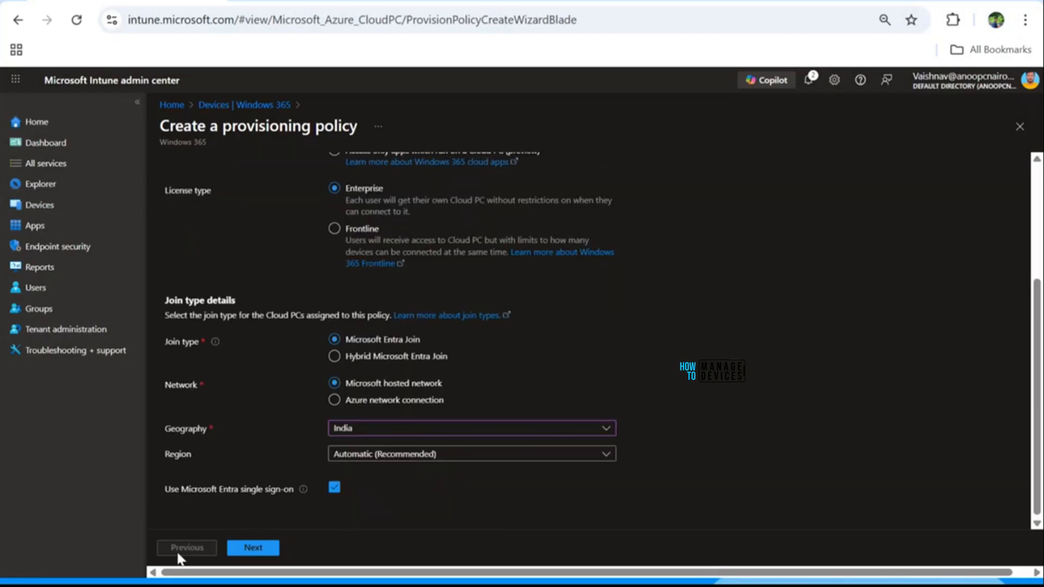
{"action": "left_click", "coordinate": [255, 549]}
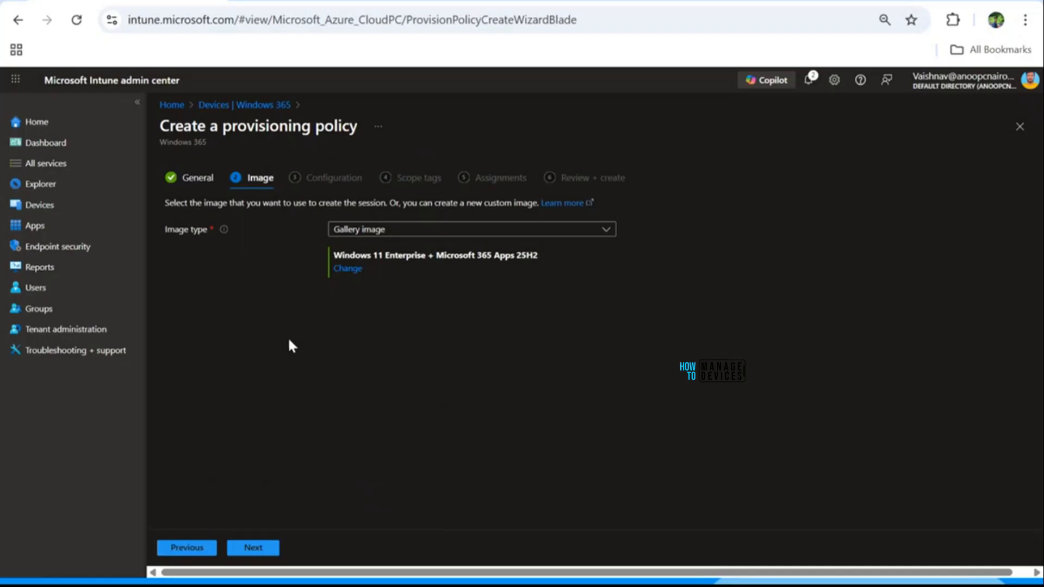
Step: Browse the gallery, keep the Windows 11 Enterprise + Microsoft 365 Apps 25H2 image, and continue
{"action": "left_click", "coordinate": [348, 269]}
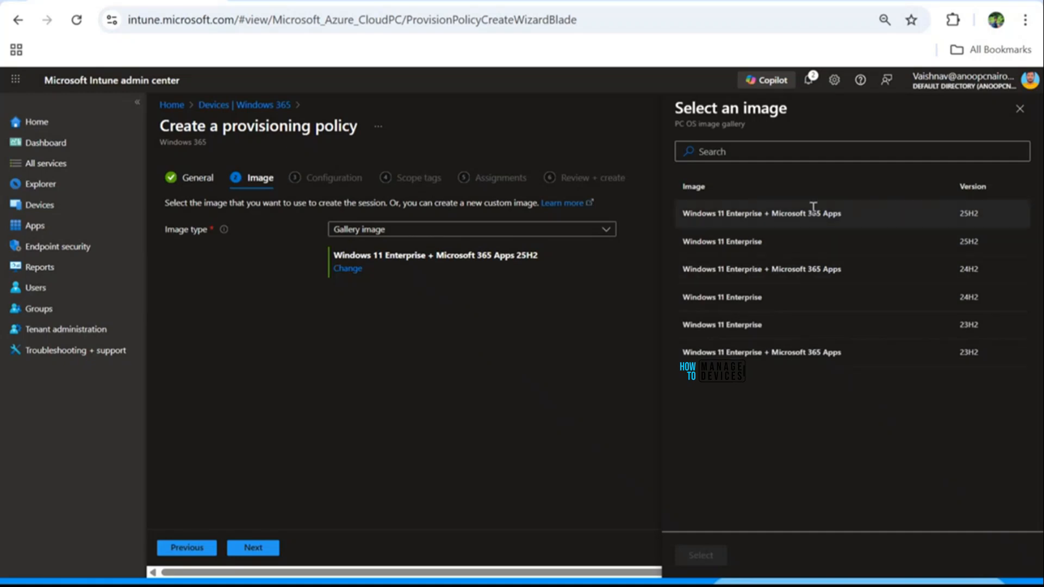
{"action": "left_click", "coordinate": [1019, 110]}
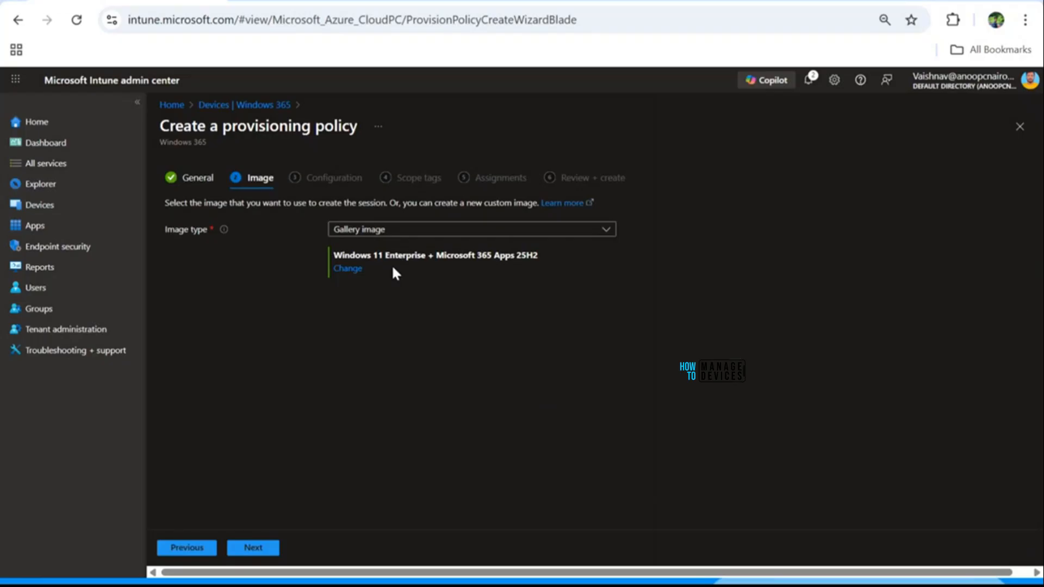
{"action": "left_click", "coordinate": [253, 548]}
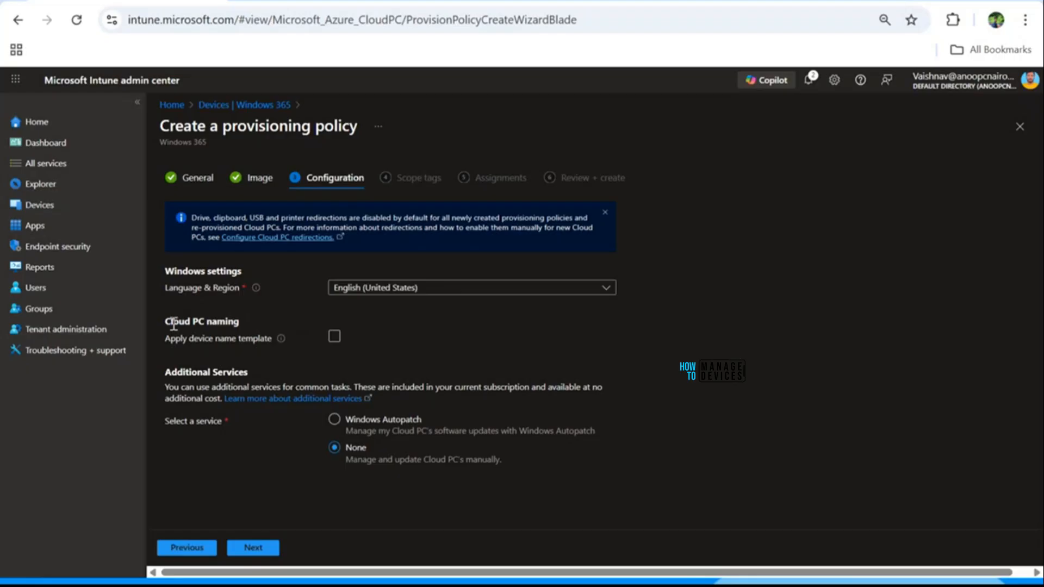
Step: Enable the device name template EXT-%USERNAME:5%-%RAND:5% and continue to Scope tags
{"action": "left_click", "coordinate": [334, 340]}
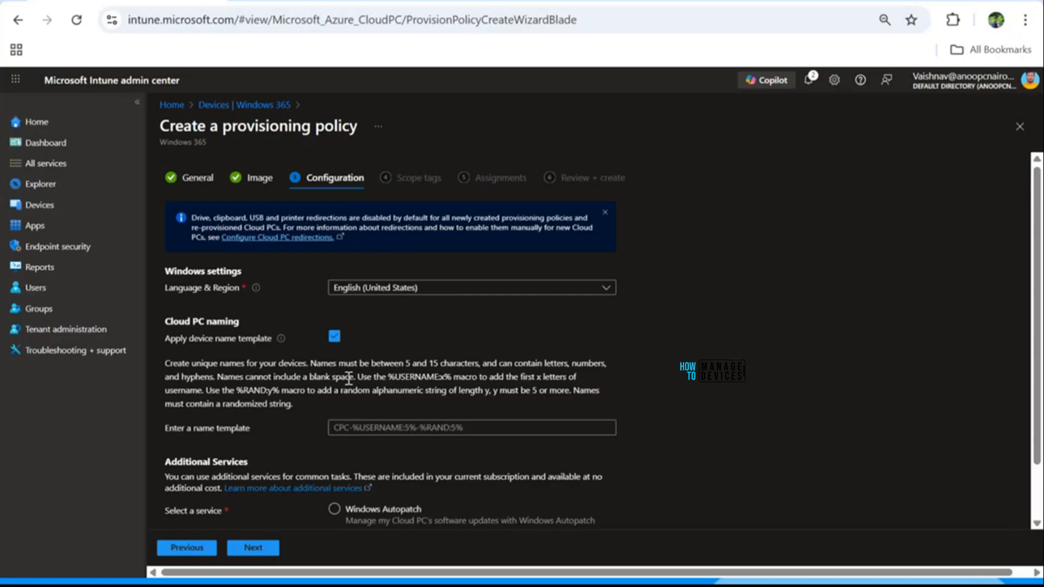
{"action": "left_click", "coordinate": [343, 430]}
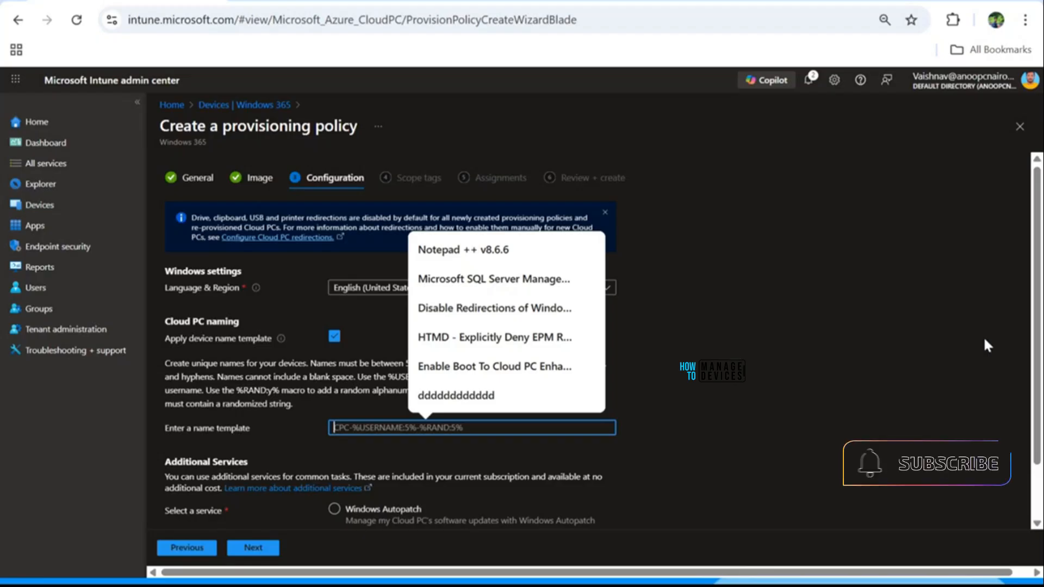
{"action": "type", "text": "EX"}
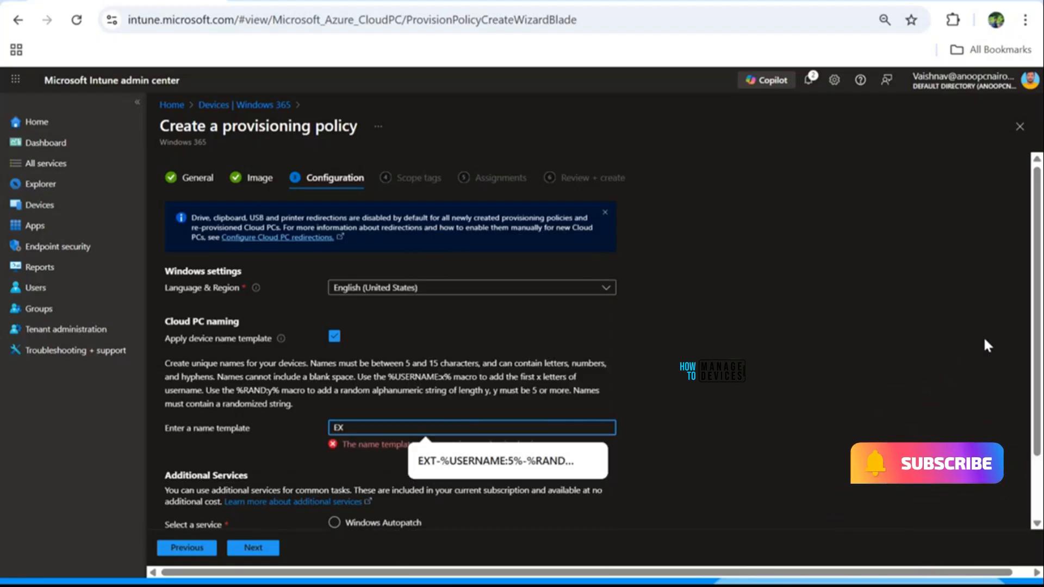
{"action": "type", "text": "T"}
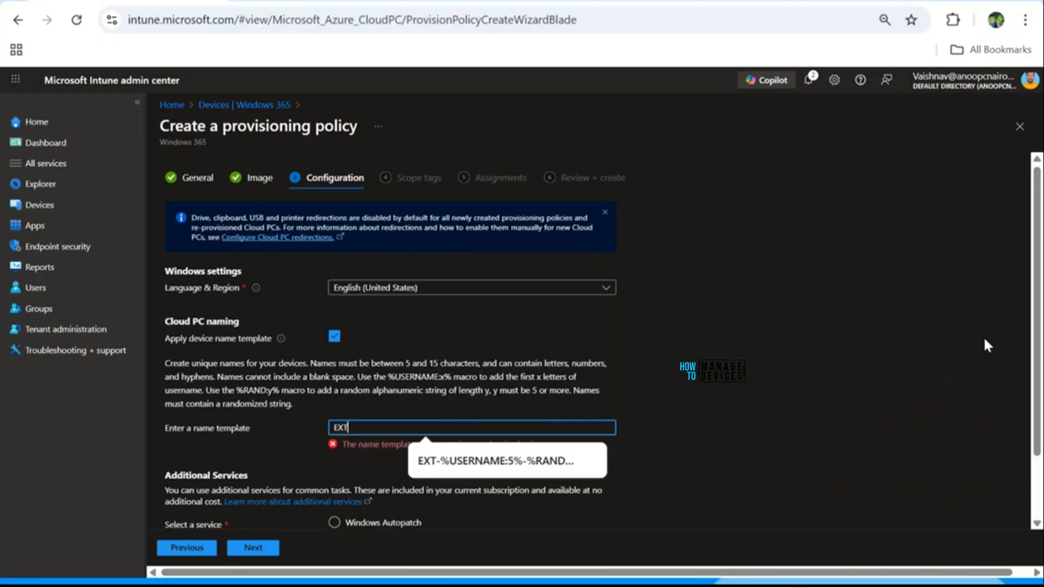
{"action": "type", "text": "-%USERNA"}
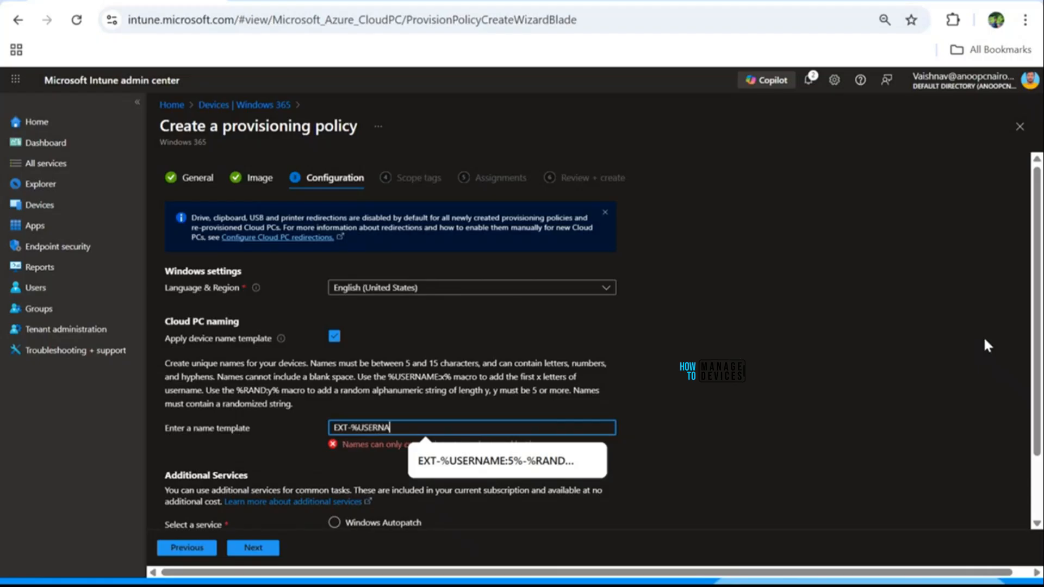
{"action": "type", "text": "ME:5%-%RAND:5%"}
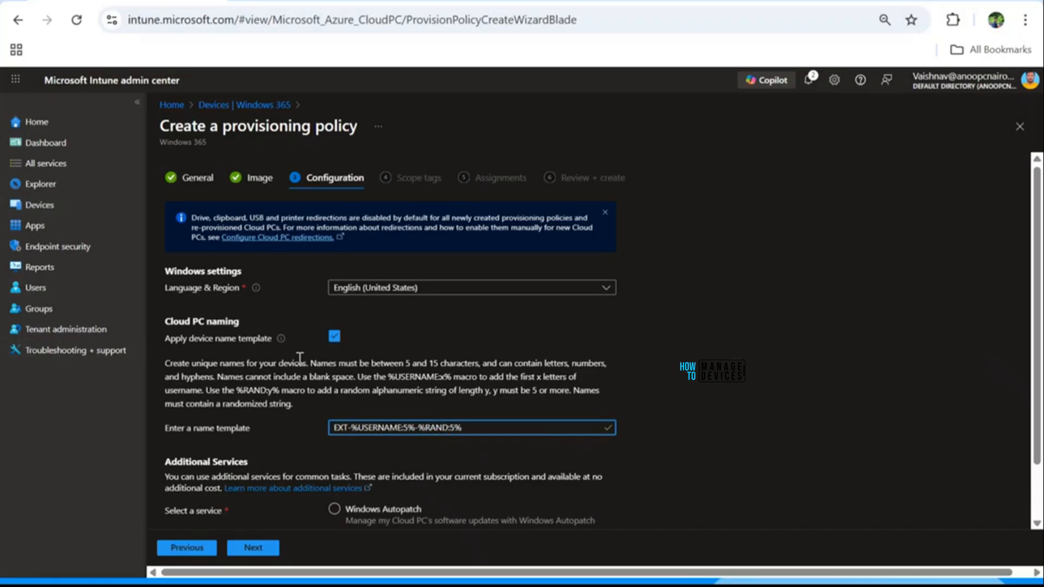
{"action": "scroll", "coordinate": [329, 364], "scroll_direction": "down", "scroll_amount": 1}
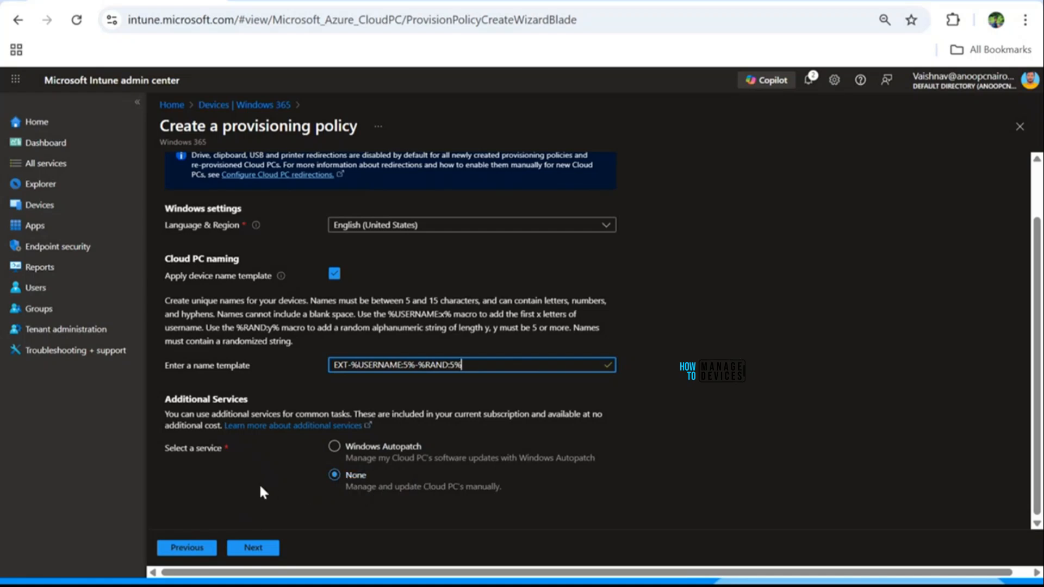
{"action": "left_click", "coordinate": [255, 550]}
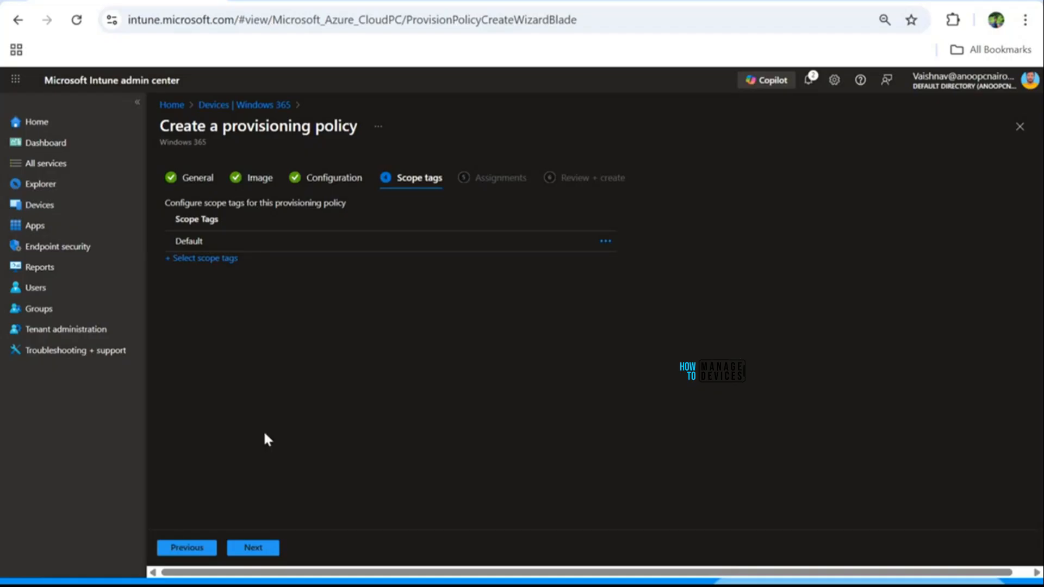
Step: On Assignments, search groups for 'Exte' and add the External Users group
{"action": "left_click", "coordinate": [267, 543]}
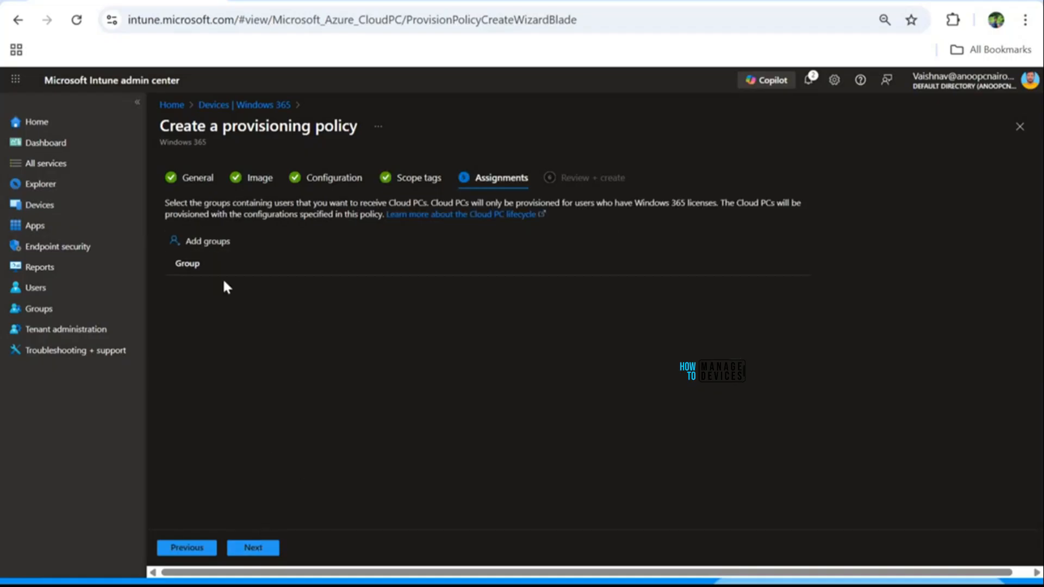
{"action": "left_click", "coordinate": [204, 243]}
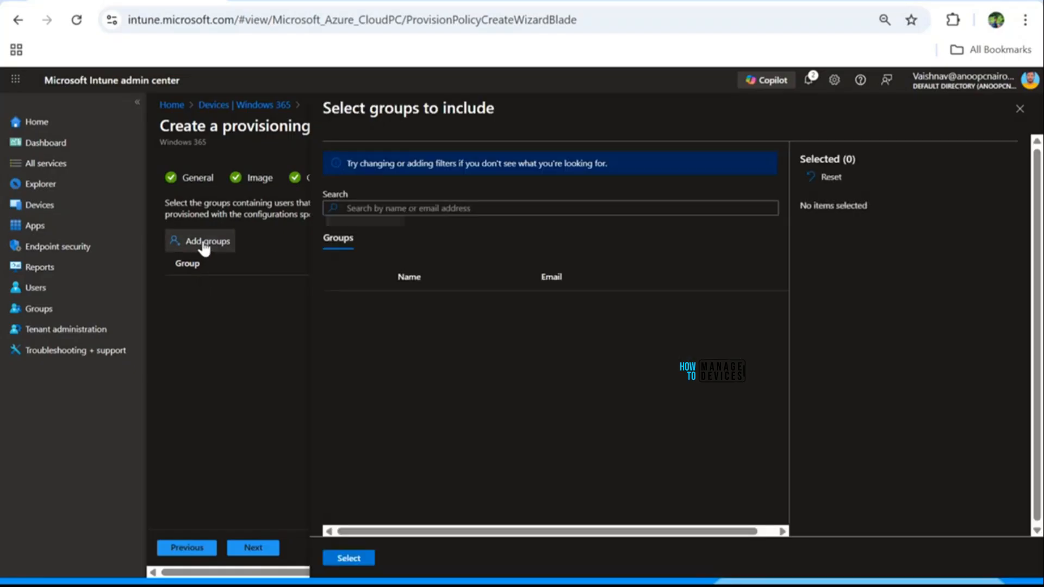
{"action": "left_click", "coordinate": [375, 208]}
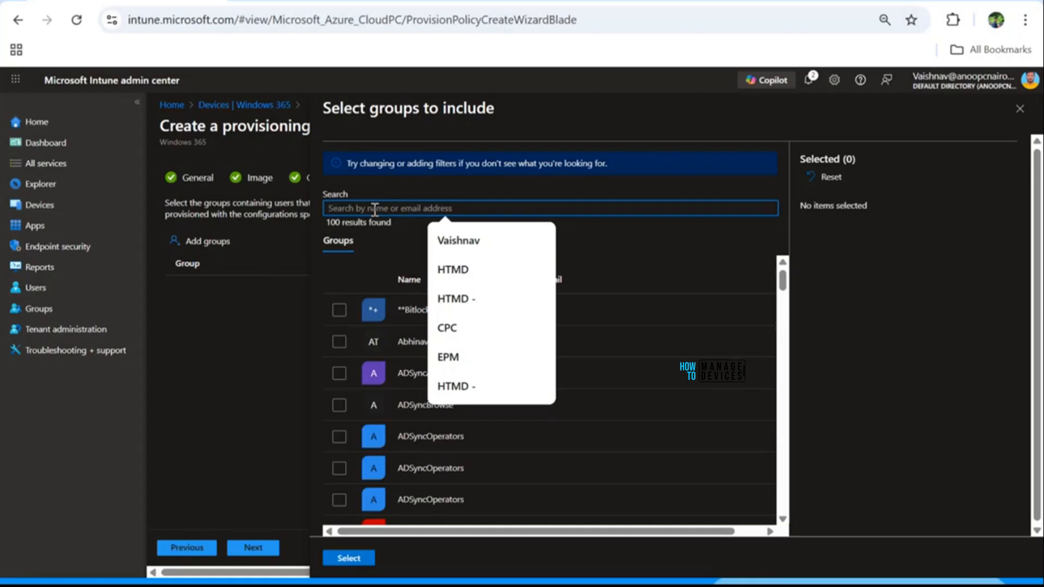
{"action": "type", "text": "Exten"}
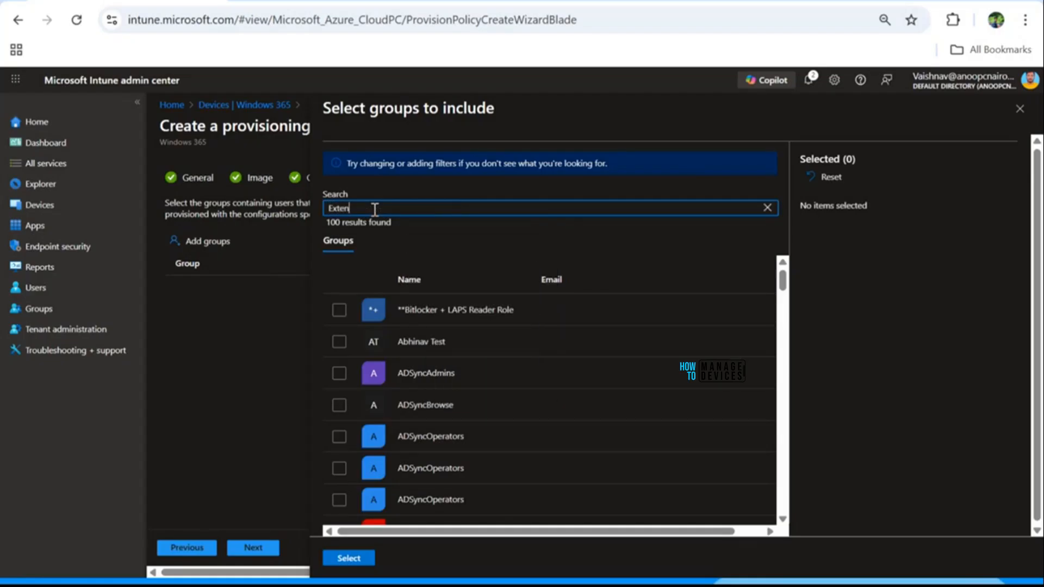
{"action": "key", "text": "BackSpace"}
{"action": "key", "text": "BackSpace"}
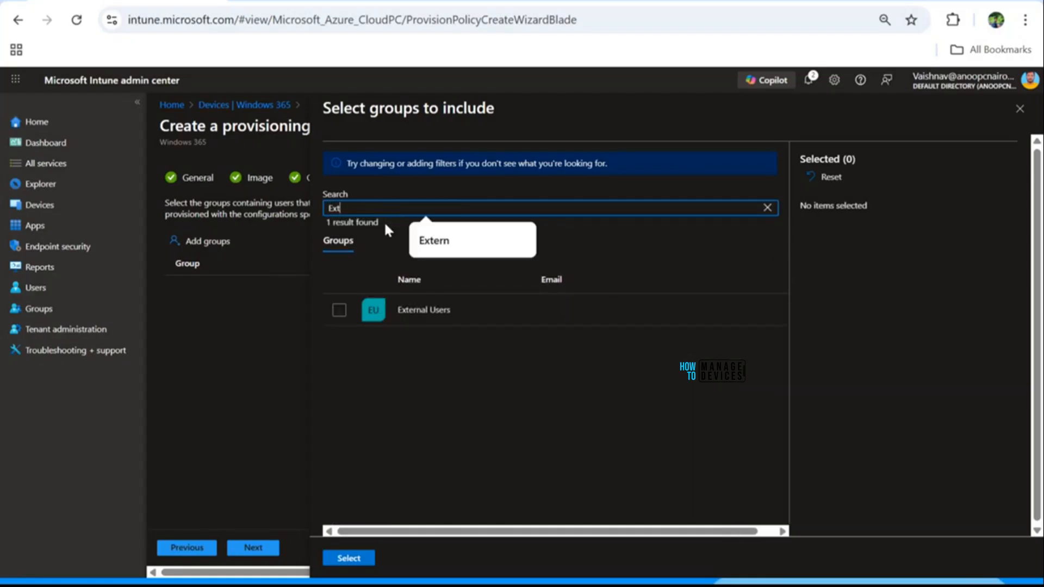
{"action": "left_click", "coordinate": [339, 311]}
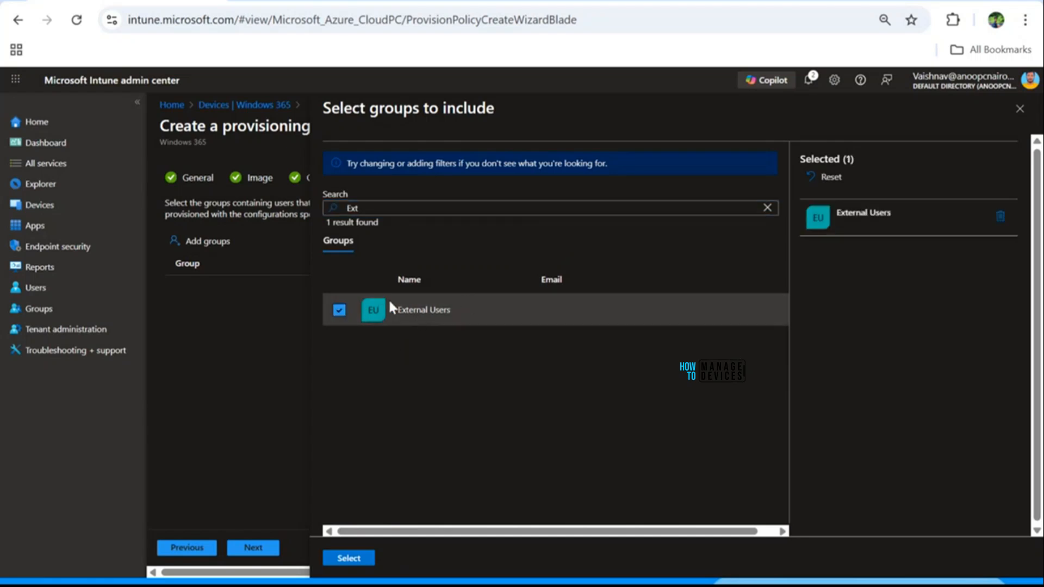
{"action": "left_click", "coordinate": [344, 564]}
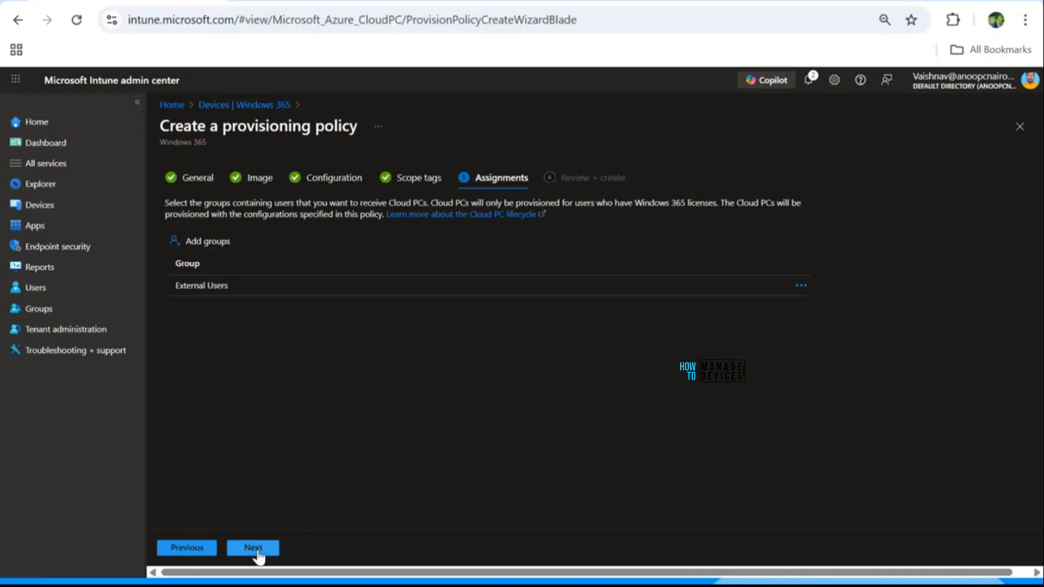
Step: Review the summary and attempt Create, which fails on a duplicate name, then return to General
{"action": "left_click", "coordinate": [258, 551]}
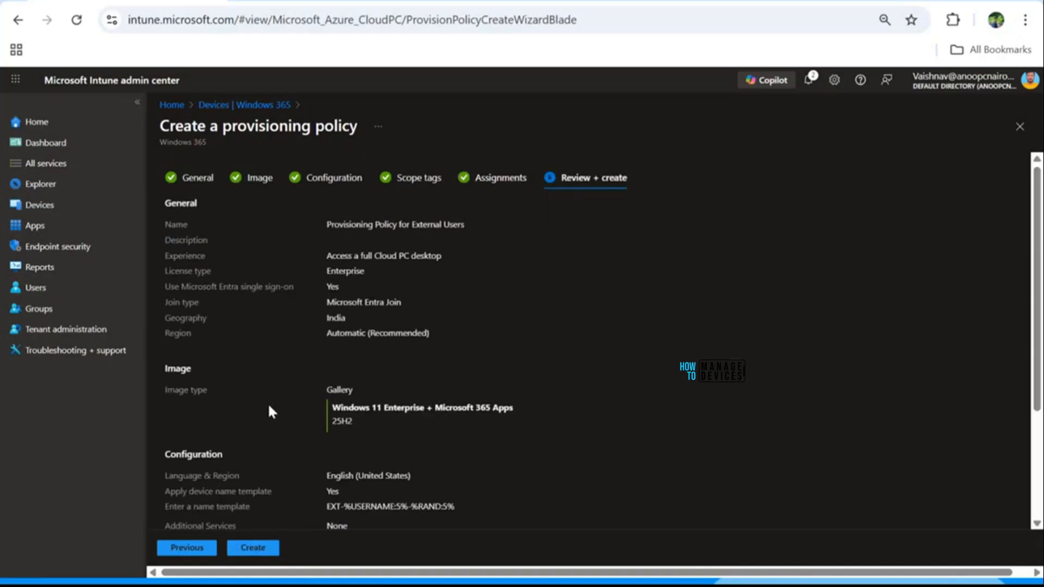
{"action": "scroll", "coordinate": [272, 402], "scroll_direction": "down", "scroll_amount": 3}
{"action": "scroll", "coordinate": [299, 296], "scroll_direction": "up", "scroll_amount": 3}
{"action": "scroll", "coordinate": [256, 435], "scroll_direction": "down", "scroll_amount": 2}
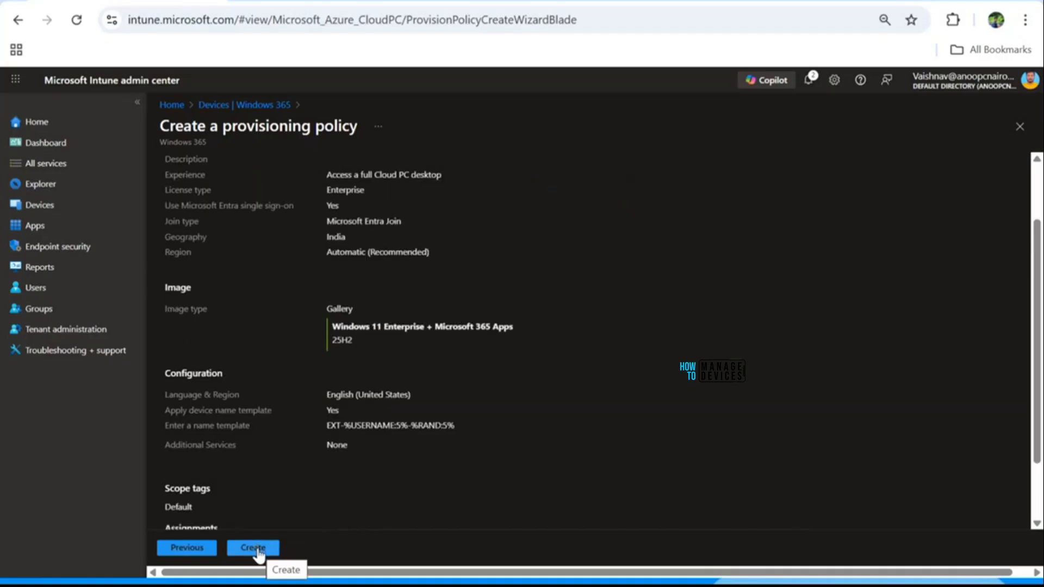
{"action": "left_click", "coordinate": [257, 548]}
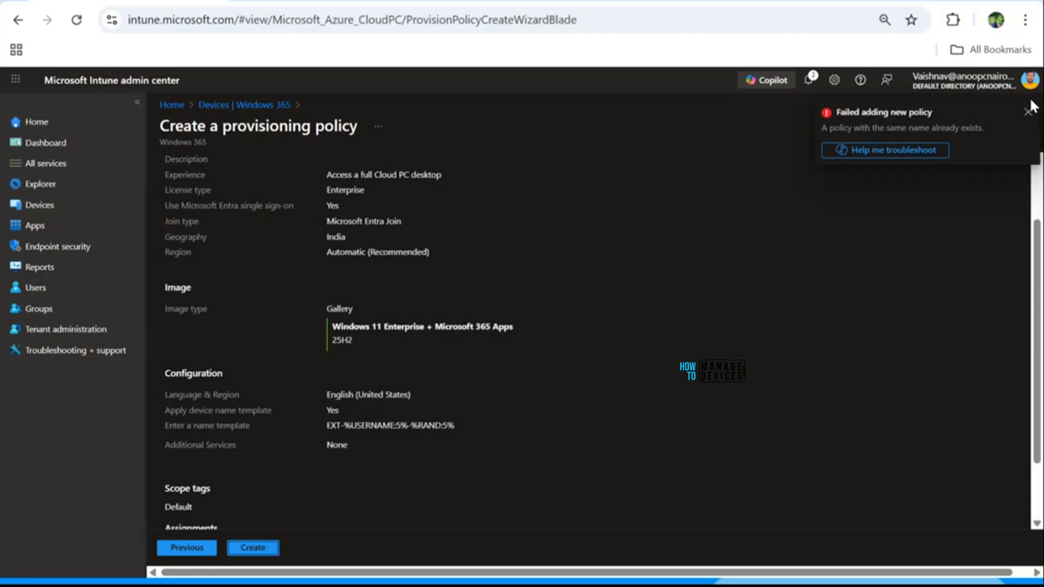
{"action": "scroll", "coordinate": [269, 334], "scroll_direction": "up", "scroll_amount": 2}
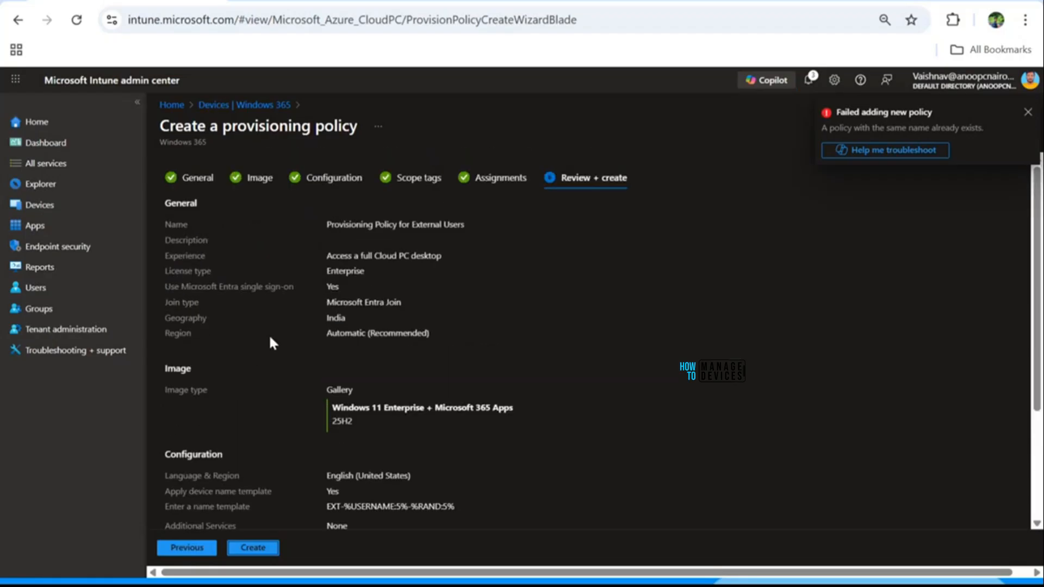
{"action": "left_click", "coordinate": [199, 179]}
Step: Append '- Demo' so the policy is named 'Provisioning Policy for External Users - Demo'
{"action": "left_click", "coordinate": [486, 237]}
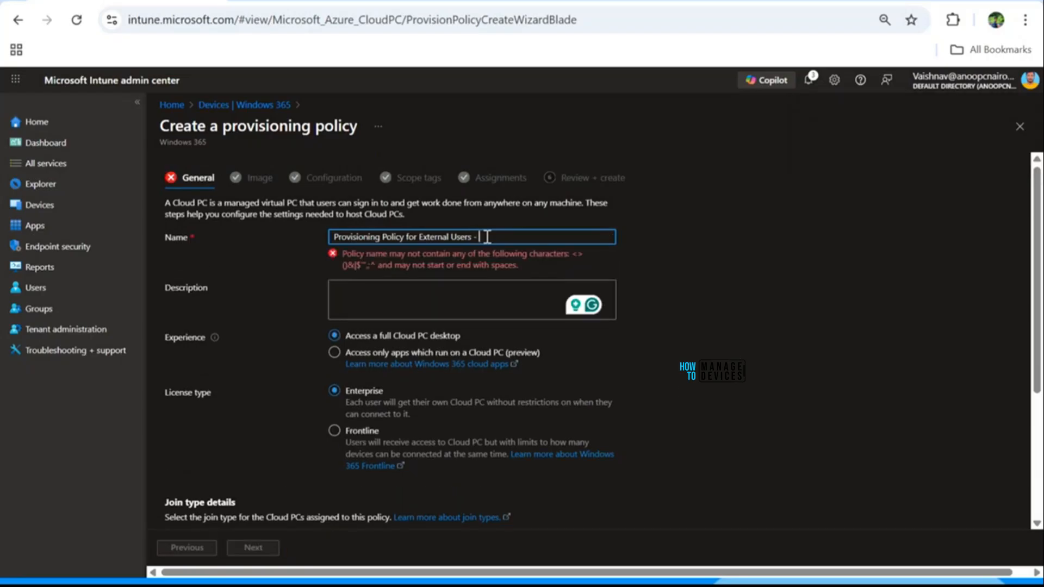
{"action": "type", "text": "- Demo"}
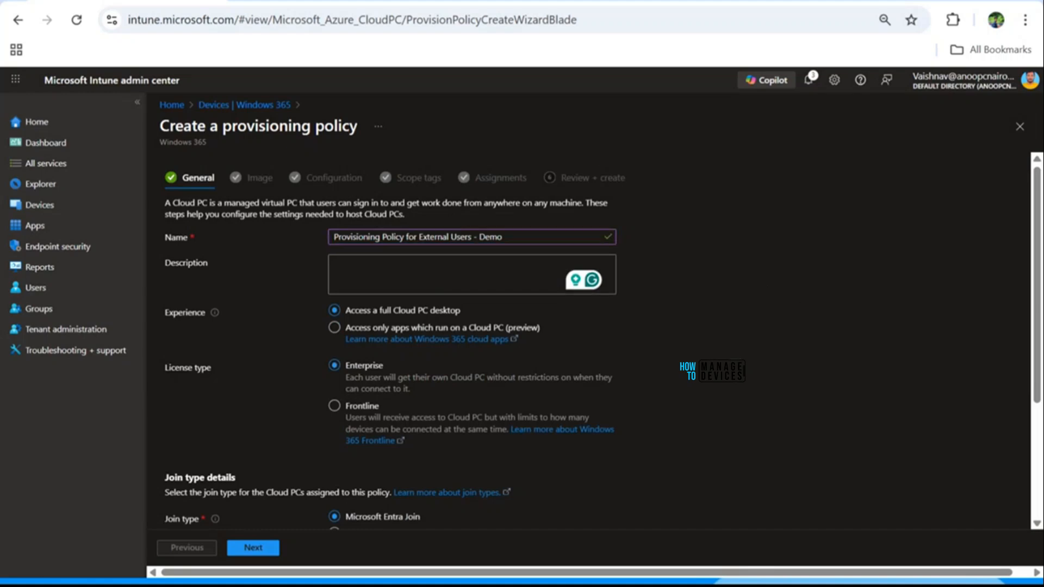
{"action": "left_click", "coordinate": [260, 548]}
Step: Advance to the review step, create the policy, then refresh the list and open it
{"action": "left_click", "coordinate": [260, 548]}
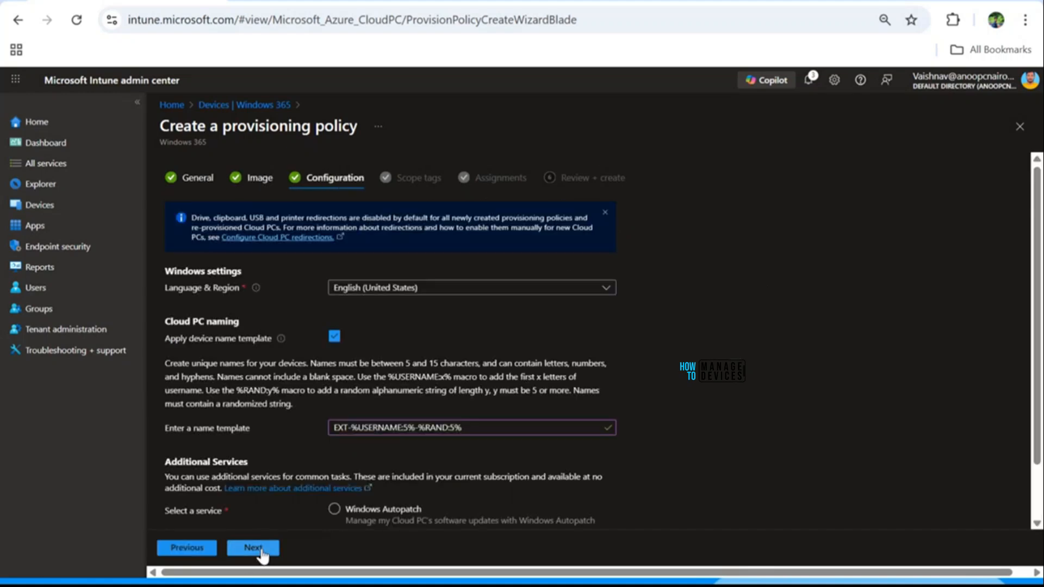
{"action": "left_click", "coordinate": [260, 548]}
{"action": "left_click", "coordinate": [260, 548]}
{"action": "left_click", "coordinate": [260, 548]}
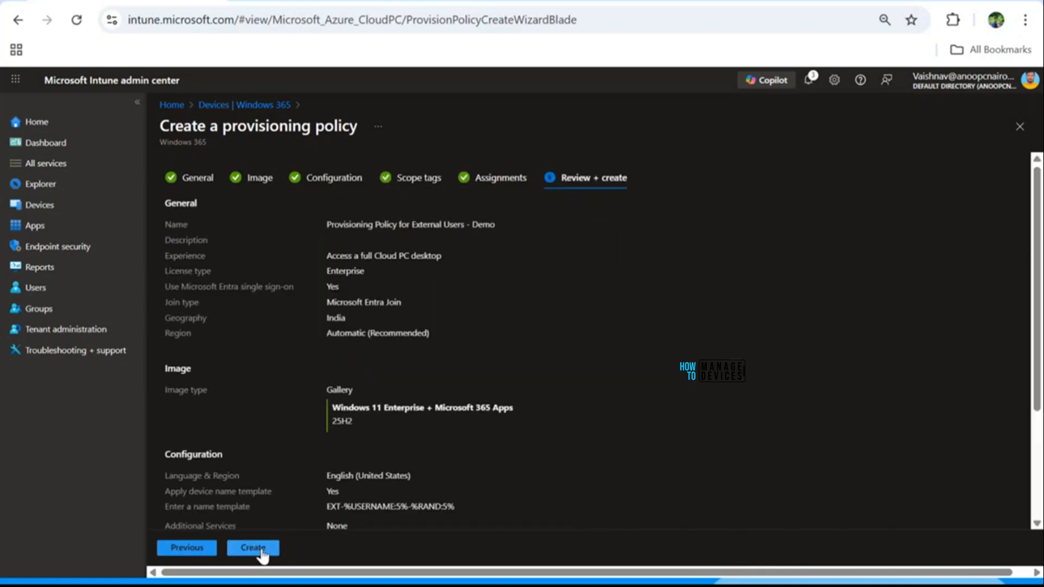
{"action": "left_click", "coordinate": [260, 547]}
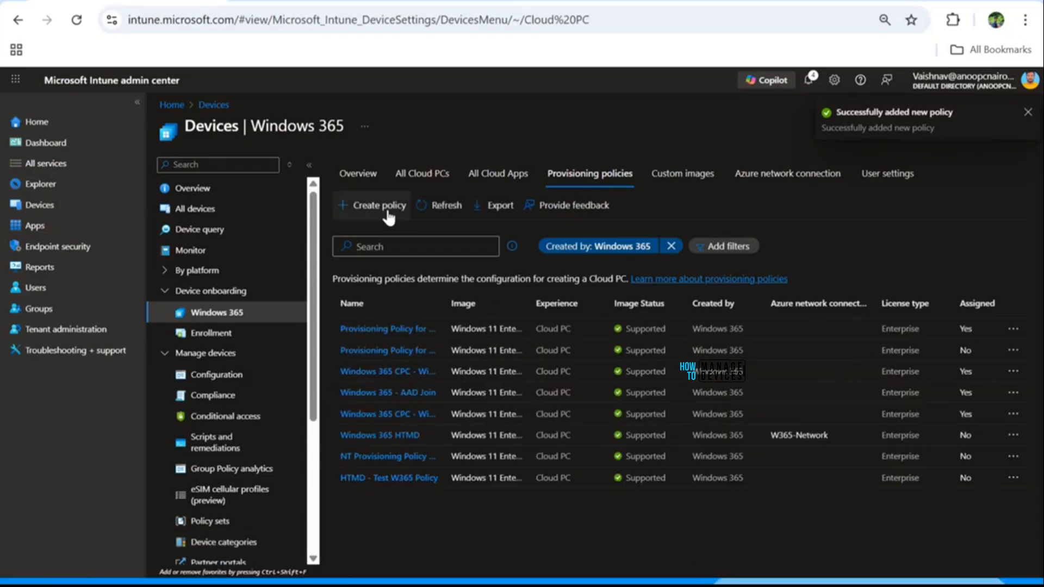
{"action": "left_click", "coordinate": [431, 205]}
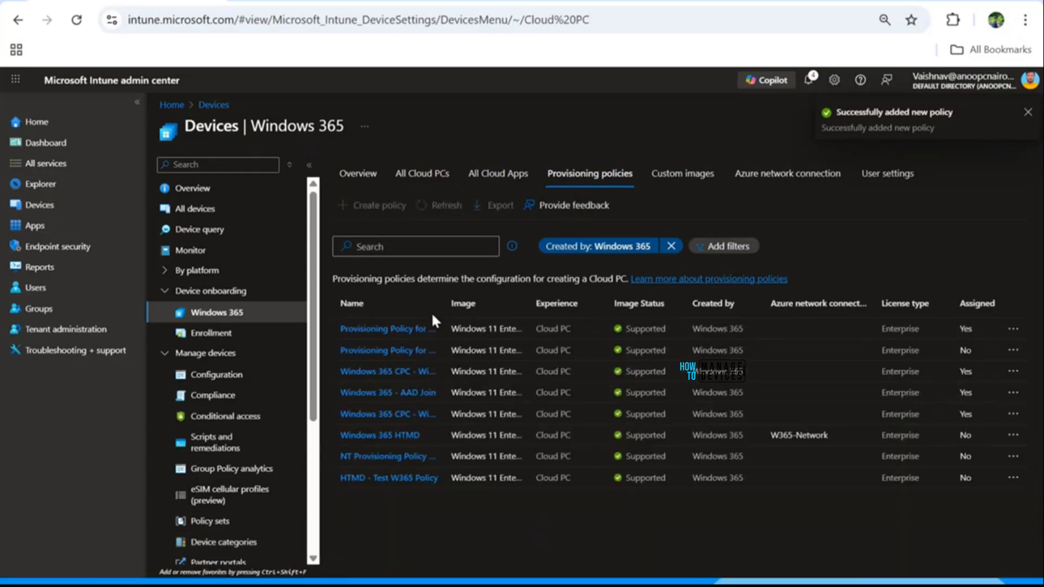
{"action": "left_click", "coordinate": [415, 329]}
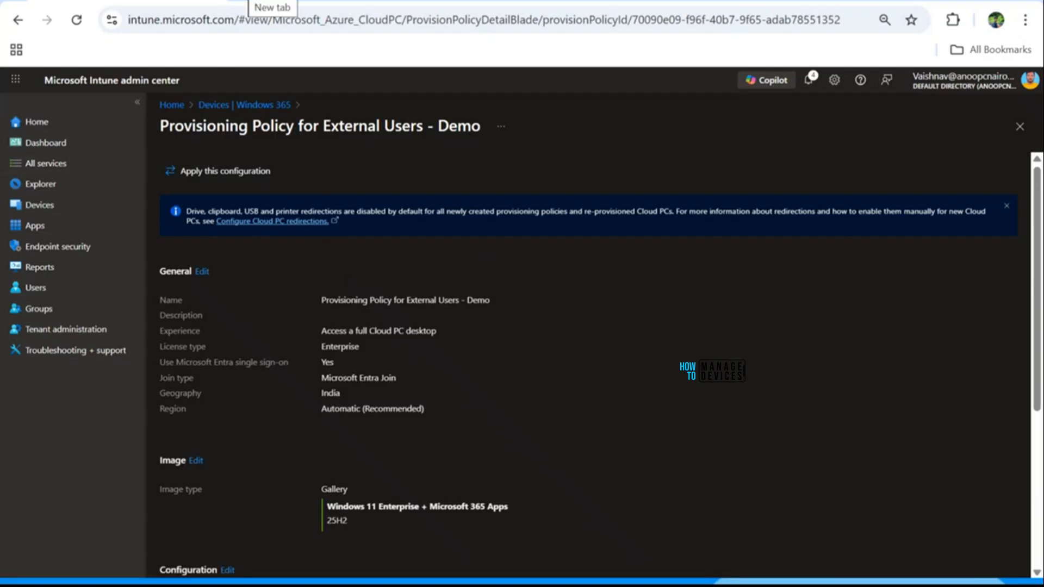
Step: In a new Chrome tab, go to the admin.microsoft.com Marketplace page via the 'admin' suggestion
{"action": "left_click", "coordinate": [245, 0]}
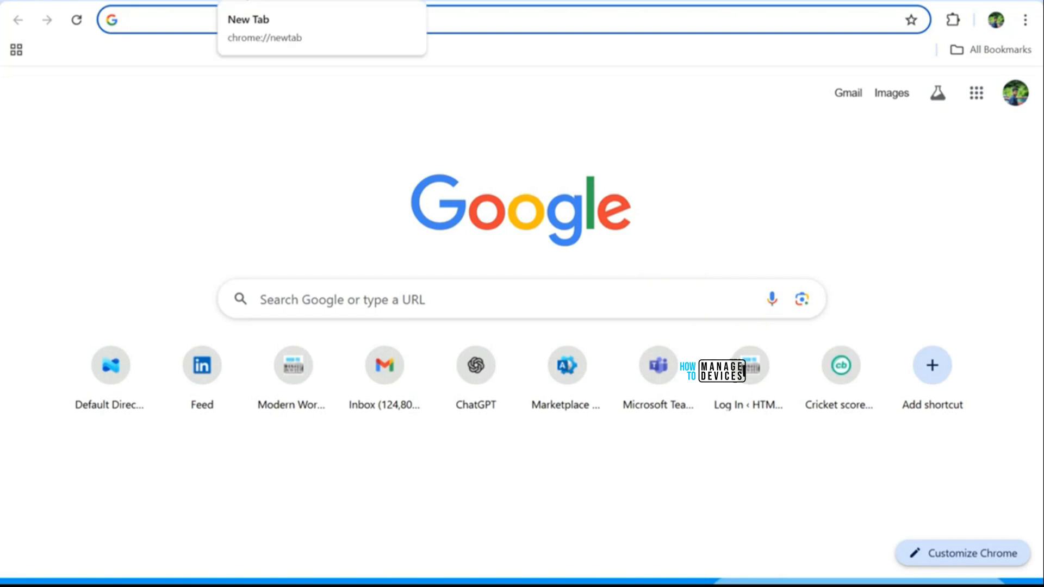
{"action": "type", "text": "a"}
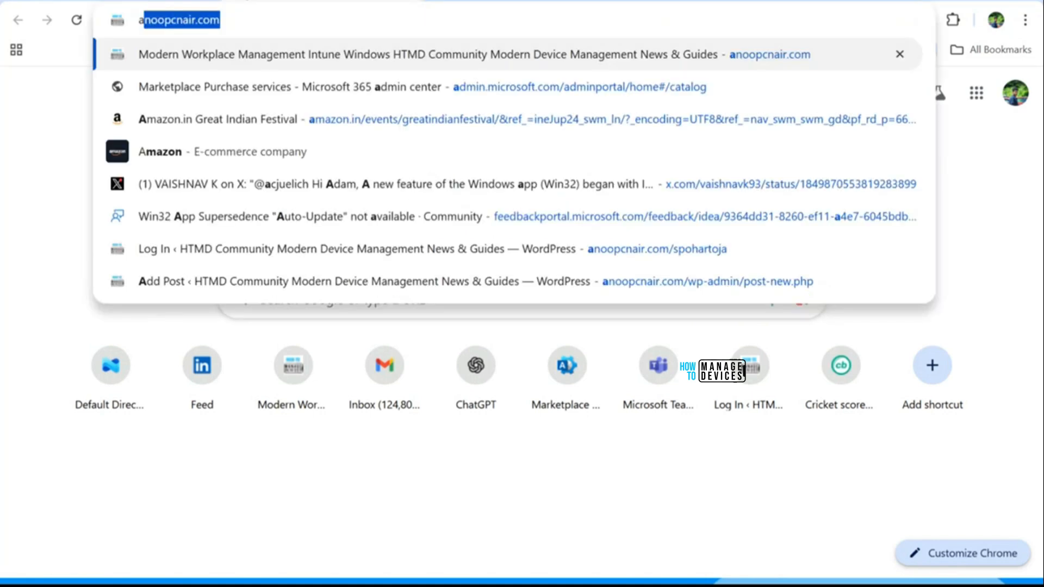
{"action": "type", "text": "dmin.microsoft"}
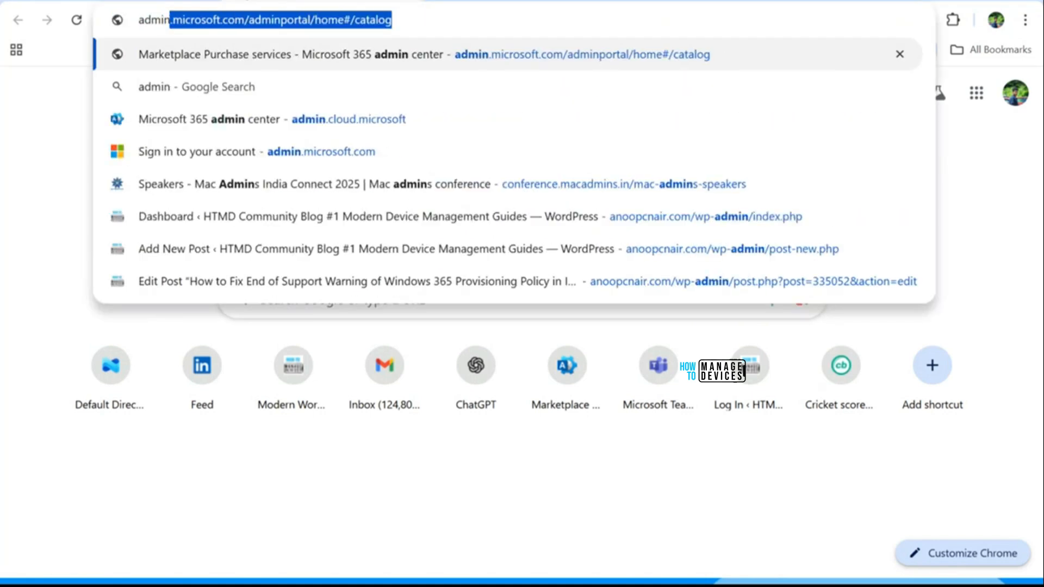
{"action": "key", "text": "Return"}
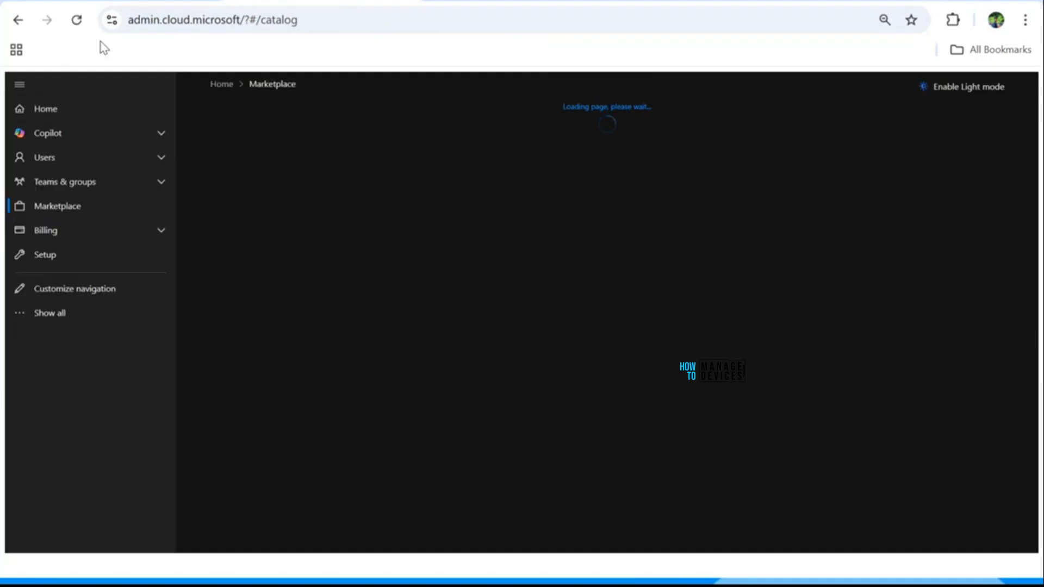
Step: View the Guest users list, then the Billing Licenses page with its six subscriptions
{"action": "left_click", "coordinate": [52, 162]}
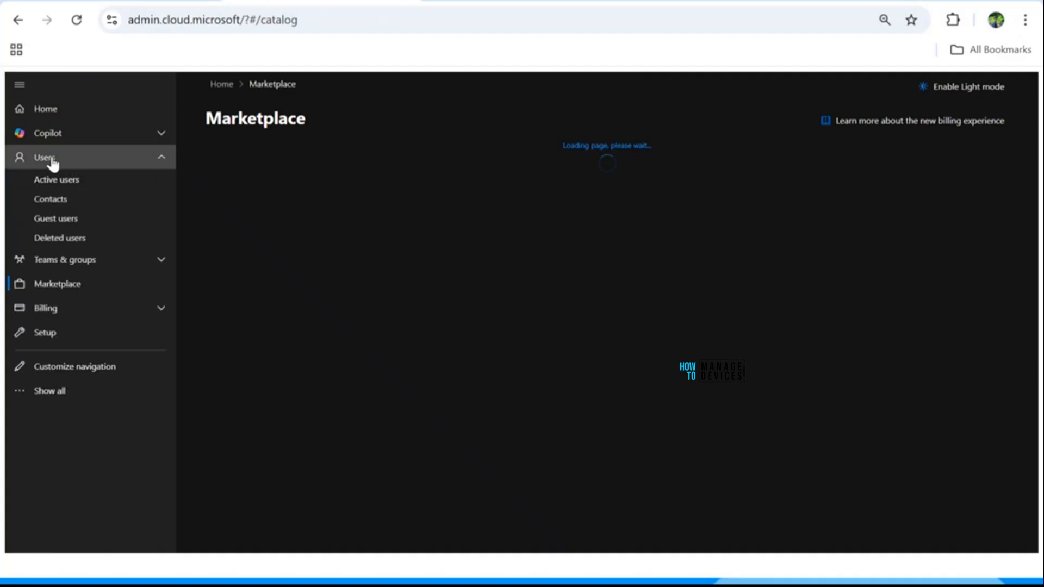
{"action": "left_click", "coordinate": [61, 221]}
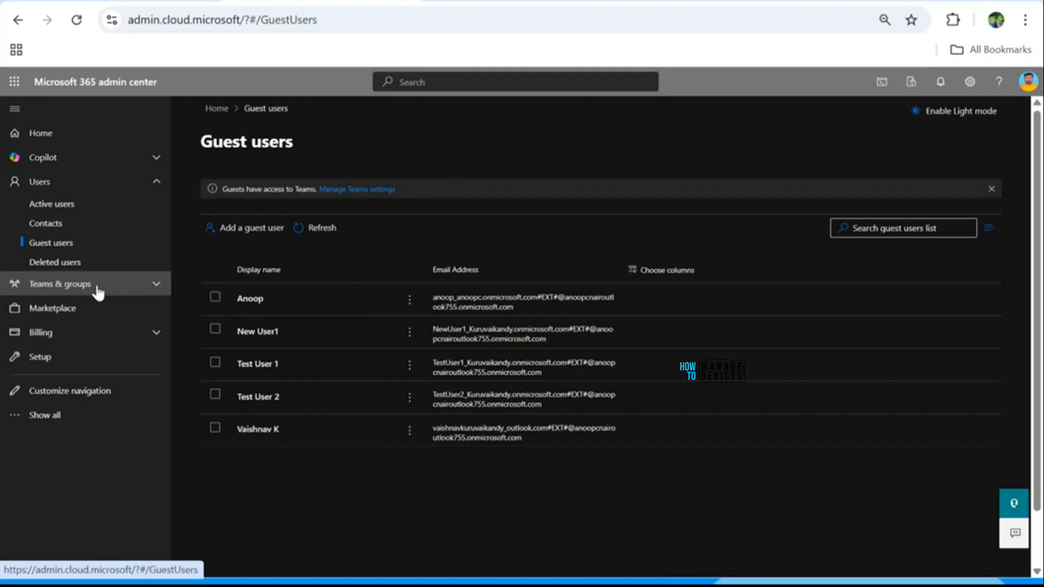
{"action": "left_click", "coordinate": [103, 333]}
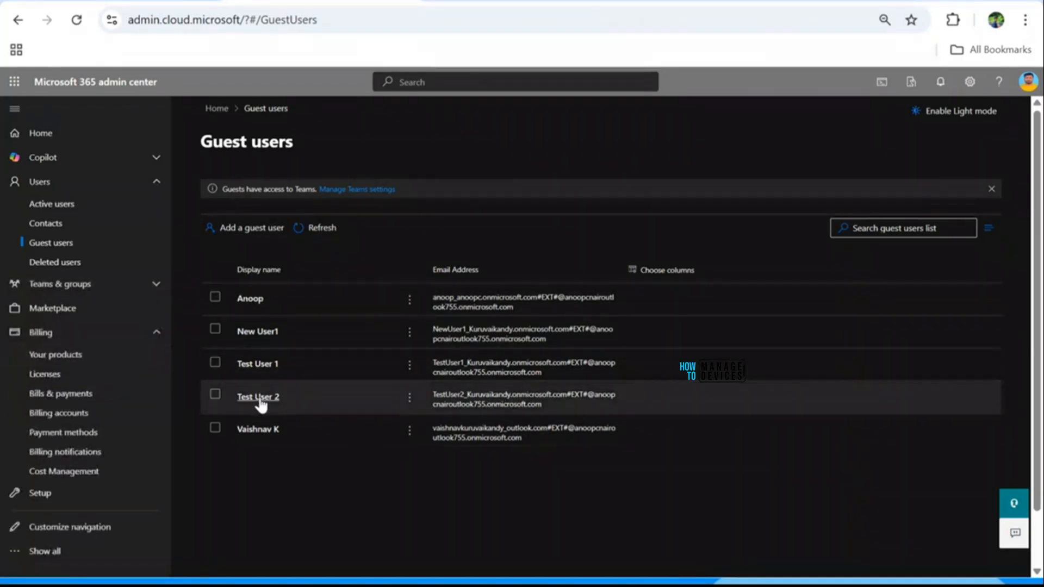
{"action": "left_click", "coordinate": [47, 375]}
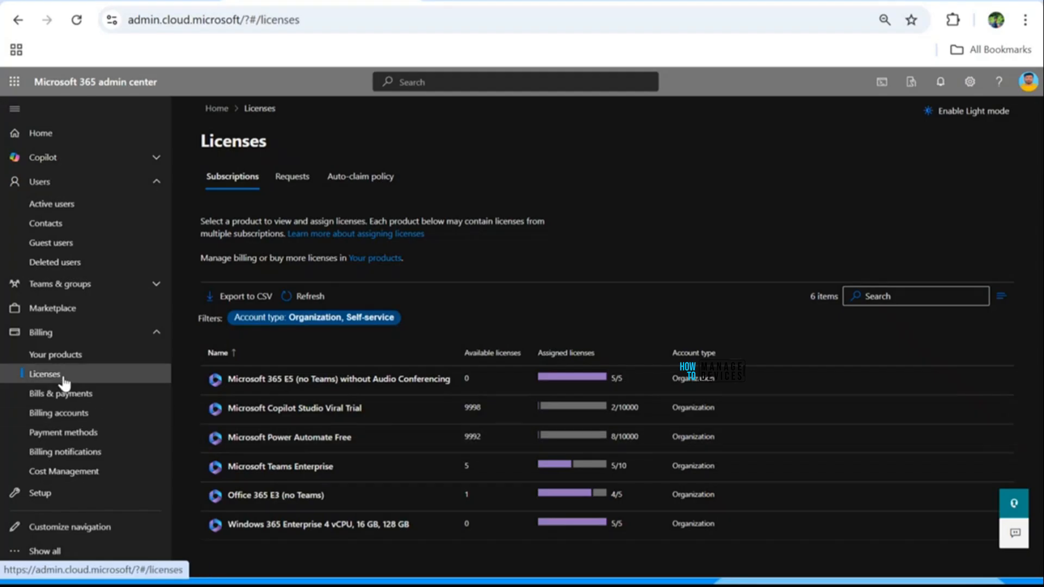
Step: Back on the Licenses list, open the Windows 365 Enterprise 4 vCPU, 16 GB, 128 GB licence
{"action": "left_click", "coordinate": [292, 187]}
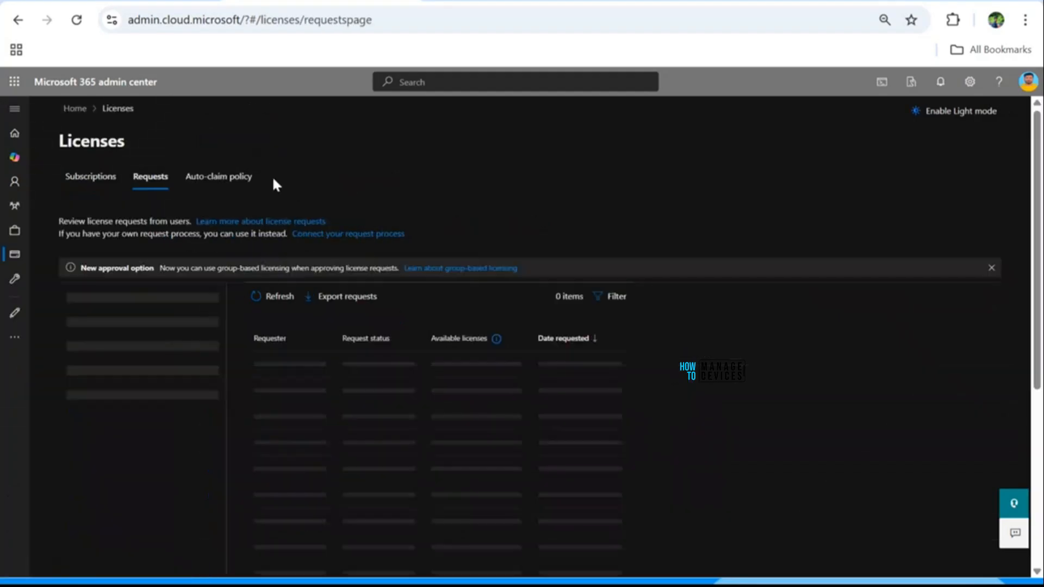
{"action": "left_click", "coordinate": [69, 182]}
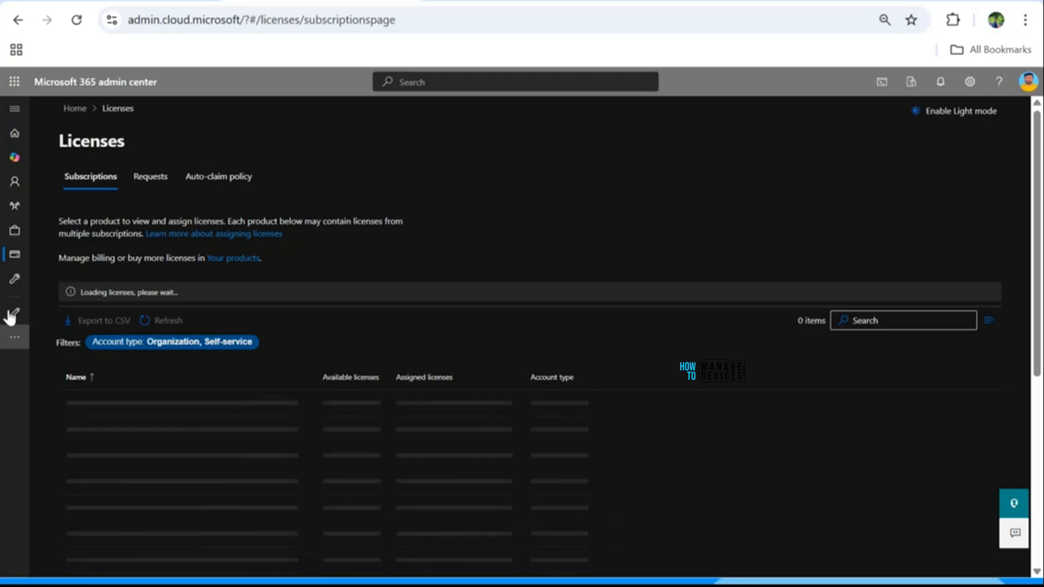
{"action": "mouse_move", "coordinate": [16, 185]}
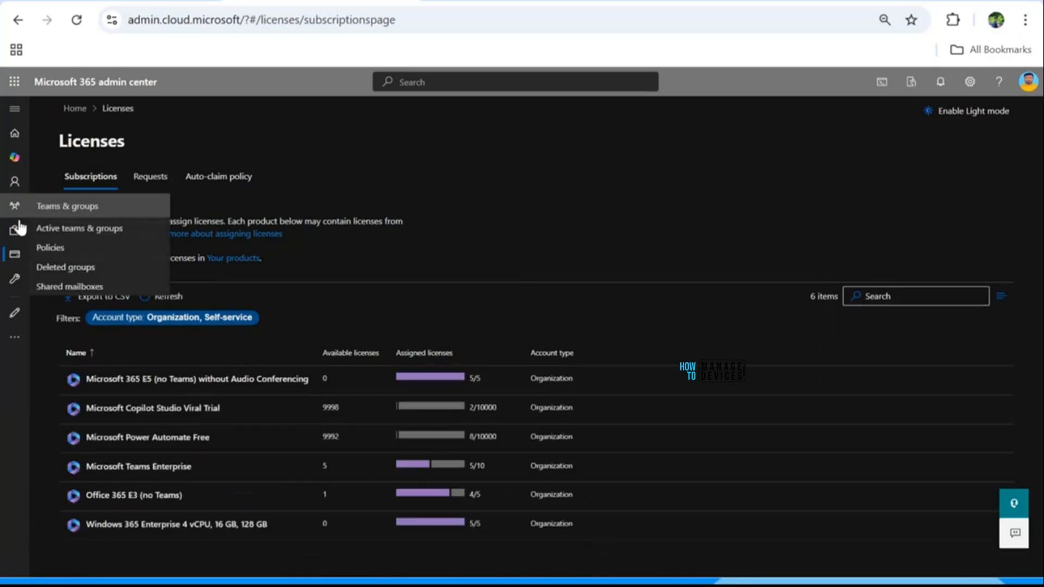
{"action": "mouse_move", "coordinate": [16, 250]}
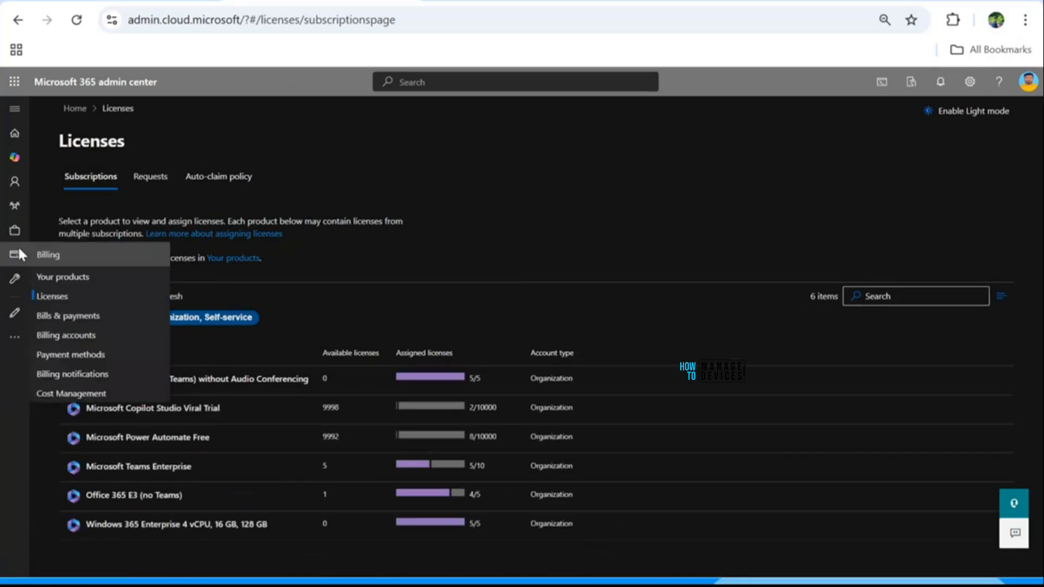
{"action": "left_click", "coordinate": [48, 294]}
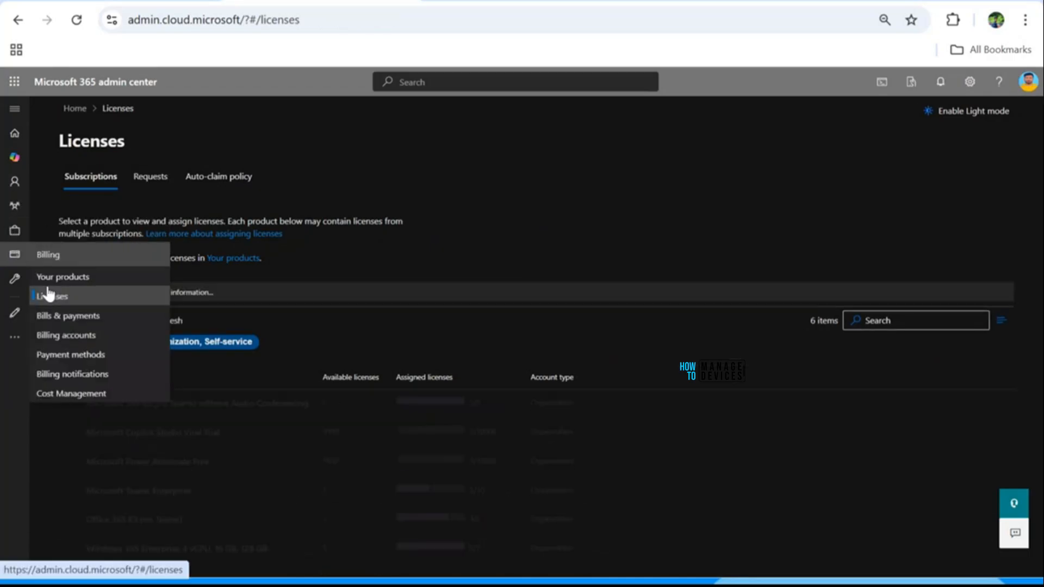
{"action": "left_click", "coordinate": [1032, 83]}
{"action": "left_click", "coordinate": [624, 198]}
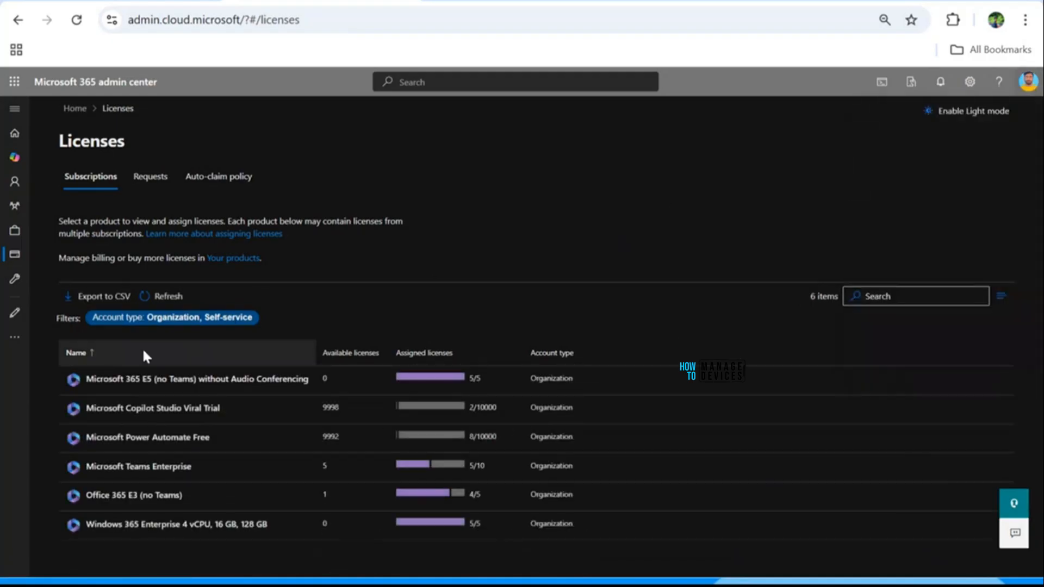
{"action": "left_click", "coordinate": [156, 526]}
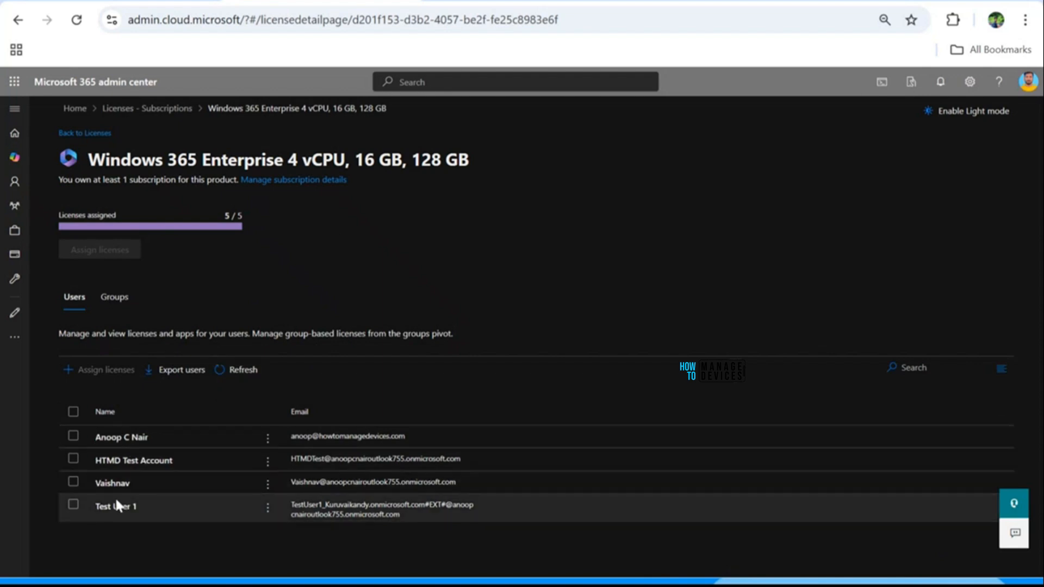
Step: Check External Users' successfully assigned licences for Test User 1 and Test User 2, then toggle Users/Groups
{"action": "left_click", "coordinate": [114, 298]}
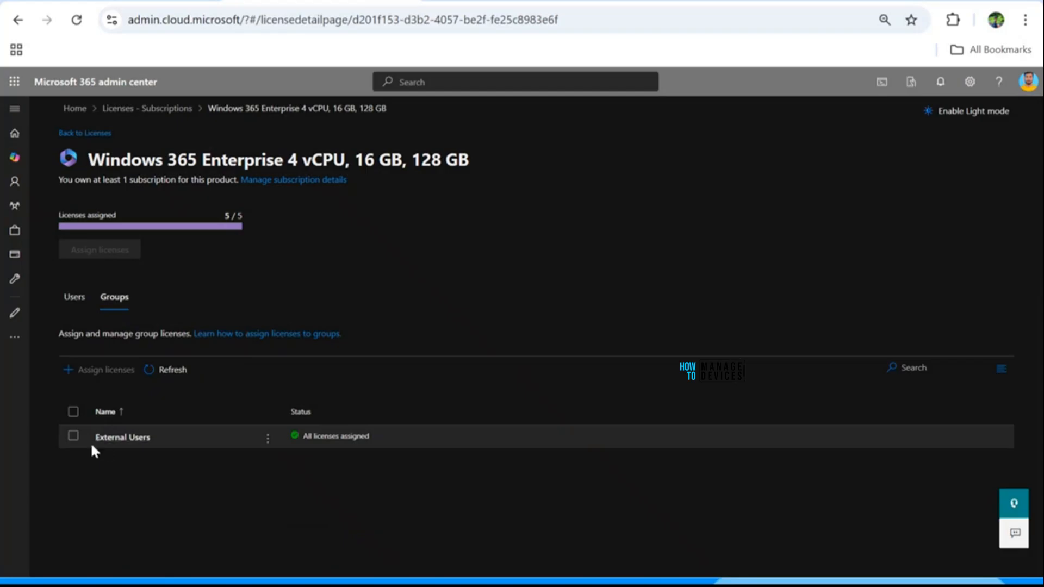
{"action": "left_click", "coordinate": [122, 439]}
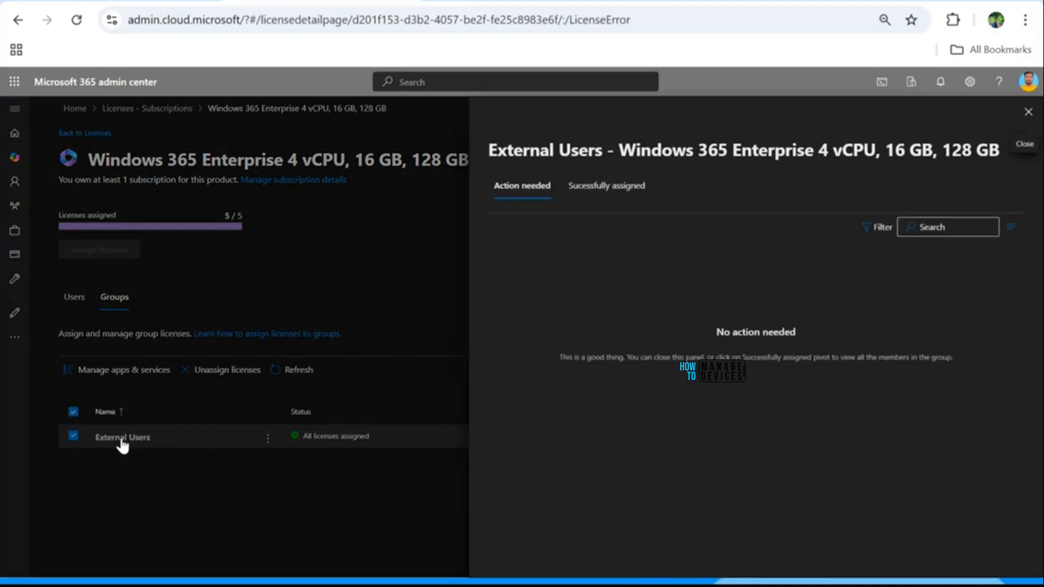
{"action": "left_click", "coordinate": [591, 190]}
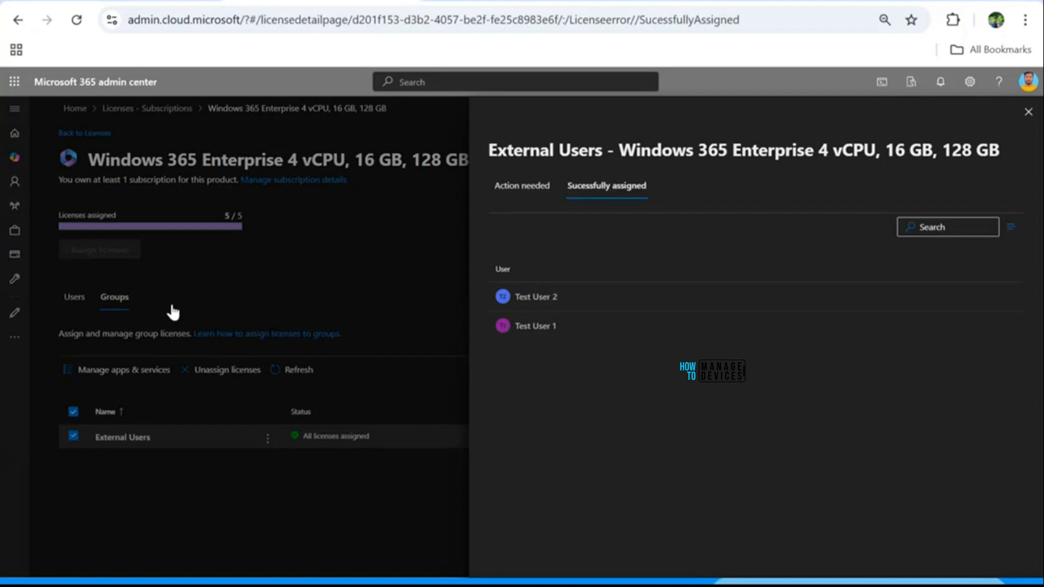
{"action": "left_click", "coordinate": [1028, 113]}
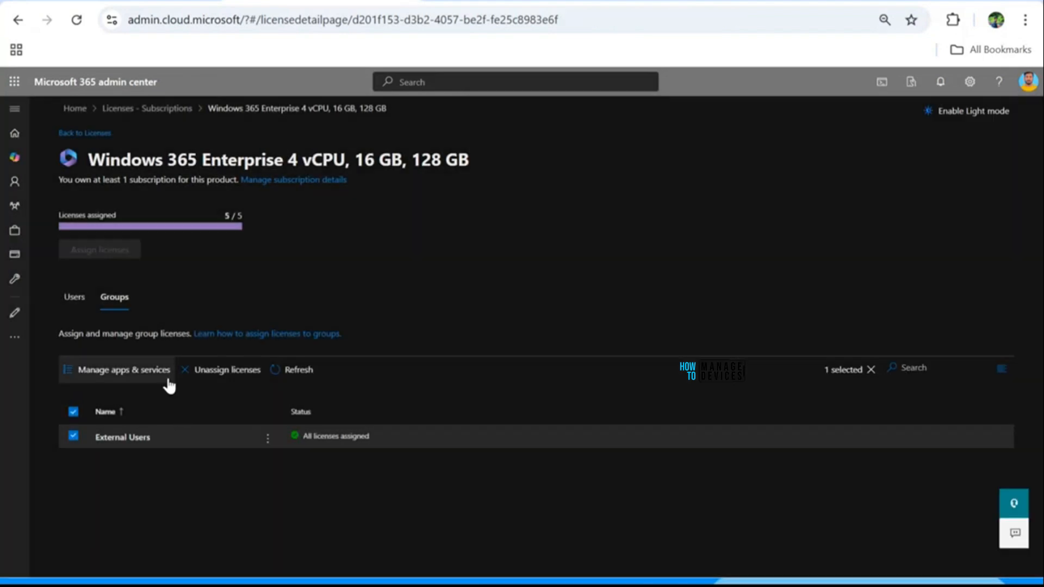
{"action": "left_click", "coordinate": [74, 298]}
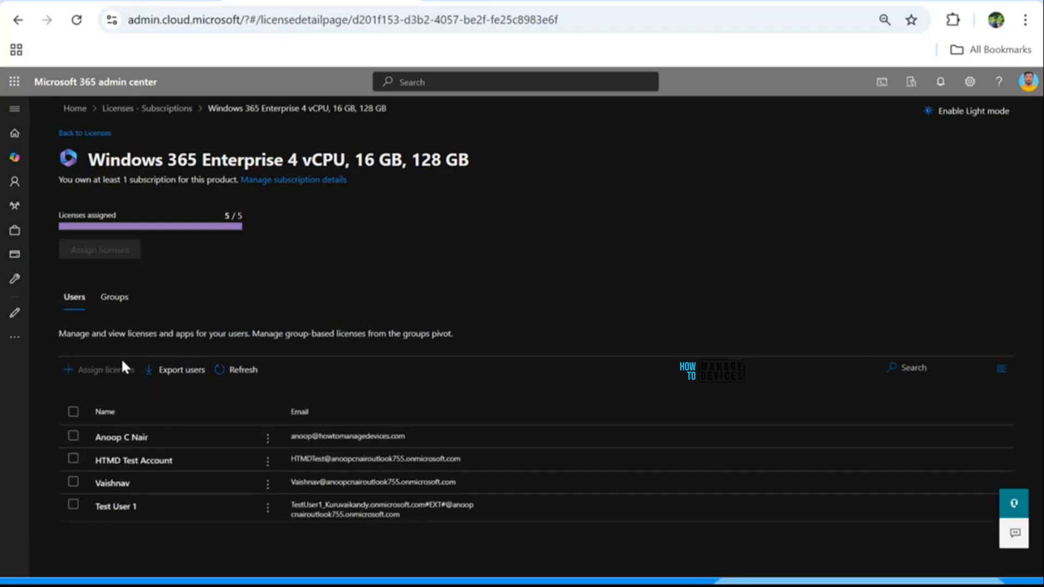
{"action": "left_click", "coordinate": [123, 298]}
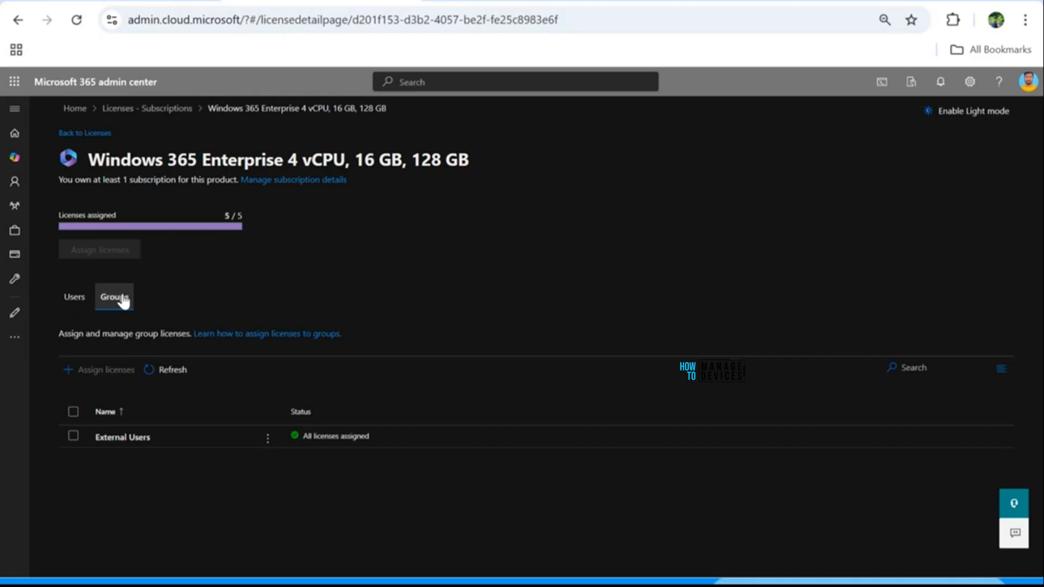
{"action": "left_click", "coordinate": [72, 300]}
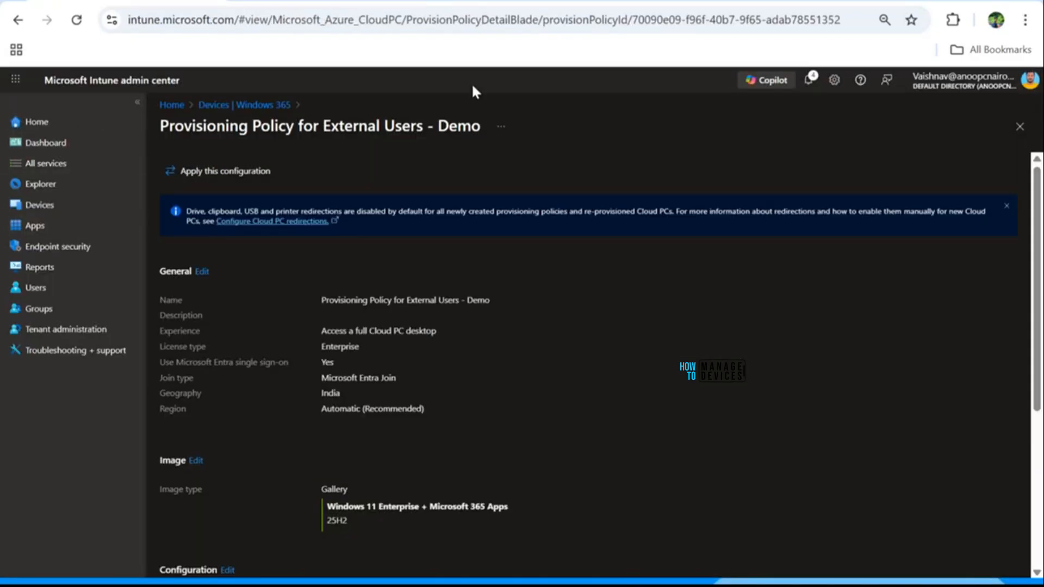
Step: Open Devices > Windows 365 > All Cloud PCs and highlight the Cloud PC still provisioning
{"action": "left_click", "coordinate": [38, 204]}
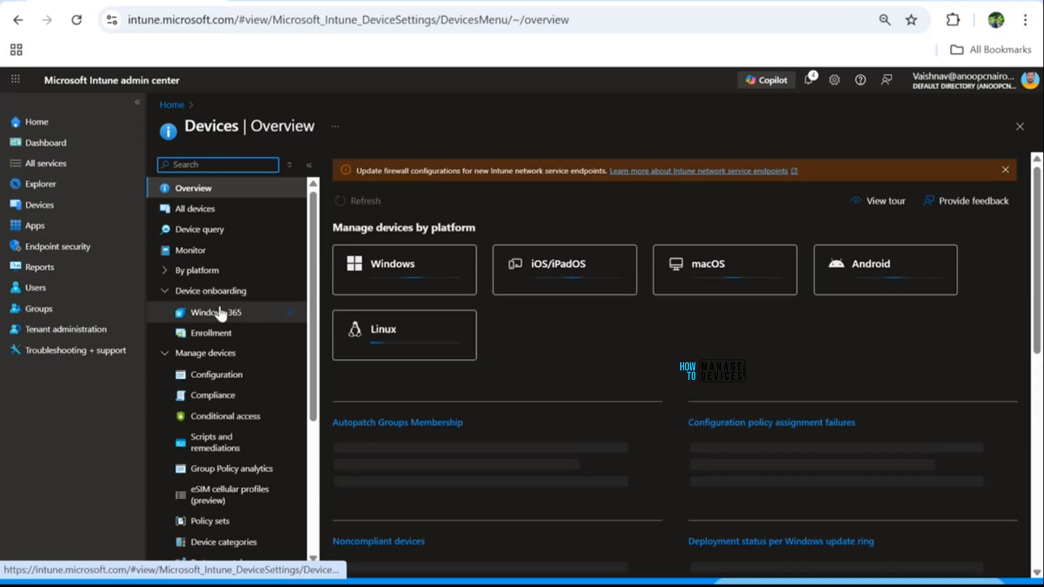
{"action": "left_click", "coordinate": [217, 312]}
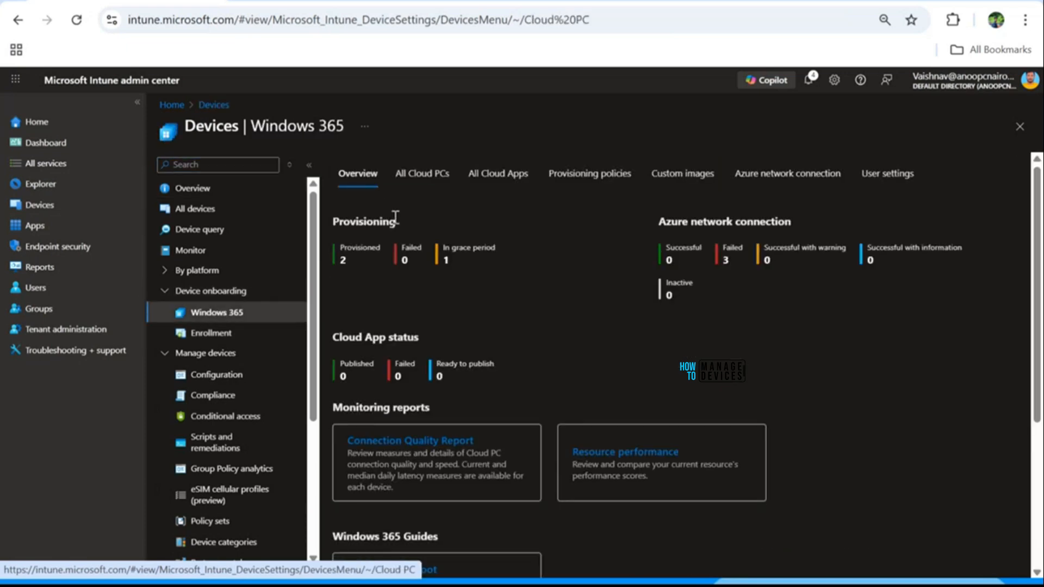
{"action": "left_click", "coordinate": [420, 182]}
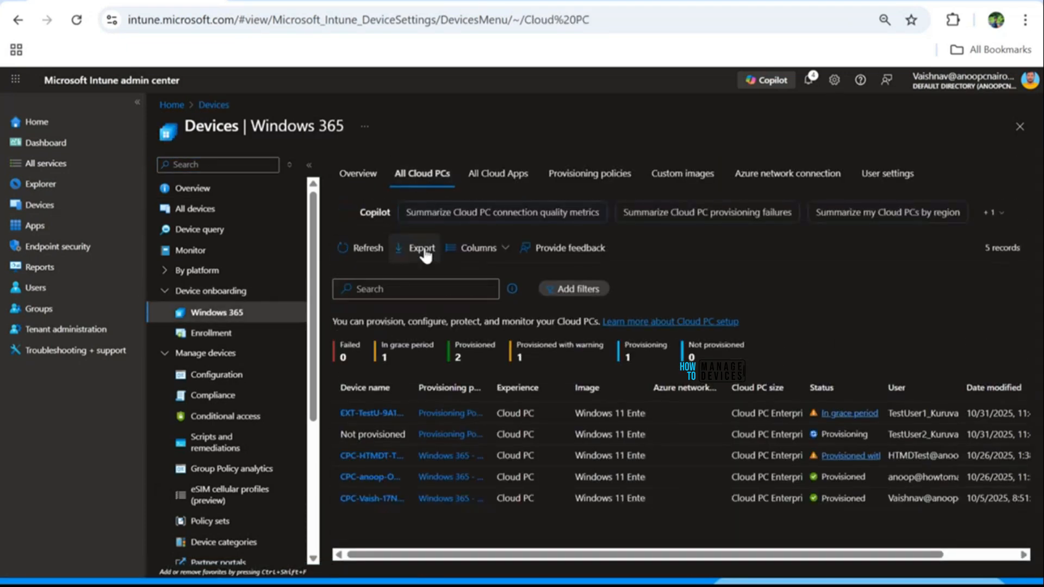
{"action": "left_click_drag", "start_coordinate": [350, 437], "coordinate": [870, 431]}
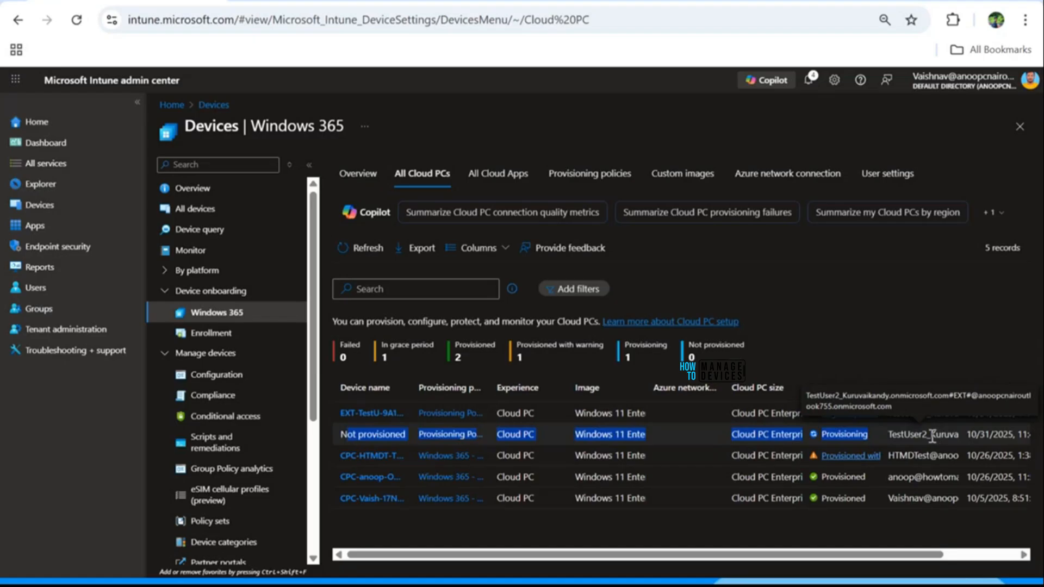
{"action": "left_click", "coordinate": [866, 325]}
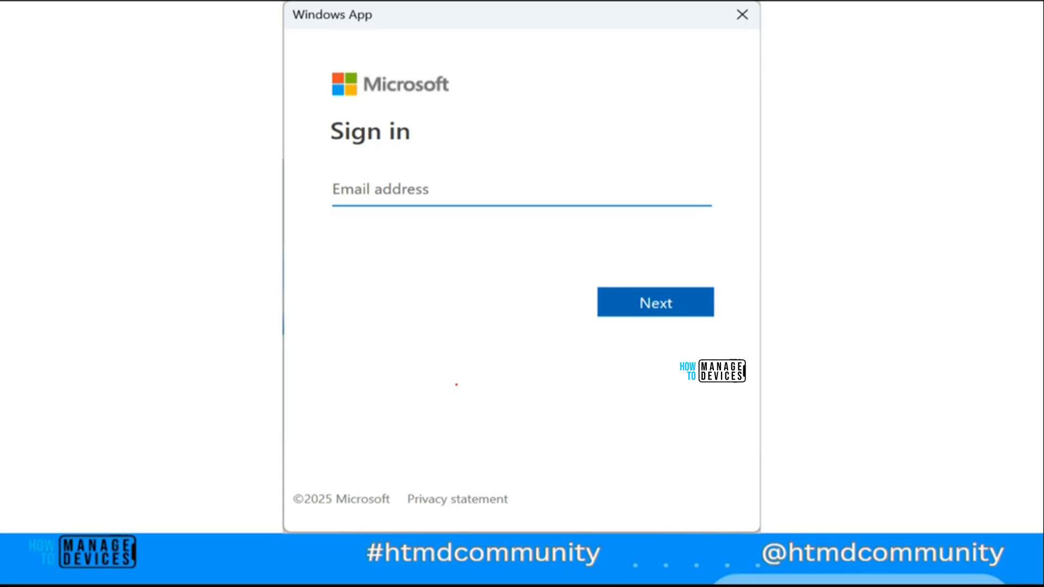
Step: Step through the sign-in, options and no-devices slides, mark the T1 account, then return to Intune
{"action": "key", "text": "Right"}
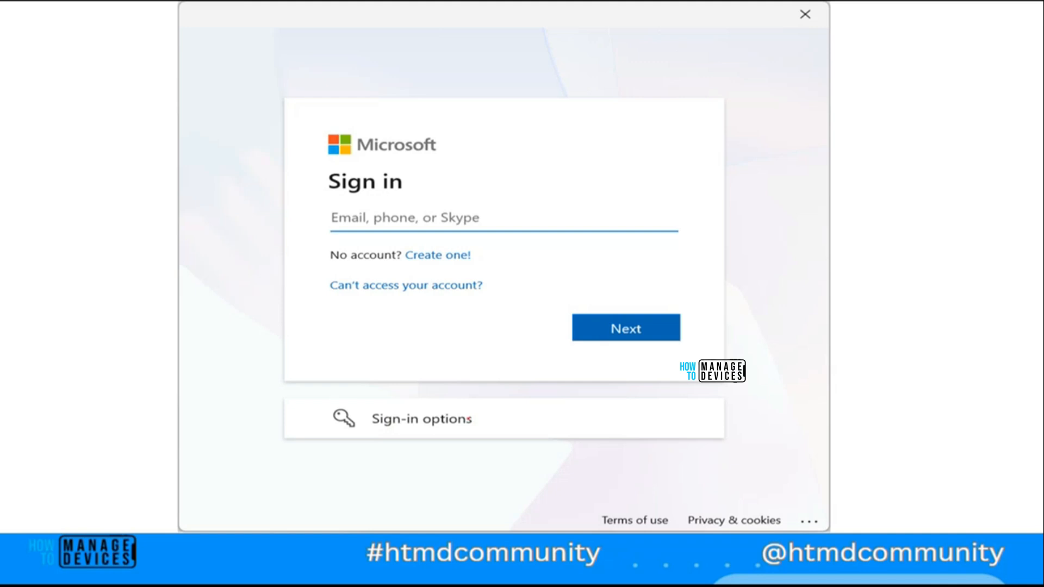
{"action": "key", "text": "Right"}
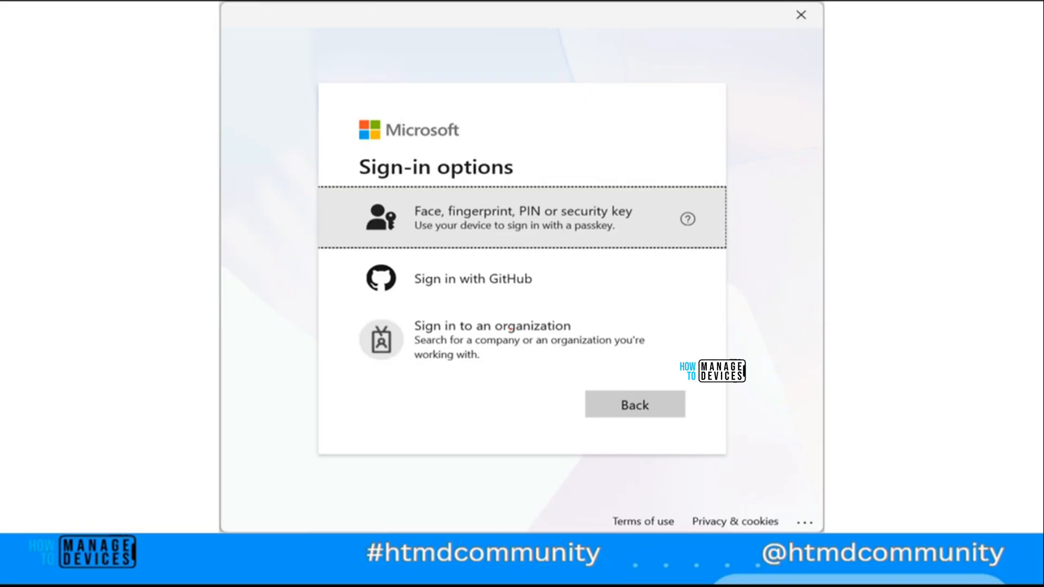
{"action": "key", "text": "Right"}
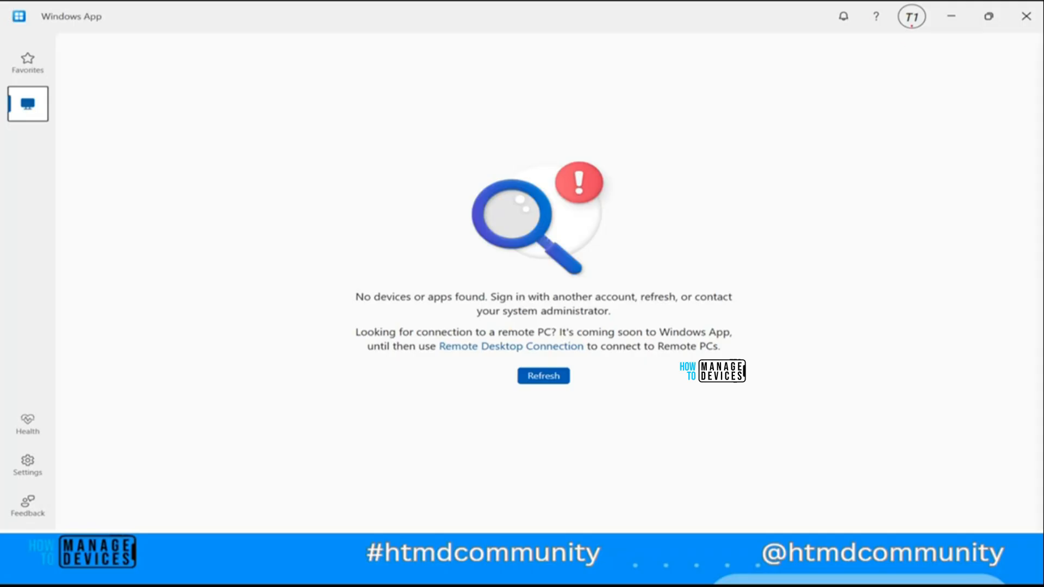
{"action": "left_click_drag", "start_coordinate": [912, 16], "coordinate": [914, 71]}
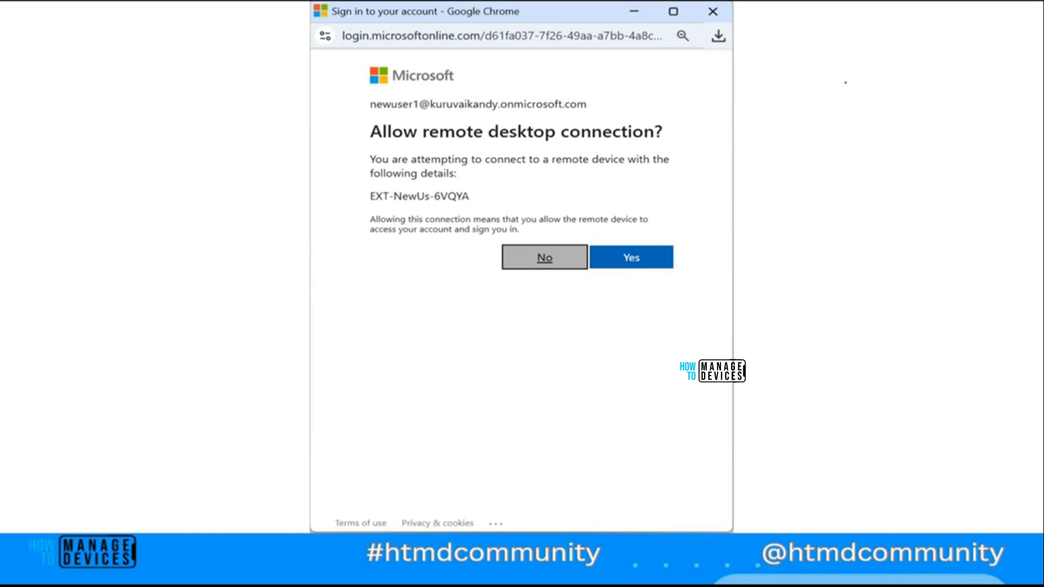
{"action": "key", "text": "Escape"}
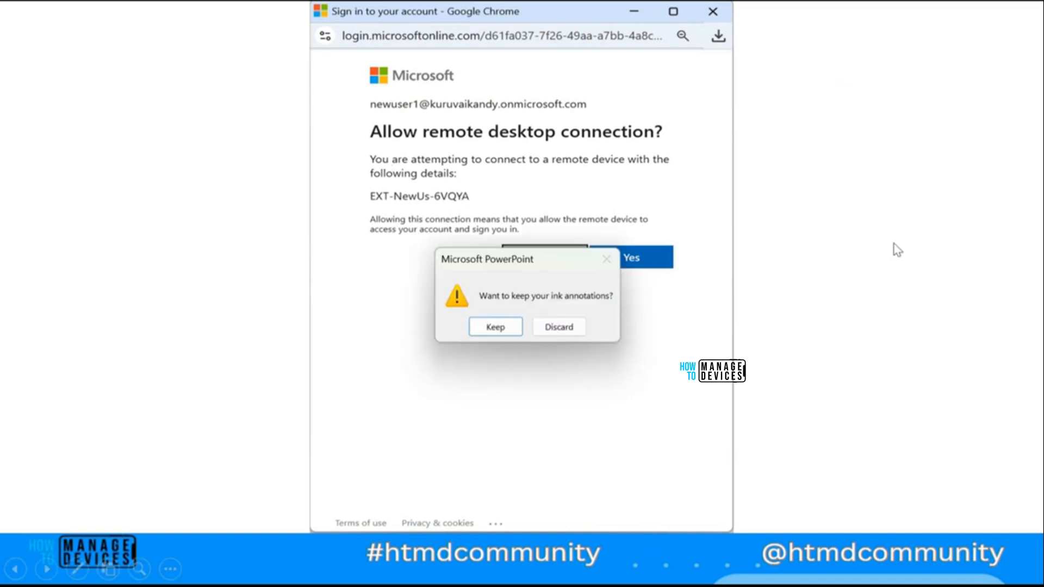
{"action": "key", "text": "alt+Tab"}
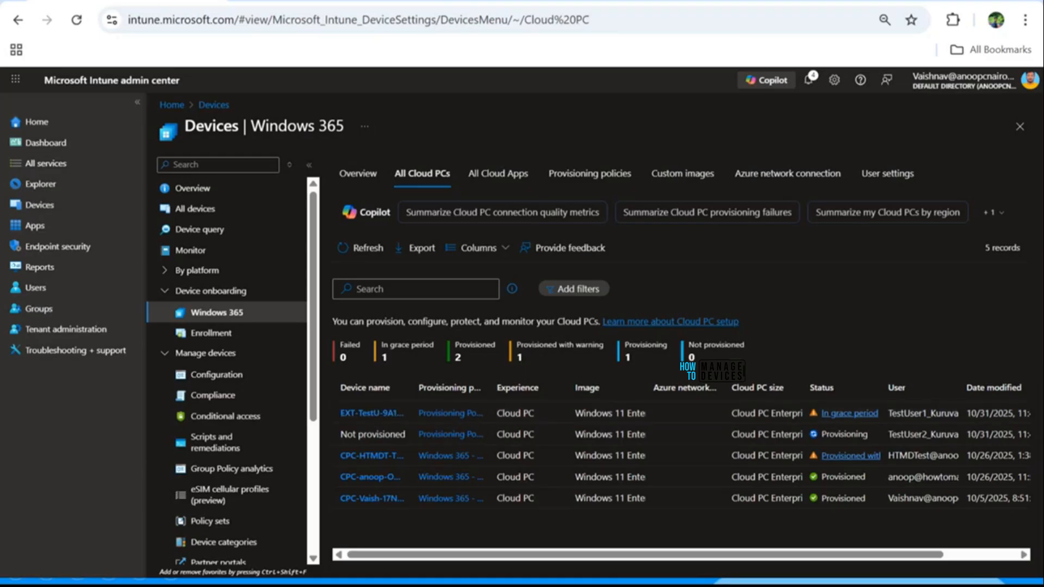
Step: Open windows.cloud.microsoft.com, the Windows App web client, in a new Chrome tab
{"action": "key", "text": "ctrl+t"}
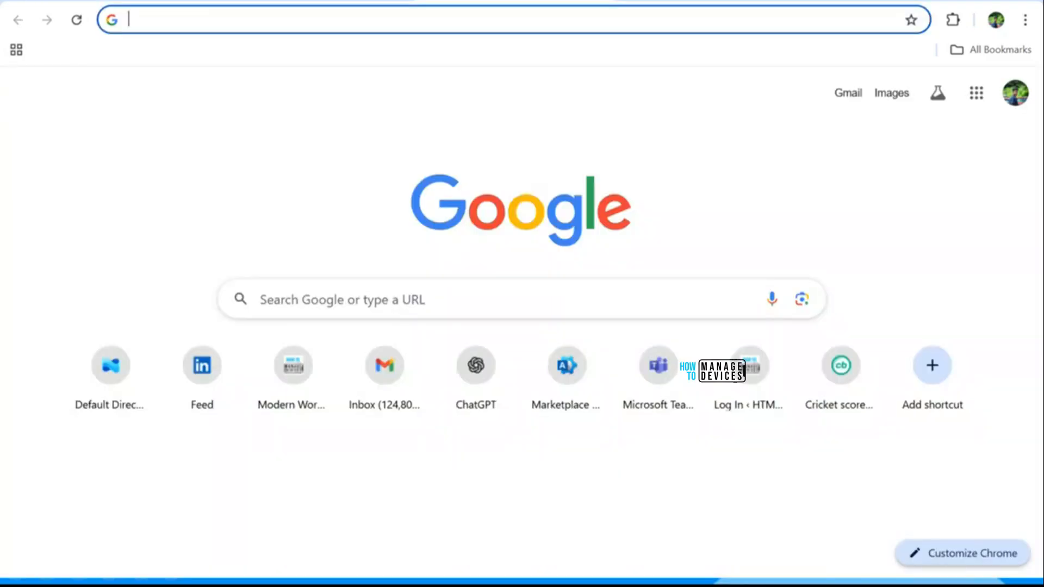
{"action": "type", "text": "windows365.microsoft.com"}
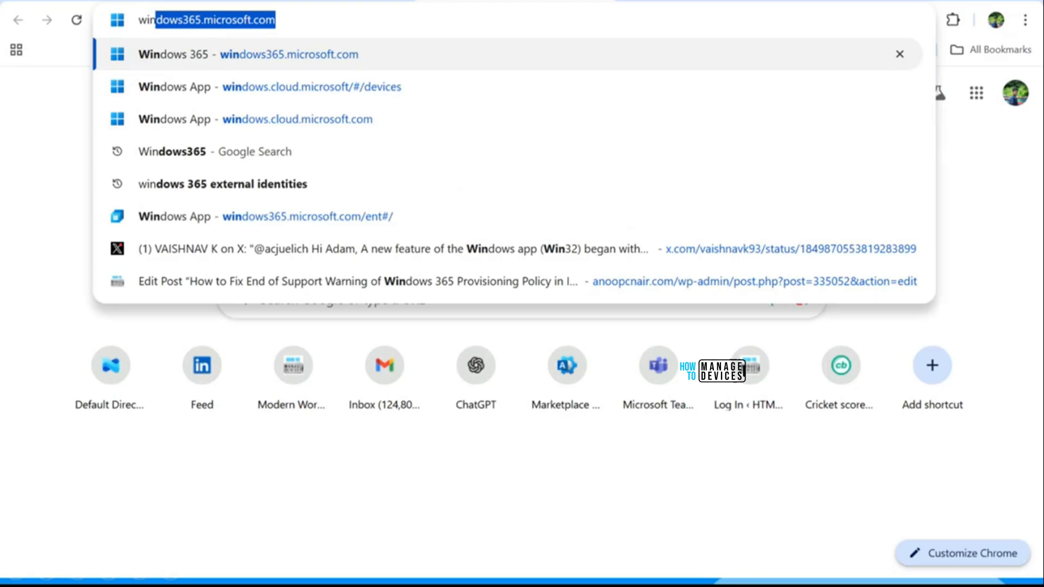
{"action": "key", "text": "Down"}
{"action": "key", "text": "Down"}
{"action": "key", "text": "Down"}
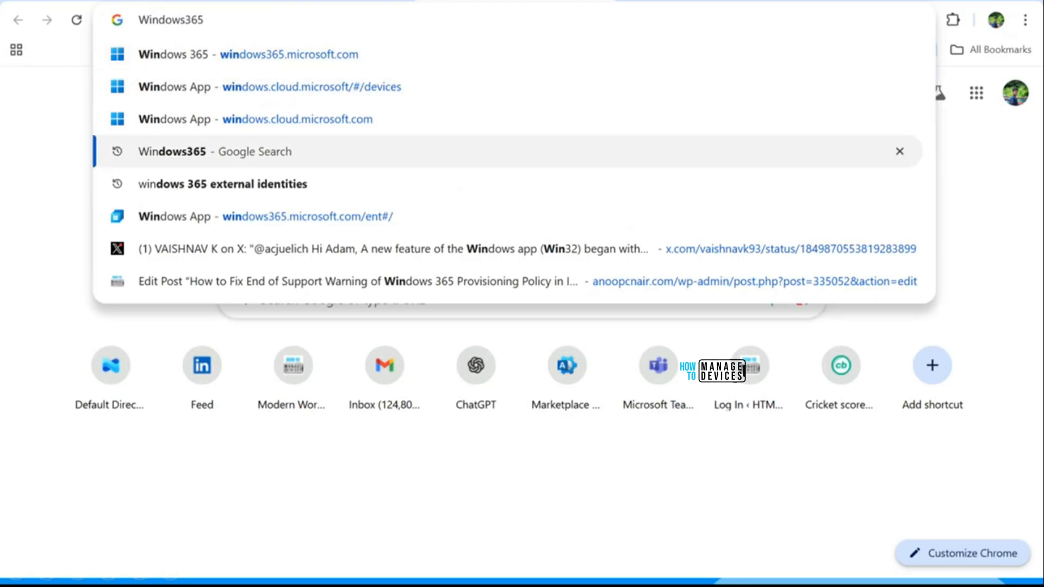
{"action": "key", "text": "Up"}
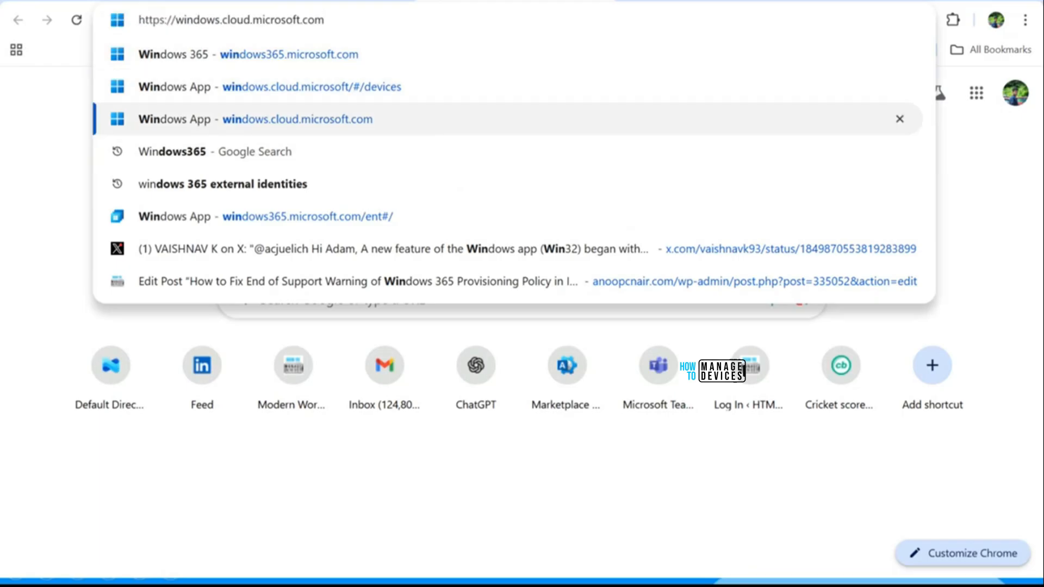
{"action": "key", "text": "Return"}
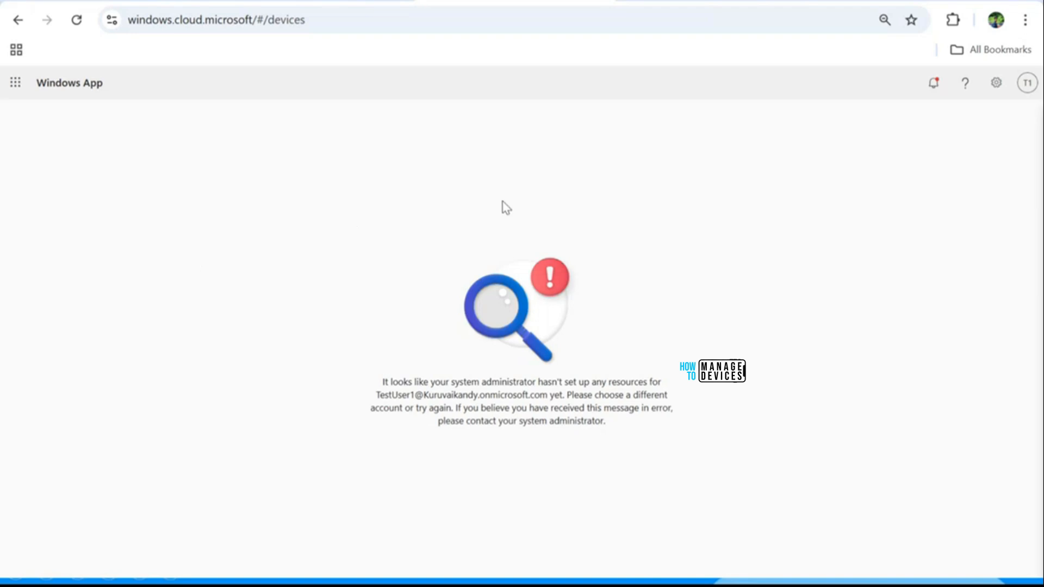
Step: Switch Test User 1 to the Default Directory organization and connect to the External Users Cloud PC
{"action": "left_click", "coordinate": [1027, 86]}
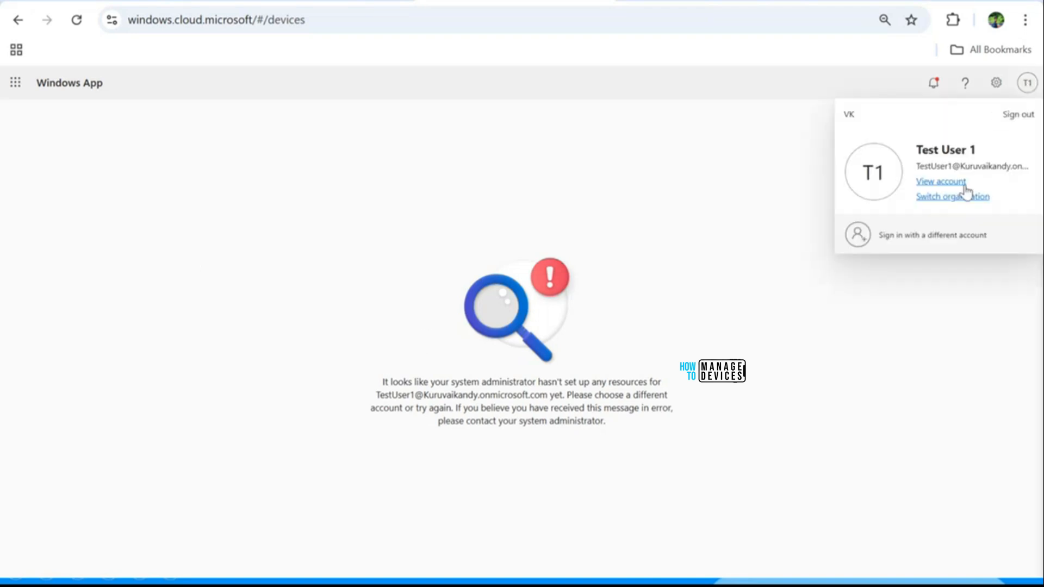
{"action": "left_click", "coordinate": [941, 200]}
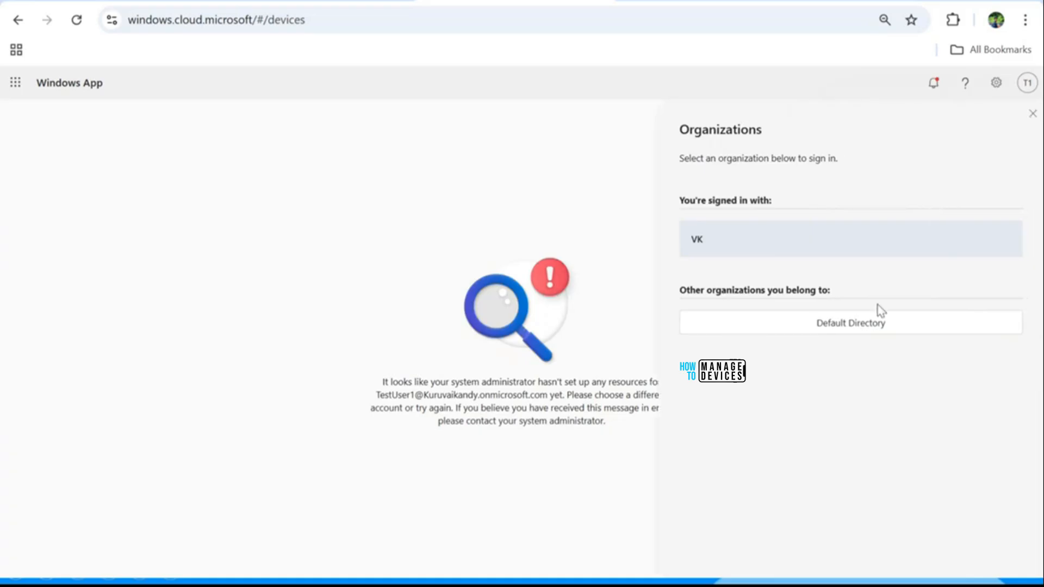
{"action": "left_click", "coordinate": [846, 326]}
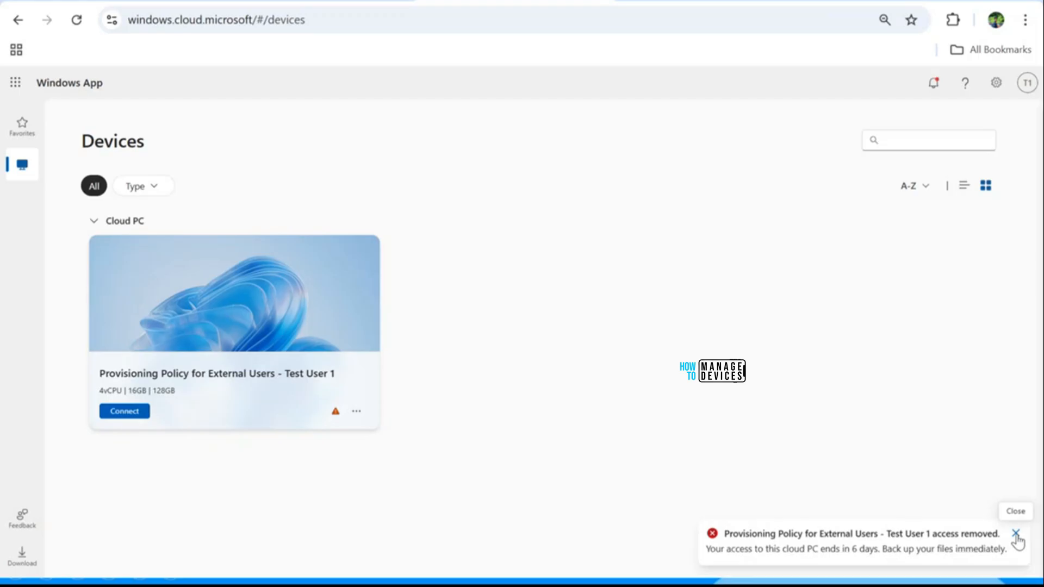
{"action": "left_click", "coordinate": [1015, 534]}
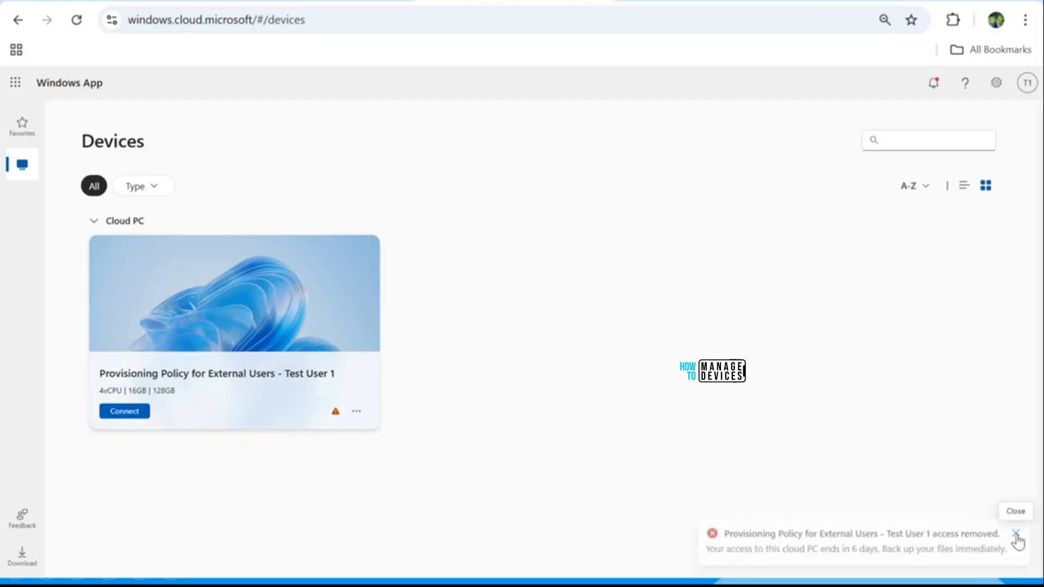
{"action": "left_click", "coordinate": [124, 413]}
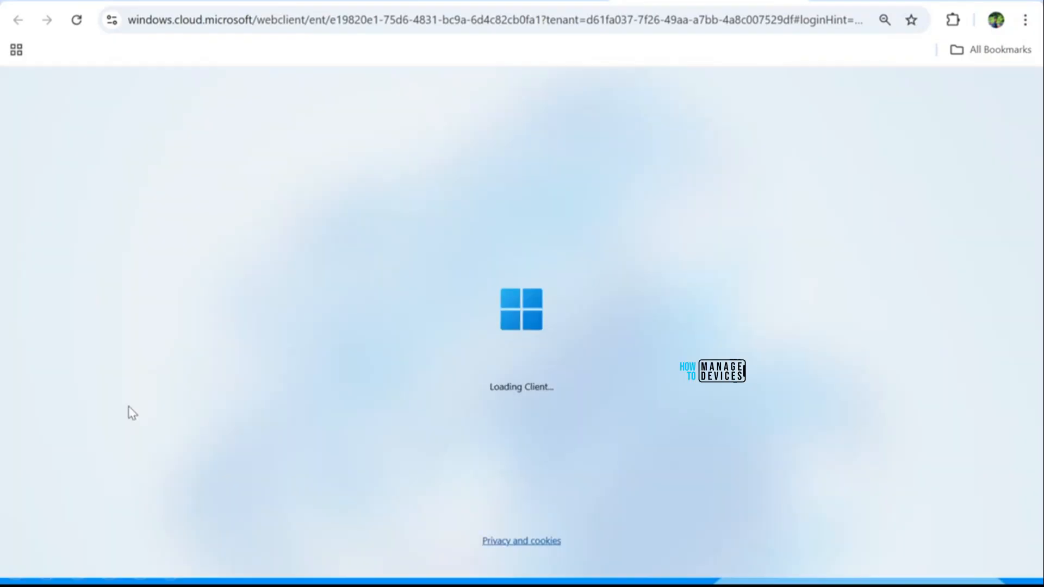
Step: Connect with the in-session settings, grant Cloud PC sign-in permission, and allow the remote desktop connection
{"action": "scroll", "coordinate": [594, 359], "scroll_direction": "down", "scroll_amount": 2}
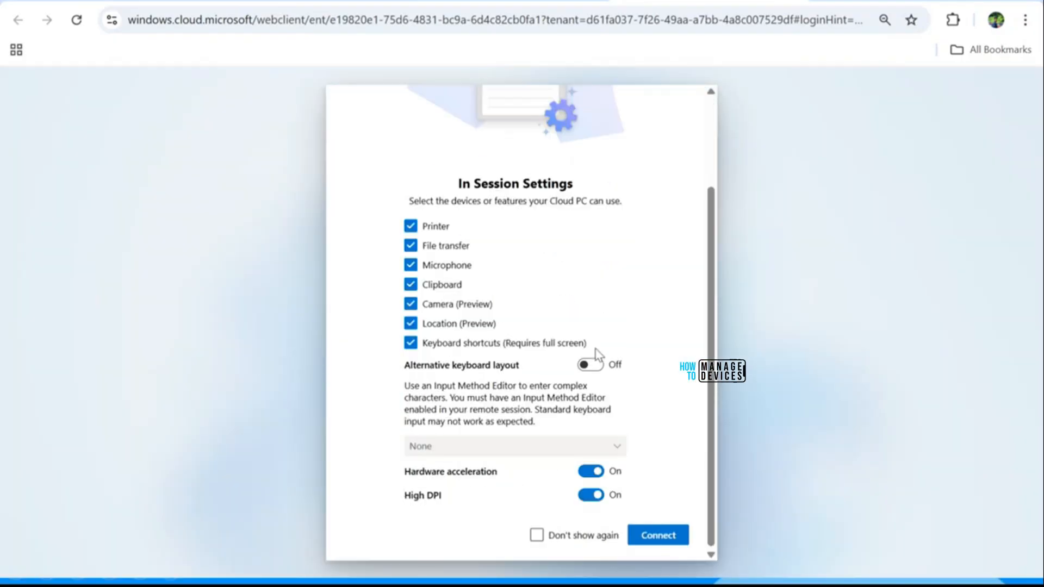
{"action": "scroll", "coordinate": [490, 315], "scroll_direction": "up", "scroll_amount": 2}
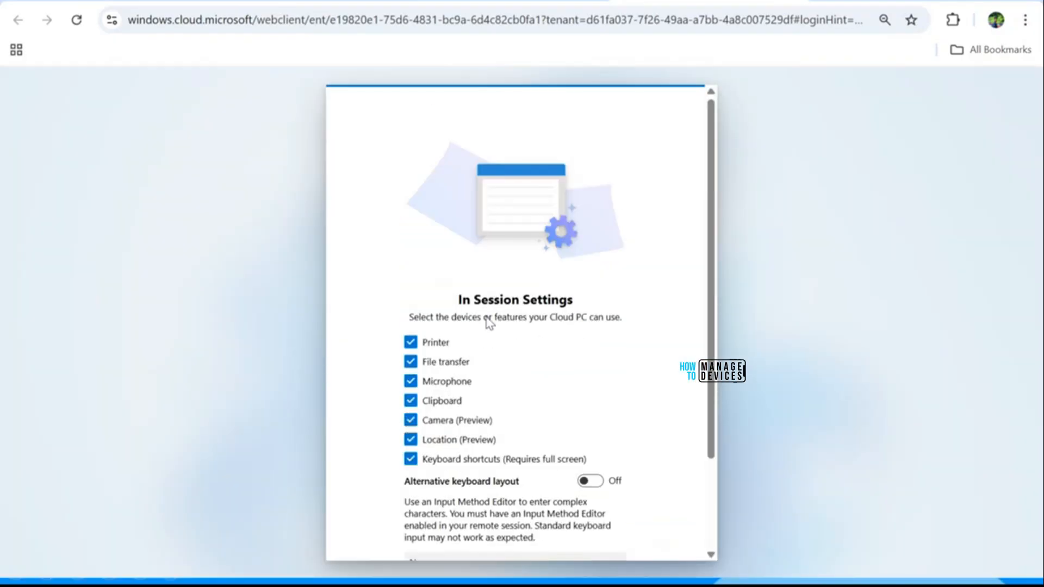
{"action": "scroll", "coordinate": [598, 435], "scroll_direction": "down", "scroll_amount": 2}
{"action": "left_click", "coordinate": [659, 532]}
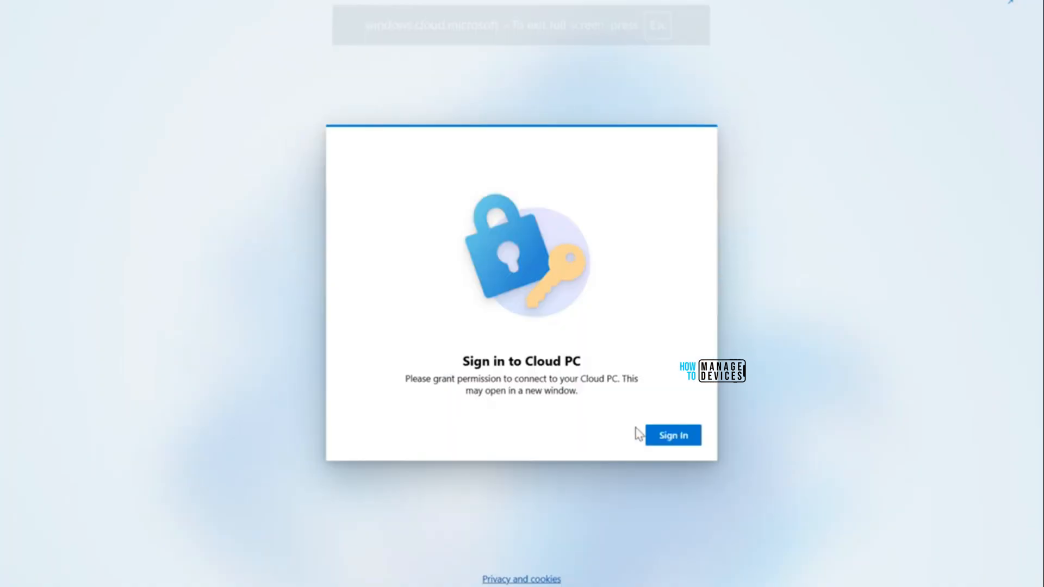
{"action": "left_click", "coordinate": [671, 437]}
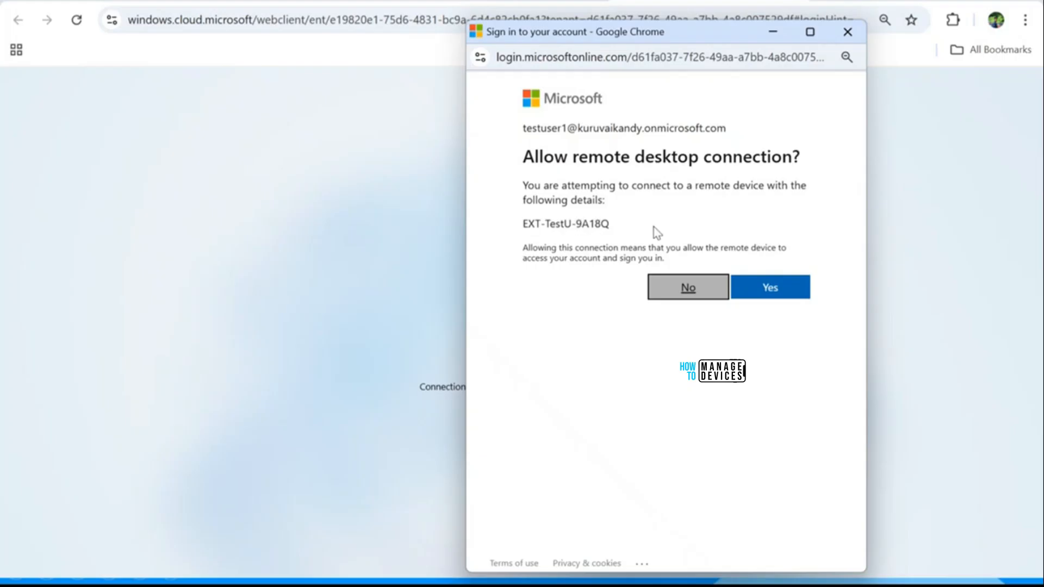
{"action": "left_click", "coordinate": [781, 288]}
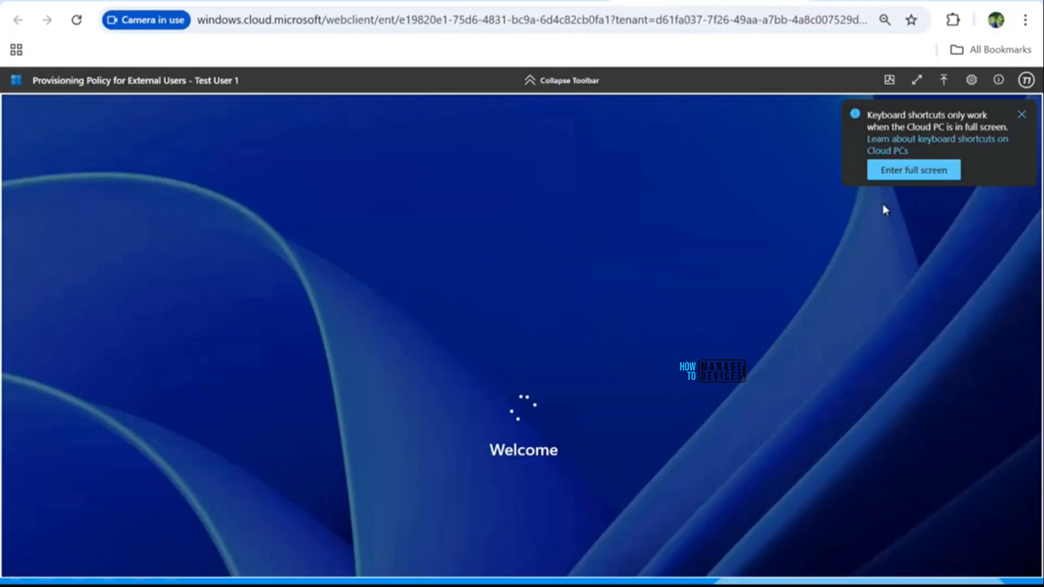
Step: Dismiss the keyboard-shortcuts tip and the location-services notice in the Cloud PC session
{"action": "left_click", "coordinate": [1021, 113]}
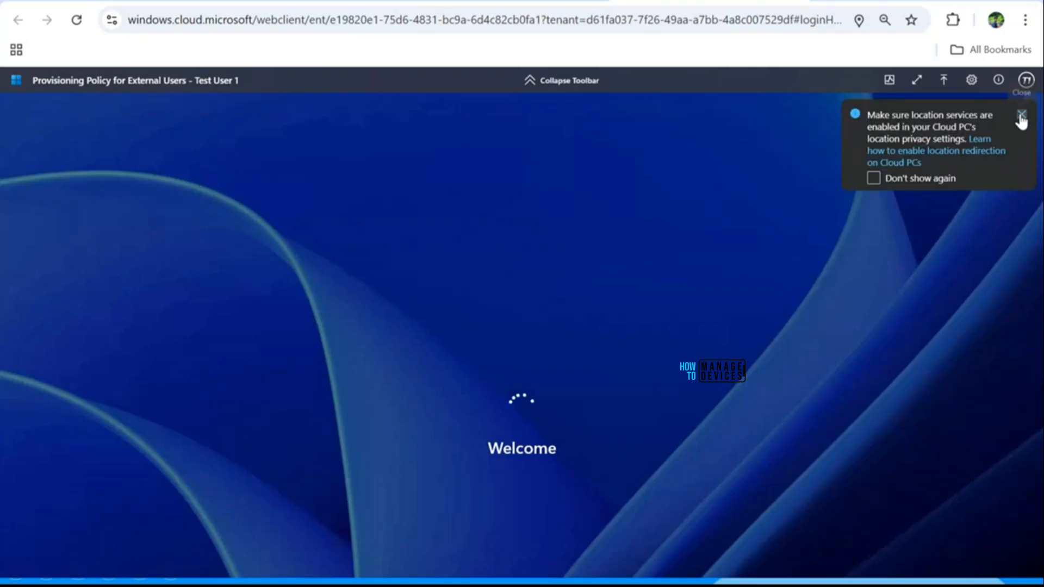
{"action": "left_click", "coordinate": [1021, 116]}
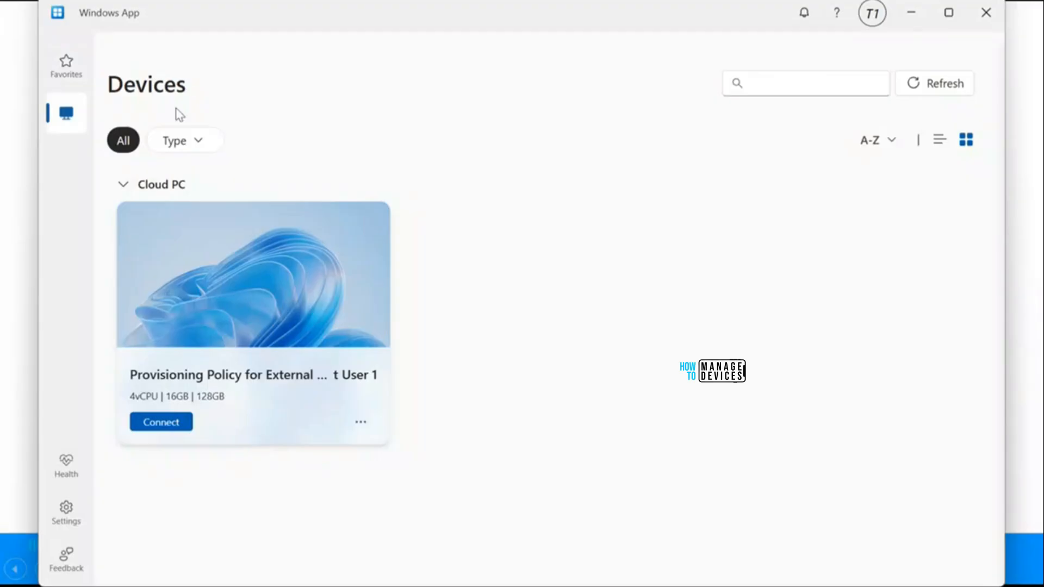
Step: Review the T1 account flyout's sign-in options, then show PowerPoint slide 10 with the registry command
{"action": "left_click", "coordinate": [873, 20]}
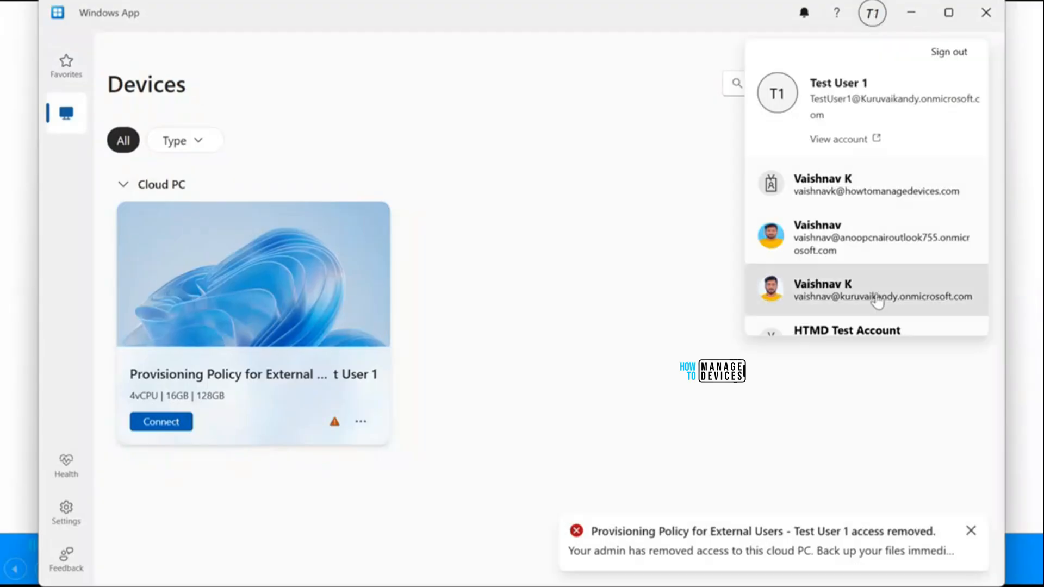
{"action": "scroll", "coordinate": [875, 299], "scroll_direction": "down", "scroll_amount": 2}
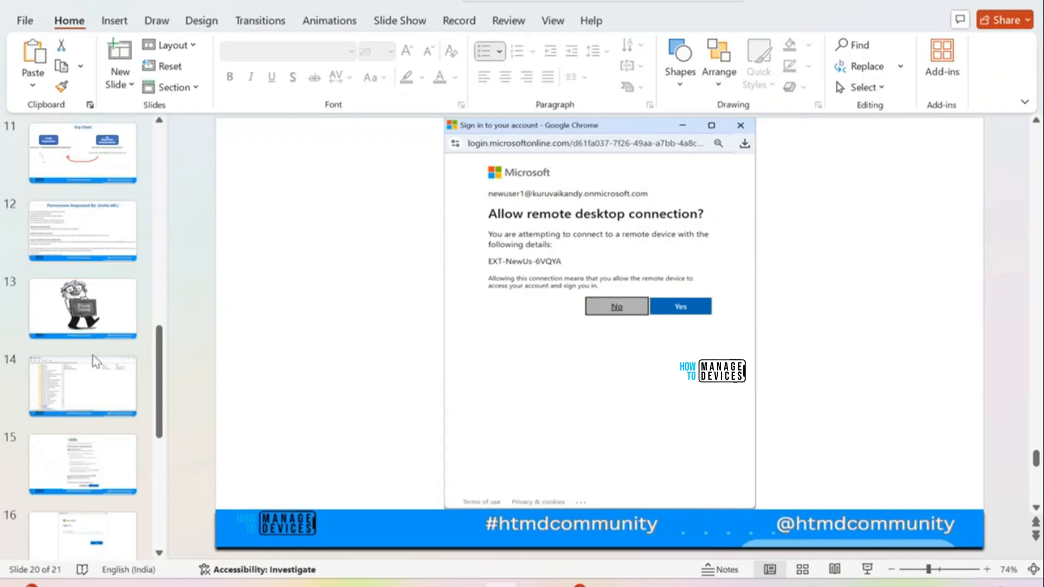
{"action": "scroll", "coordinate": [77, 354], "scroll_direction": "up", "scroll_amount": 3}
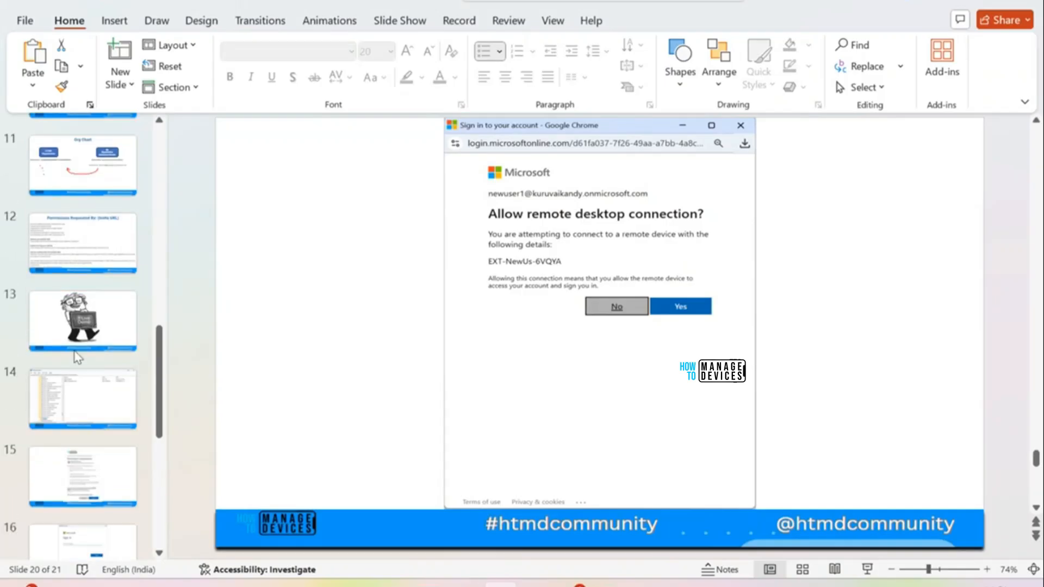
{"action": "left_click", "coordinate": [81, 294]}
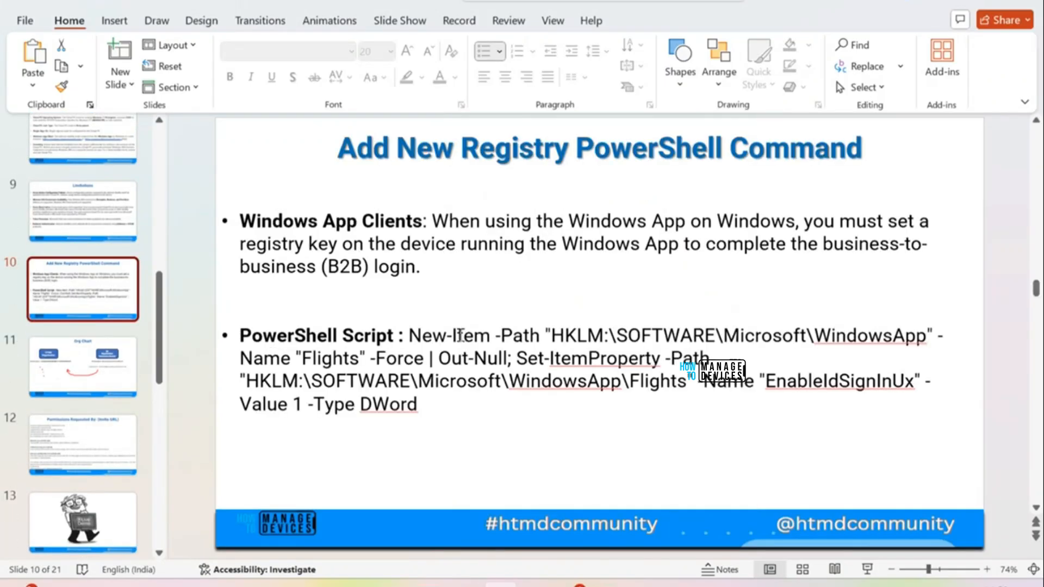
Step: Copy slide 10's command and run it in admin PowerShell to set Flights EnableIdSignInUx to 1
{"action": "left_click", "coordinate": [413, 333]}
{"action": "left_click_drag", "start_coordinate": [412, 332], "coordinate": [427, 398]}
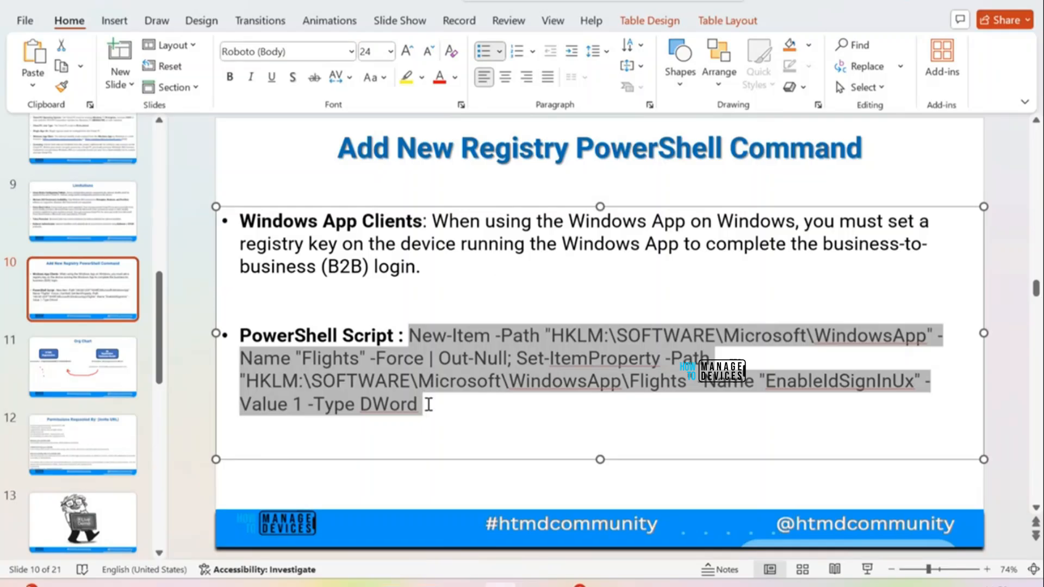
{"action": "left_click", "coordinate": [680, 586]}
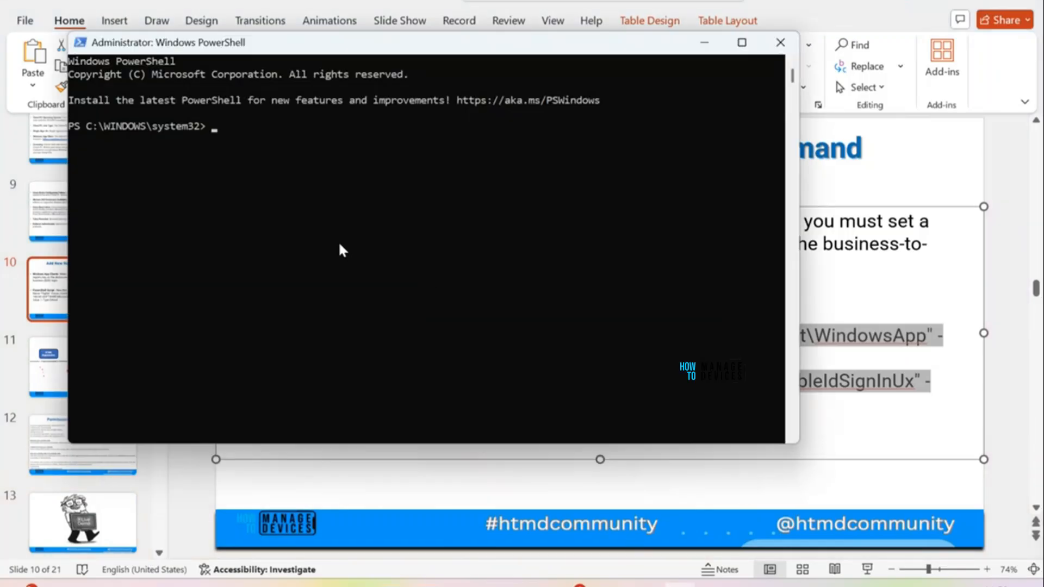
{"action": "type", "text": "New-Item -Path \"HKLM:\\SOFTWARE\\Microsoft\\WindowsApp\" -Name \"Flights\" -Force | Out-Null; Set-ItemProperty -Path \"HKLM:\\SOFTWARE\\Microsoft\\WindowsApp\\Flights\" -Name \"EnableIdSignInUx\" -Value 1 -Type DWord"}
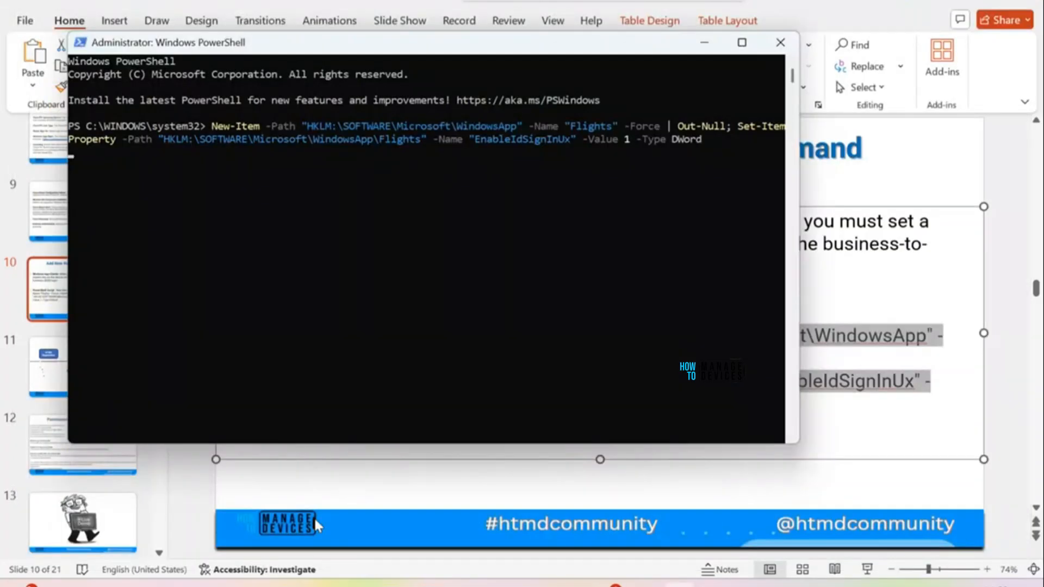
{"action": "key", "text": "Return"}
{"action": "key", "text": "Return"}
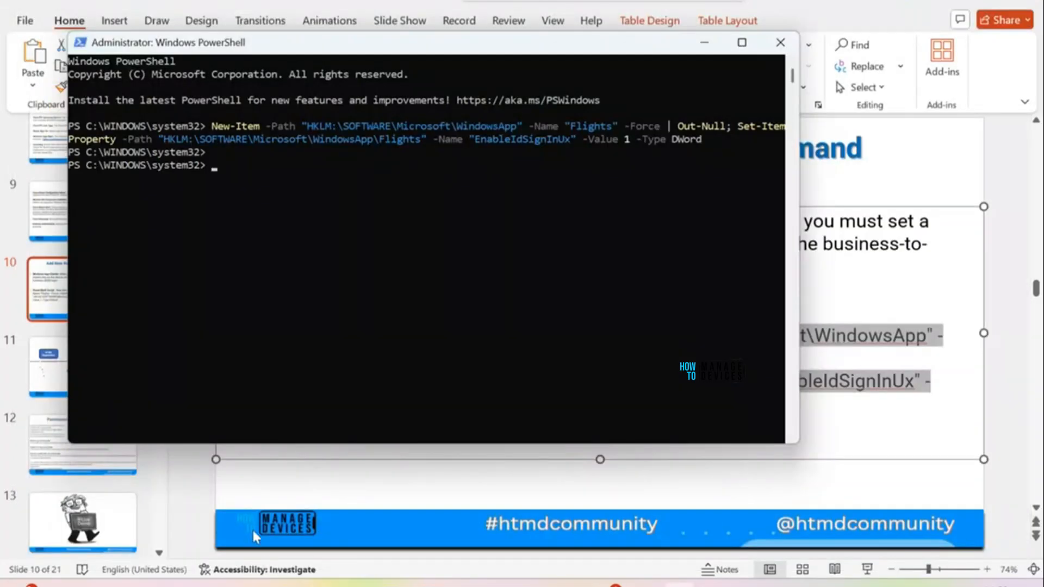
{"action": "left_click", "coordinate": [177, 584]}
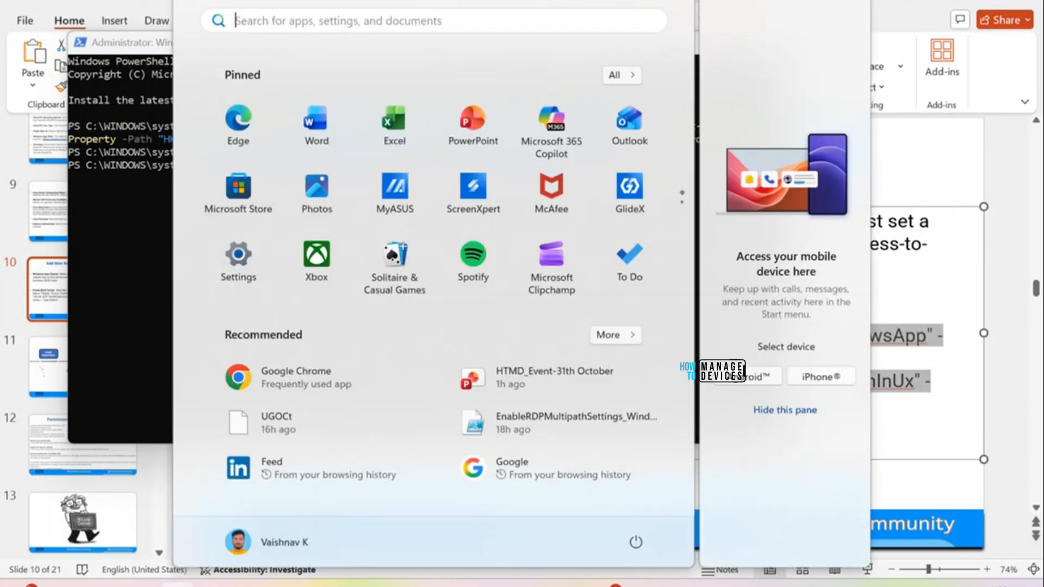
Step: Launch Registry Editor as administrator and go to the HKLM\SOFTWARE\Microsoft key
{"action": "type", "text": "re"}
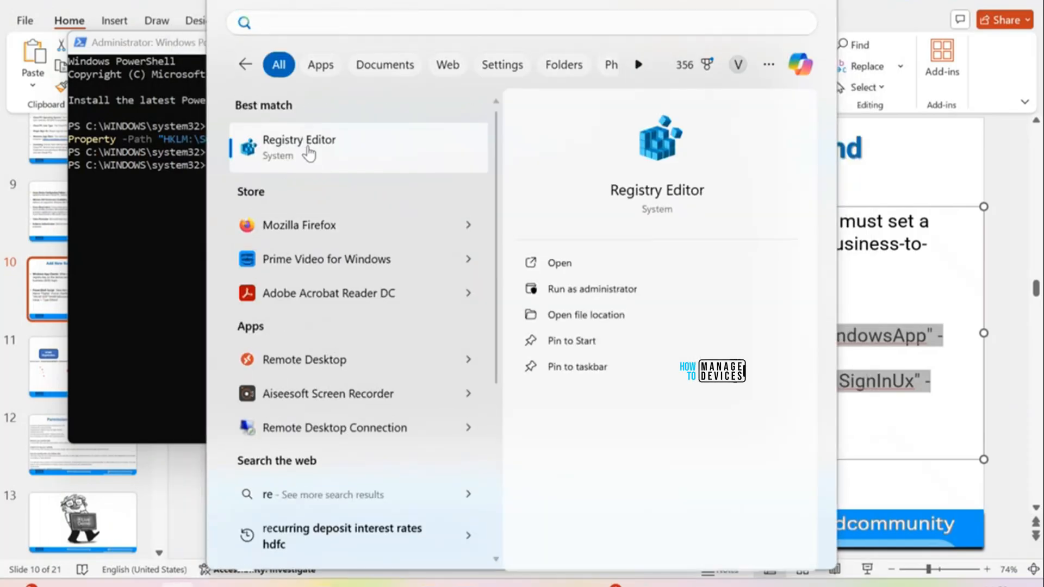
{"action": "left_click", "coordinate": [306, 148]}
{"action": "left_click", "coordinate": [468, 226]}
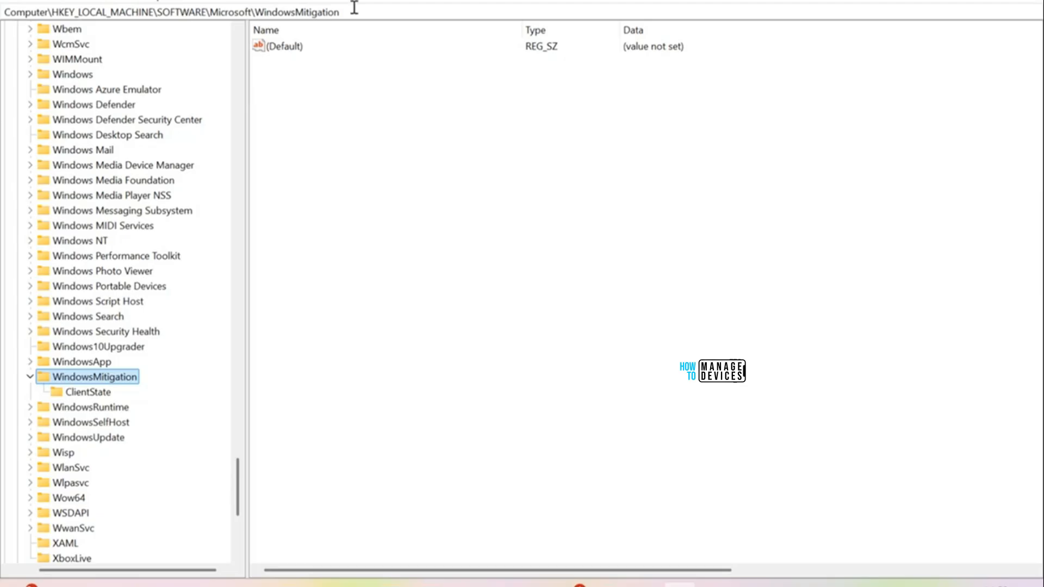
{"action": "double_click", "coordinate": [259, 11]}
{"action": "key", "text": "BackSpace"}
{"action": "key", "text": "Return"}
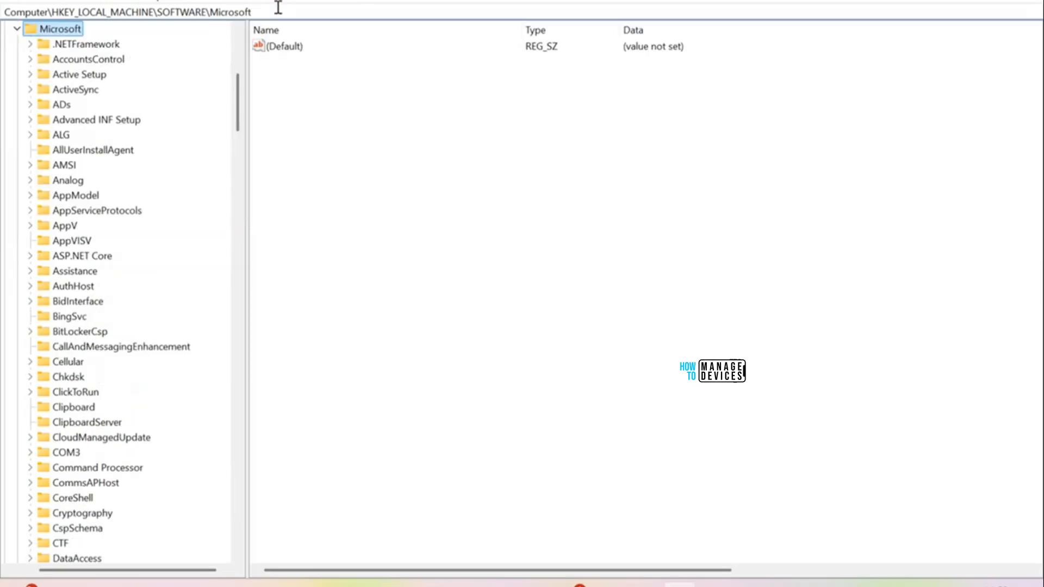
{"action": "scroll", "coordinate": [133, 359], "scroll_direction": "down", "scroll_amount": 4}
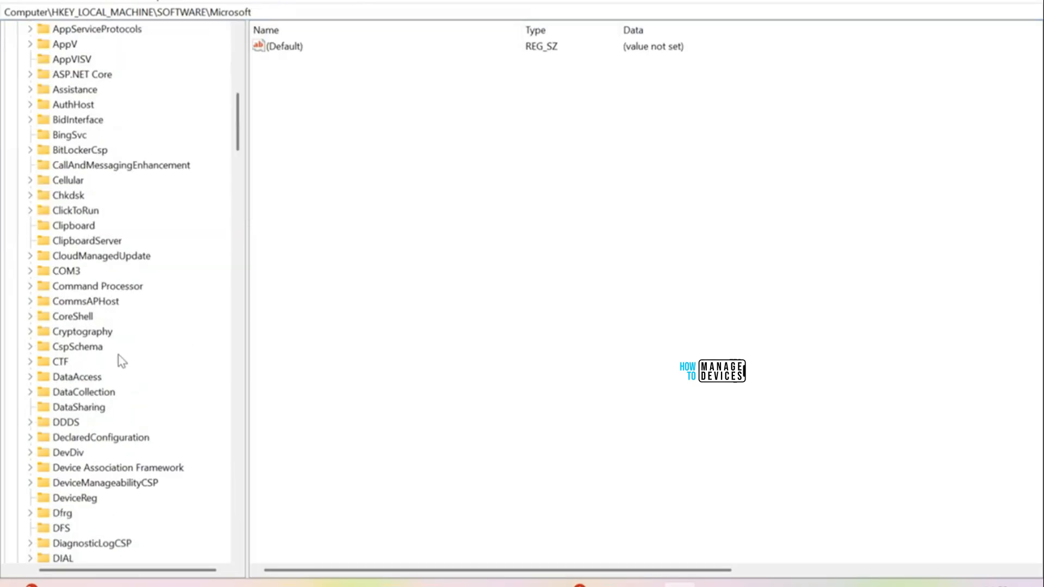
Step: Open WindowsApp\Flights and confirm EnableIdSignInUx is set to 1
{"action": "left_click", "coordinate": [90, 349]}
{"action": "key", "text": "w"}
{"action": "key", "text": "Down"}
{"action": "key", "text": "Down"}
{"action": "key", "text": "Down"}
{"action": "key", "text": "Down"}
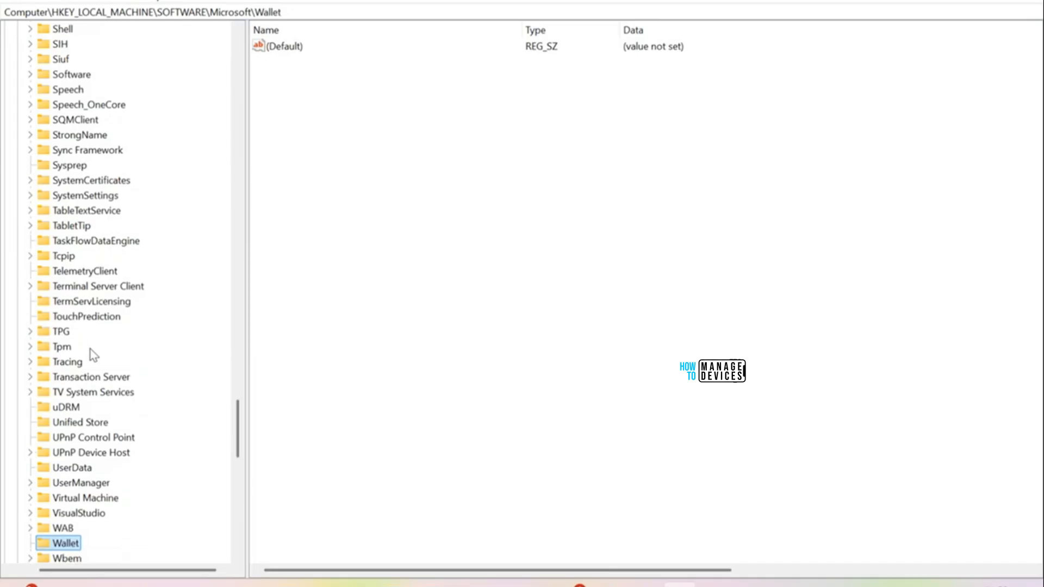
{"action": "key", "text": "Down"}
{"action": "key", "text": "Down"}
{"action": "key", "text": "Down"}
{"action": "key", "text": "Down"}
{"action": "key", "text": "Down"}
{"action": "key", "text": "Down"}
{"action": "key", "text": "Down"}
{"action": "key", "text": "Down"}
{"action": "key", "text": "Down"}
{"action": "key", "text": "Down"}
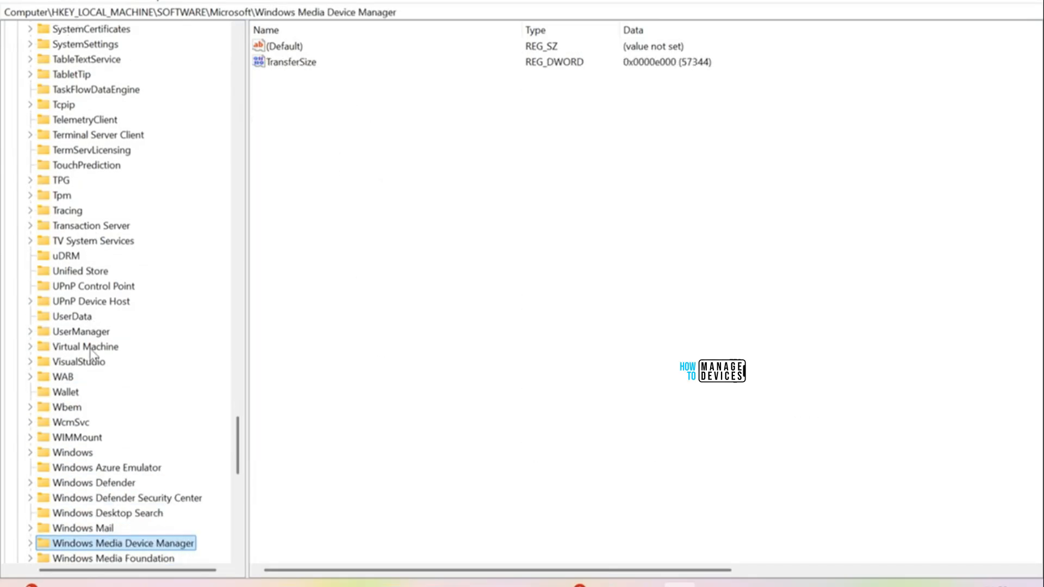
{"action": "key", "text": "Down"}
{"action": "key", "text": "Down"}
{"action": "key", "text": "Down"}
{"action": "key", "text": "Down"}
{"action": "key", "text": "Down"}
{"action": "key", "text": "Down"}
{"action": "key", "text": "Down"}
{"action": "key", "text": "Down"}
{"action": "key", "text": "Down"}
{"action": "key", "text": "Down"}
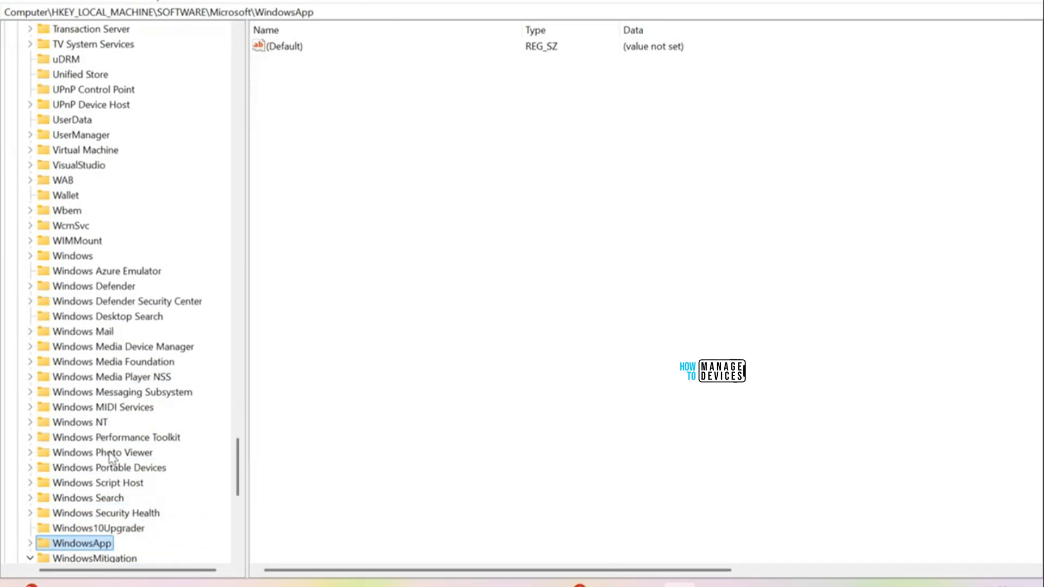
{"action": "left_click", "coordinate": [31, 544]}
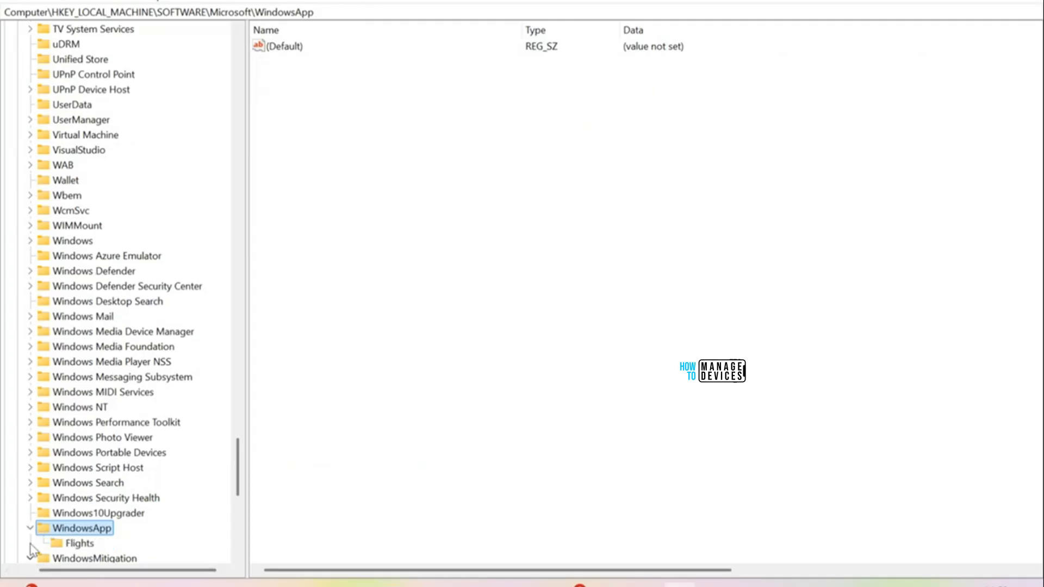
{"action": "left_click", "coordinate": [73, 545]}
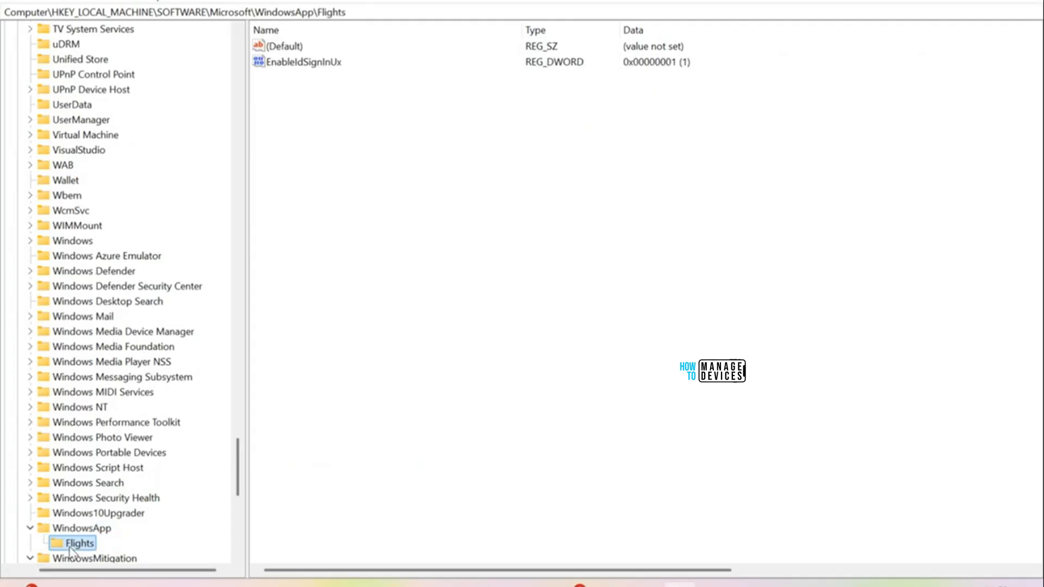
{"action": "left_click", "coordinate": [328, 64]}
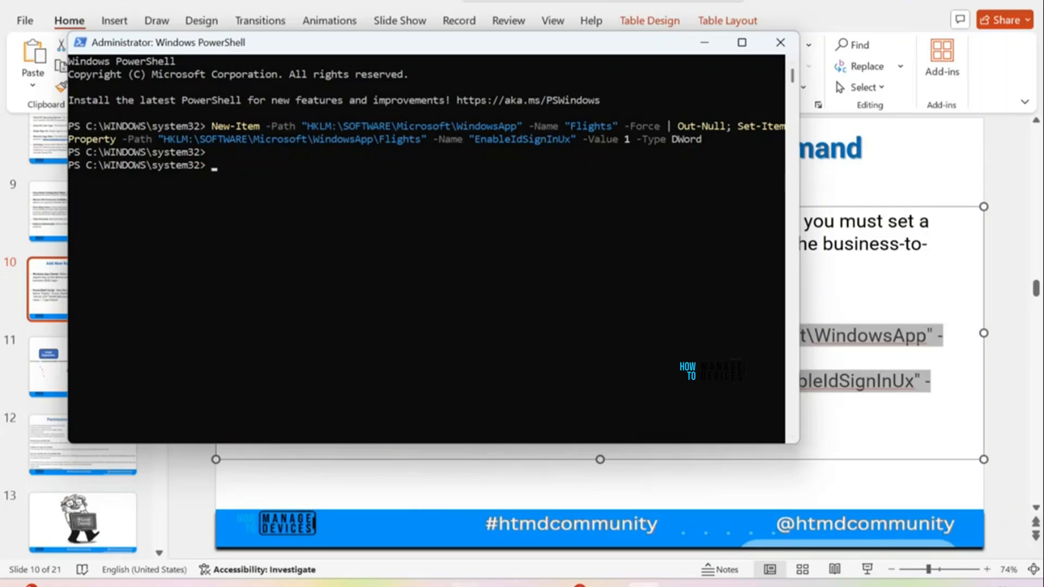
Step: Bring the Windows App window forward and close it
{"action": "left_click", "coordinate": [466, 549]}
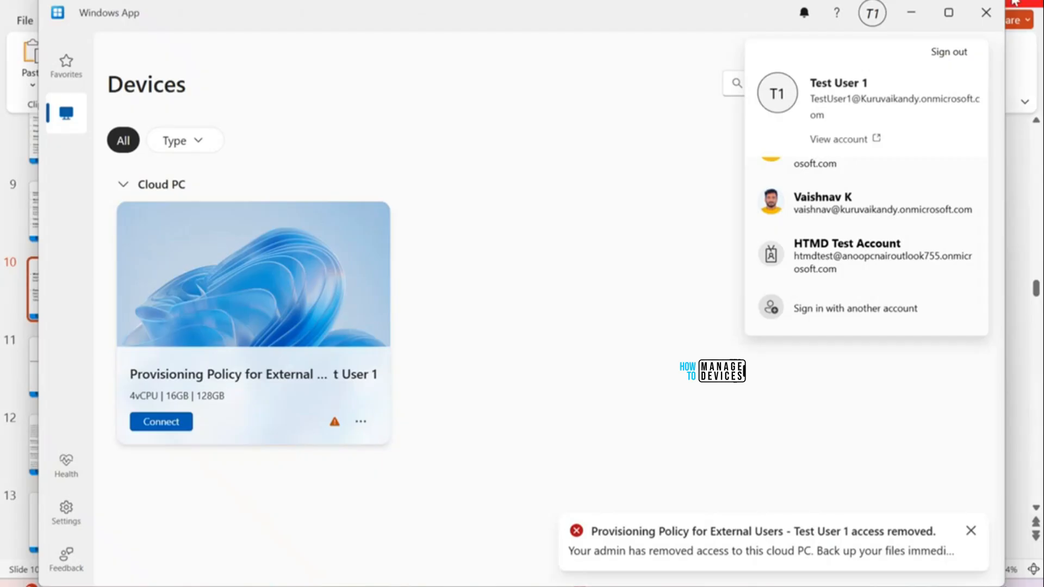
{"action": "left_click", "coordinate": [984, 24]}
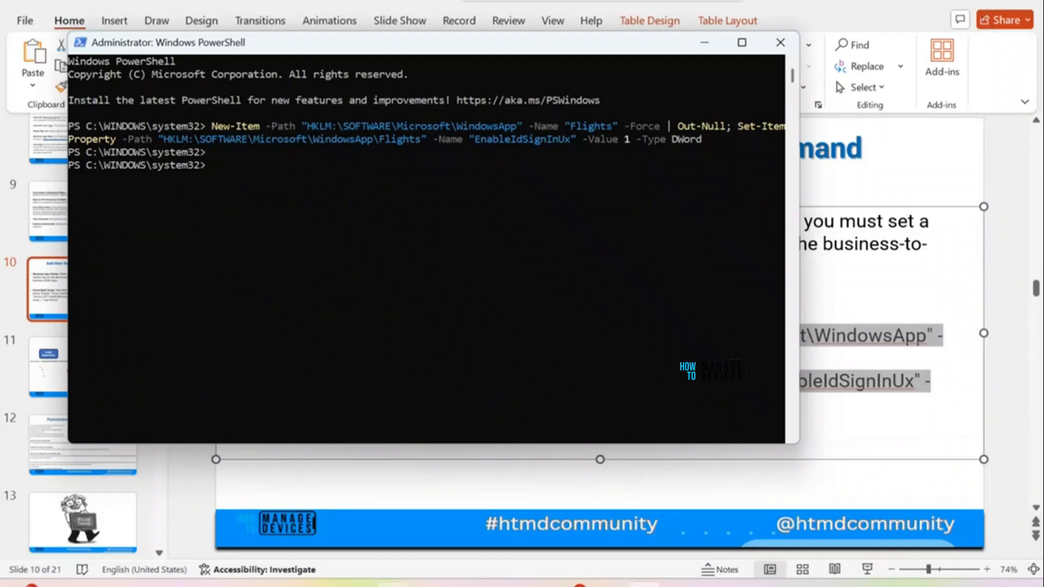
{"action": "left_click", "coordinate": [429, 584]}
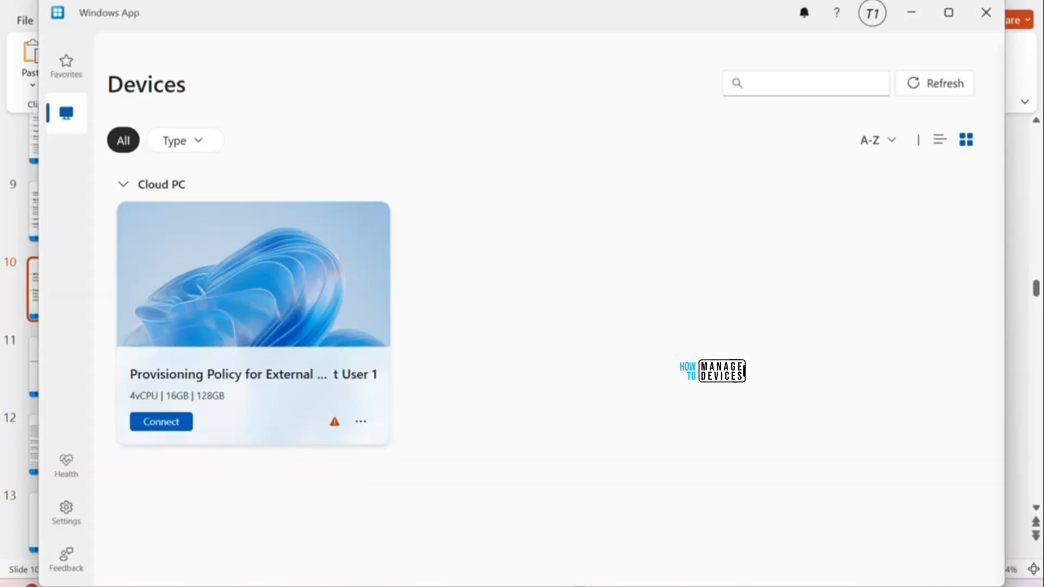
Step: Check the signed-in T1 account and its directories in the Windows App account flyout
{"action": "left_click", "coordinate": [874, 22]}
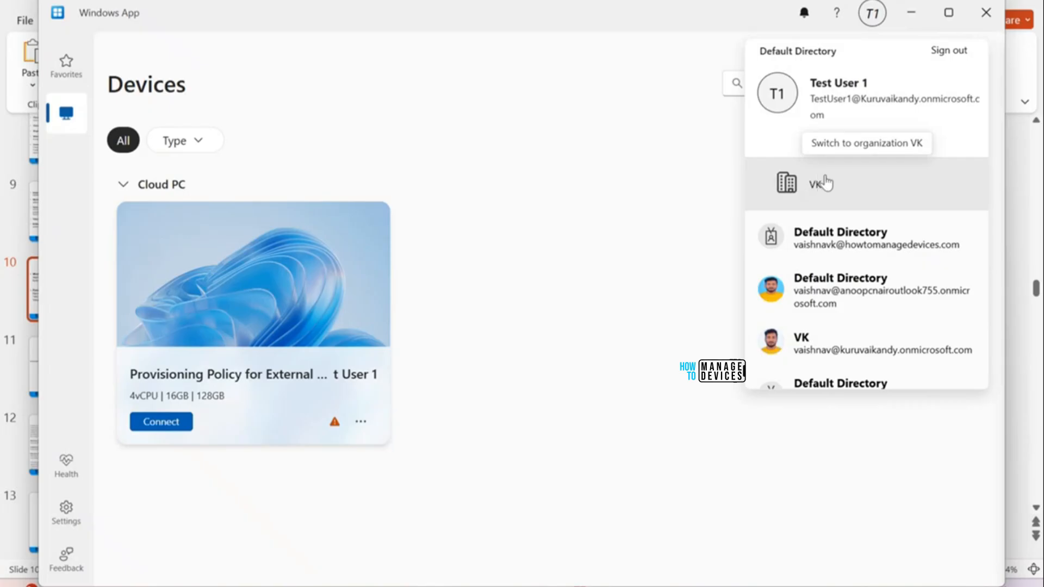
{"action": "scroll", "coordinate": [886, 283], "scroll_direction": "down", "scroll_amount": 2}
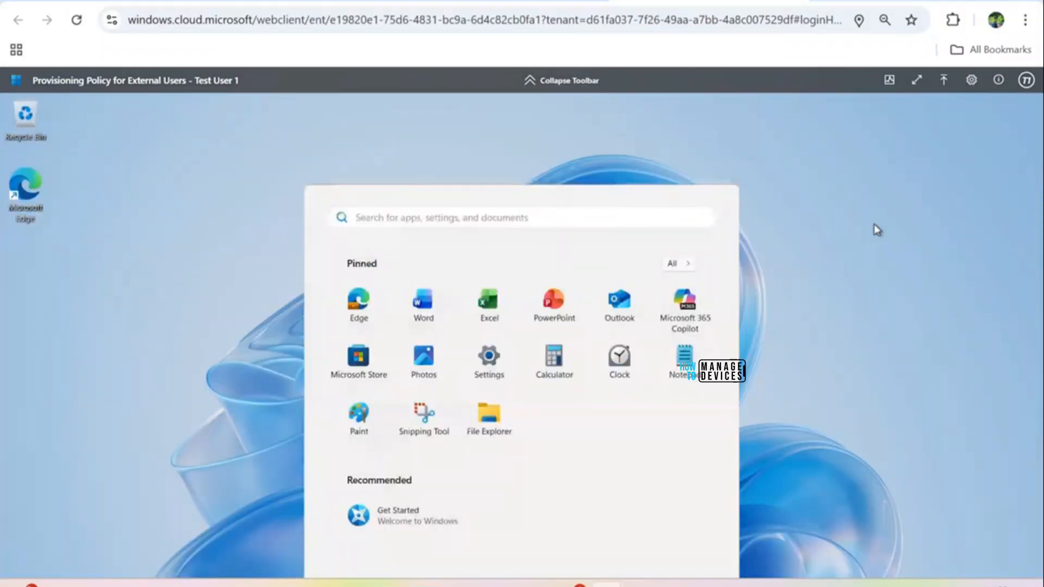
Step: Put the Cloud PC session in full screen and bring up Command Prompt
{"action": "left_click", "coordinate": [852, 245]}
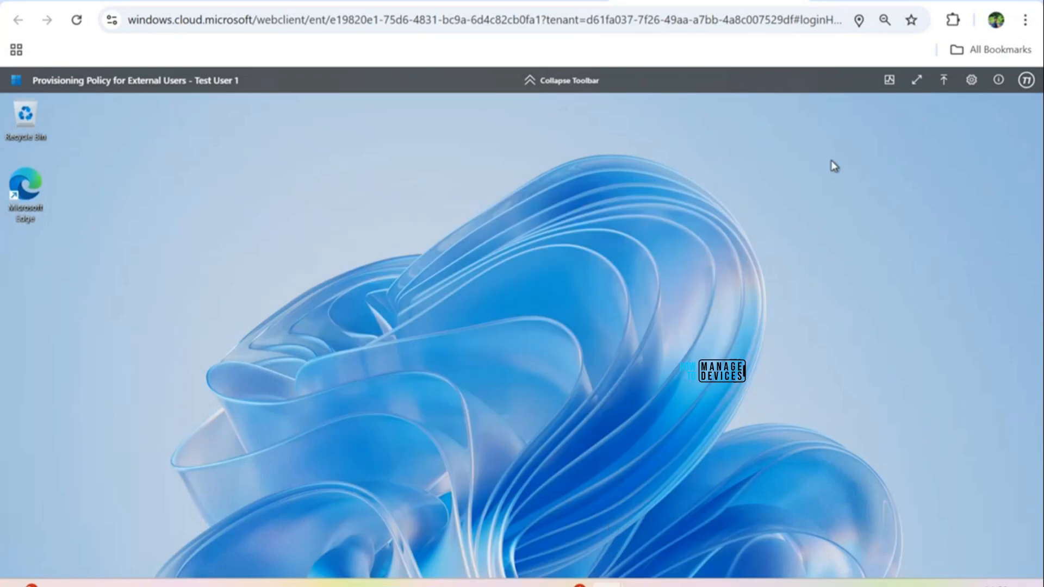
{"action": "left_click", "coordinate": [918, 81]}
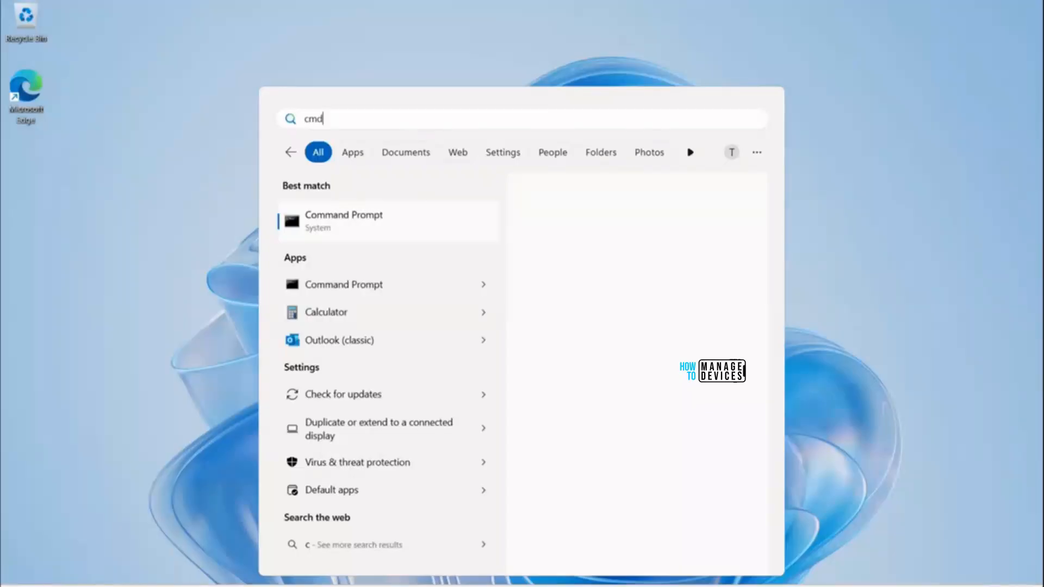
{"action": "key", "text": "Escape"}
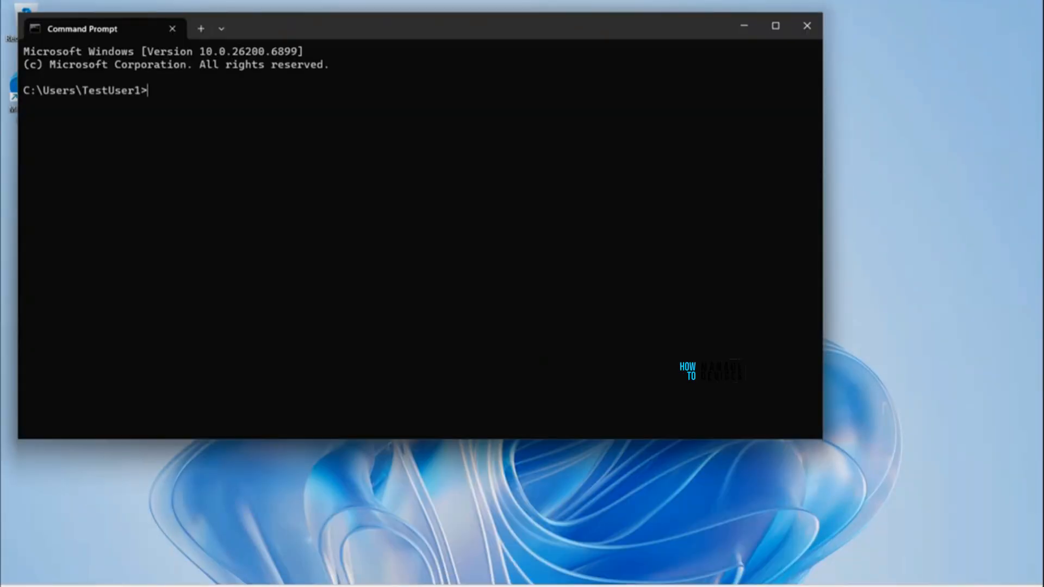
Step: Run hostname to confirm the Cloud PC is EXT-TestU-9A18Q, then minimize Command Prompt
{"action": "type", "text": "ostanme"}
{"action": "key", "text": "Return"}
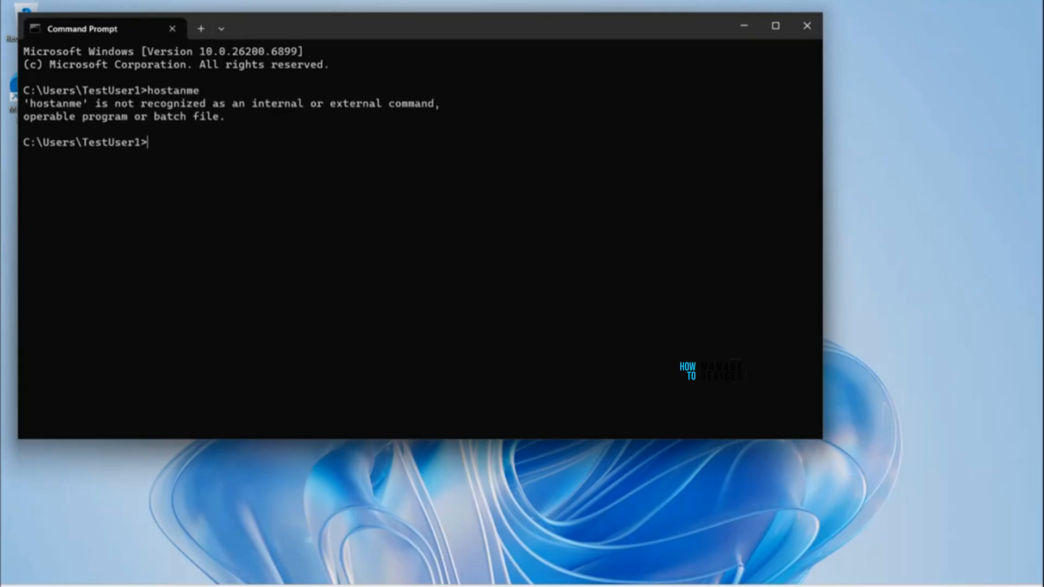
{"action": "type", "text": "hostname"}
{"action": "key", "text": "Return"}
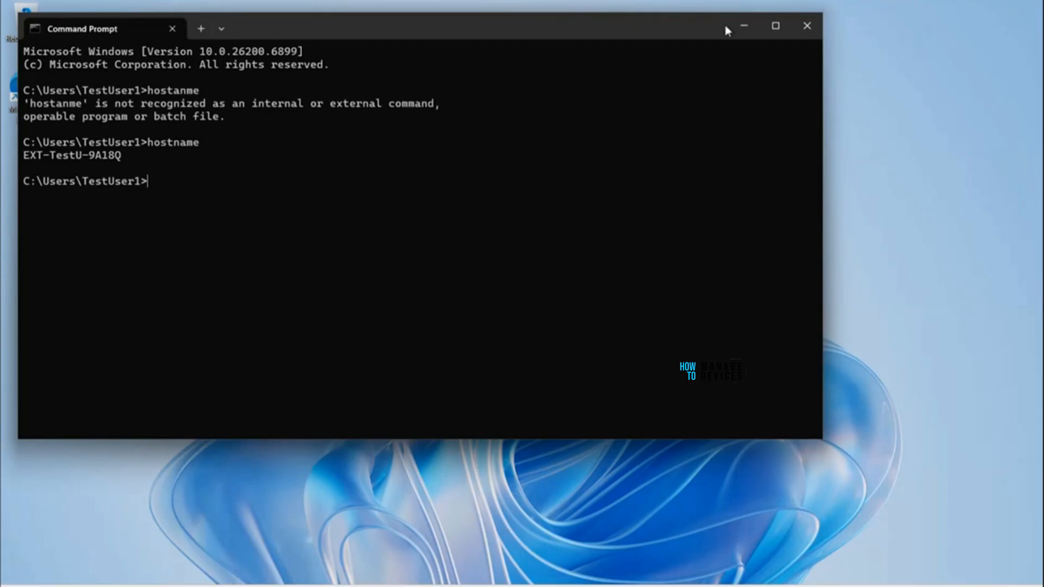
{"action": "left_click", "coordinate": [745, 25]}
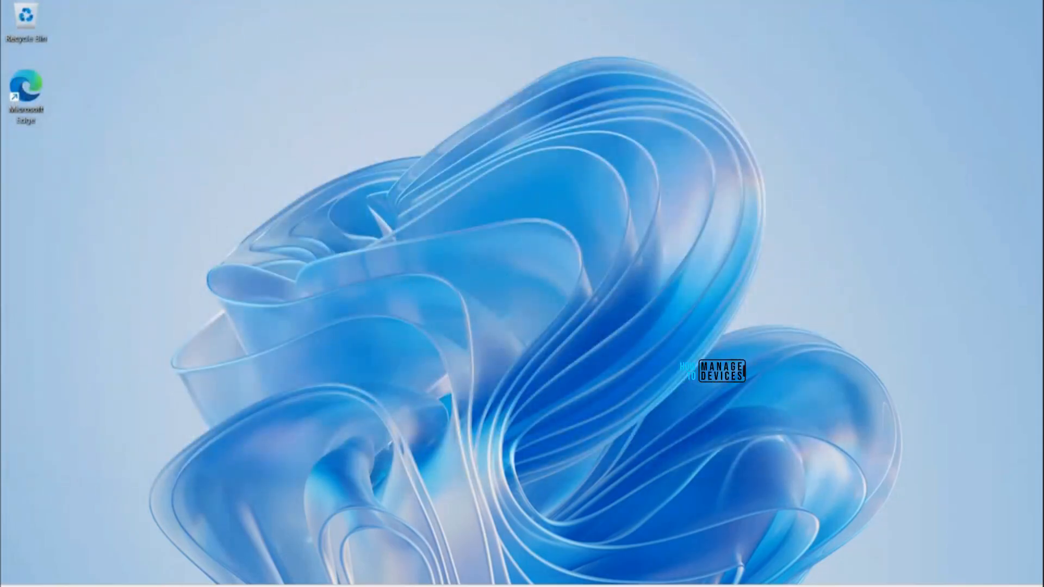
{"action": "left_click", "coordinate": [356, 586]}
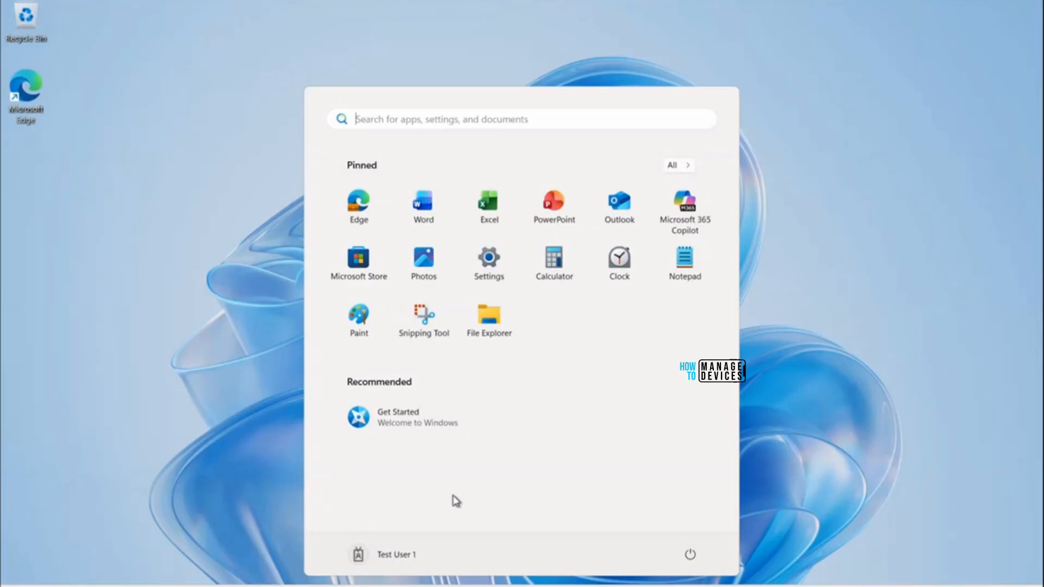
Step: Launch Command Prompt and run dsregcmd /status, correcting the typo in the switch
{"action": "type", "text": "cmd"}
{"action": "left_click", "coordinate": [361, 223]}
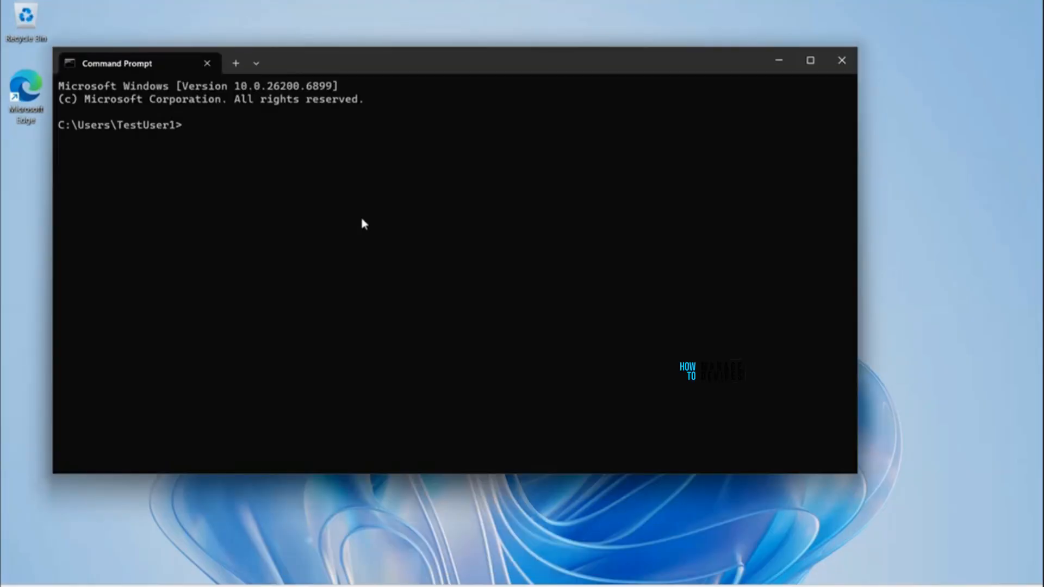
{"action": "type", "text": "dsregcmd /ststus"}
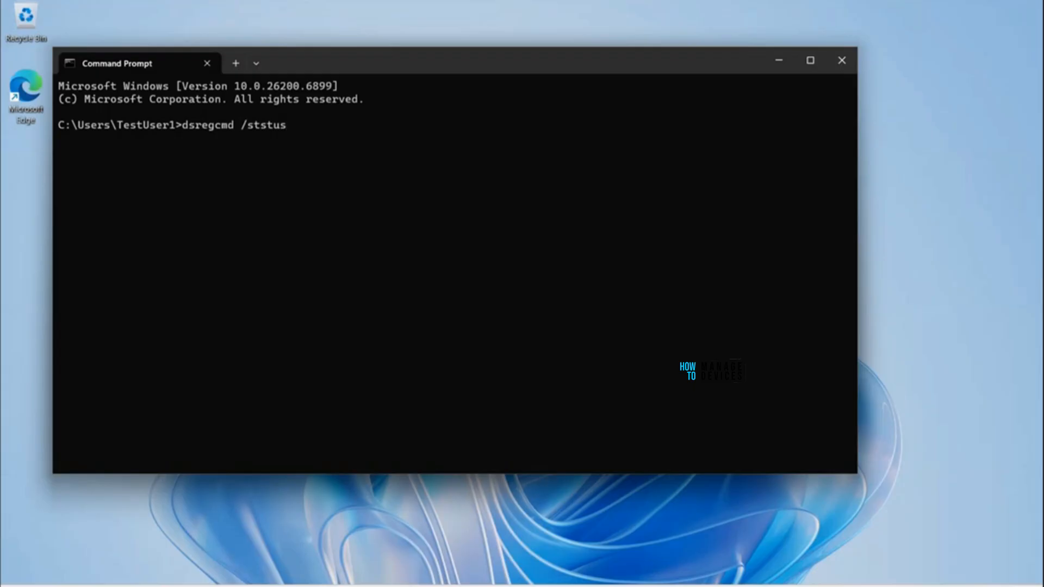
{"action": "key", "text": "BackSpace"}
{"action": "key", "text": "BackSpace"}
{"action": "key", "text": "BackSpace"}
{"action": "key", "text": "BackSpace"}
{"action": "key", "text": "BackSpace"}
{"action": "type", "text": "t"}
{"action": "key", "text": "BackSpace"}
{"action": "type", "text": "tatus"}
{"action": "key", "text": "Return"}
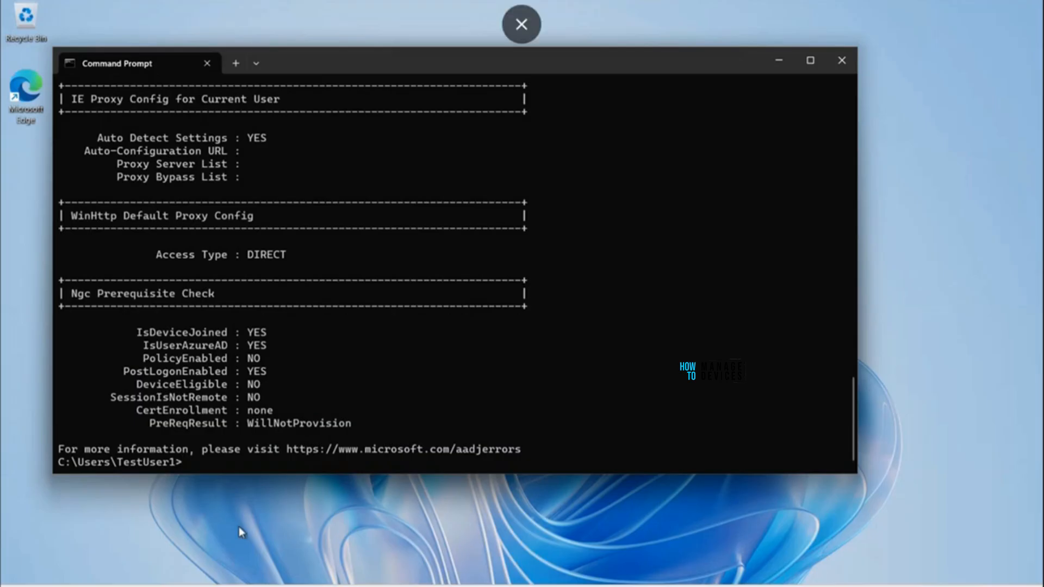
Step: Review the maximized dsregcmd output, highlight the TenantId and signed-in account, then minimize it
{"action": "scroll", "coordinate": [269, 326], "scroll_direction": "up", "scroll_amount": 5}
{"action": "scroll", "coordinate": [266, 308], "scroll_direction": "up", "scroll_amount": 15}
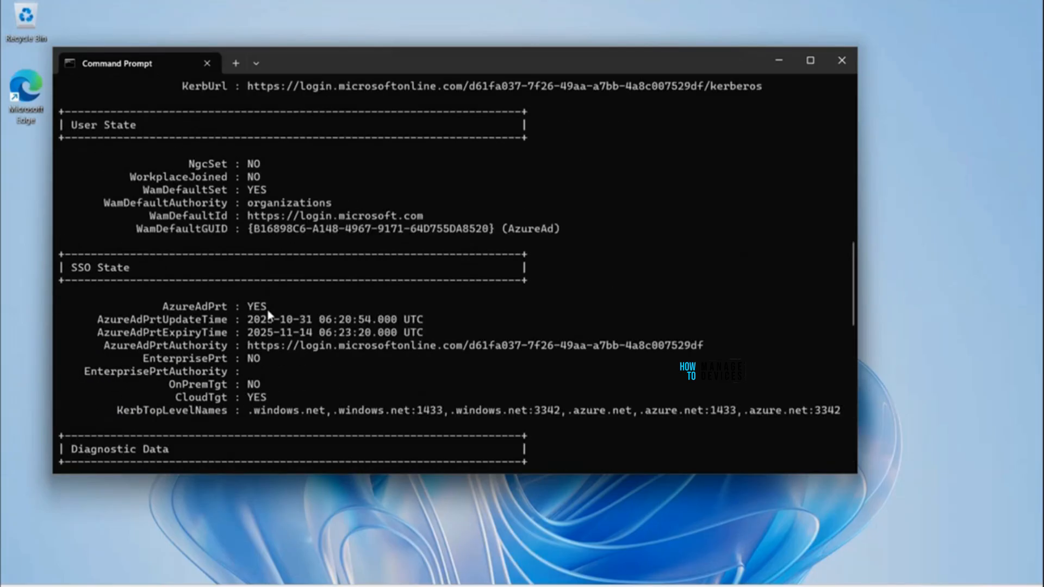
{"action": "left_click", "coordinate": [810, 61]}
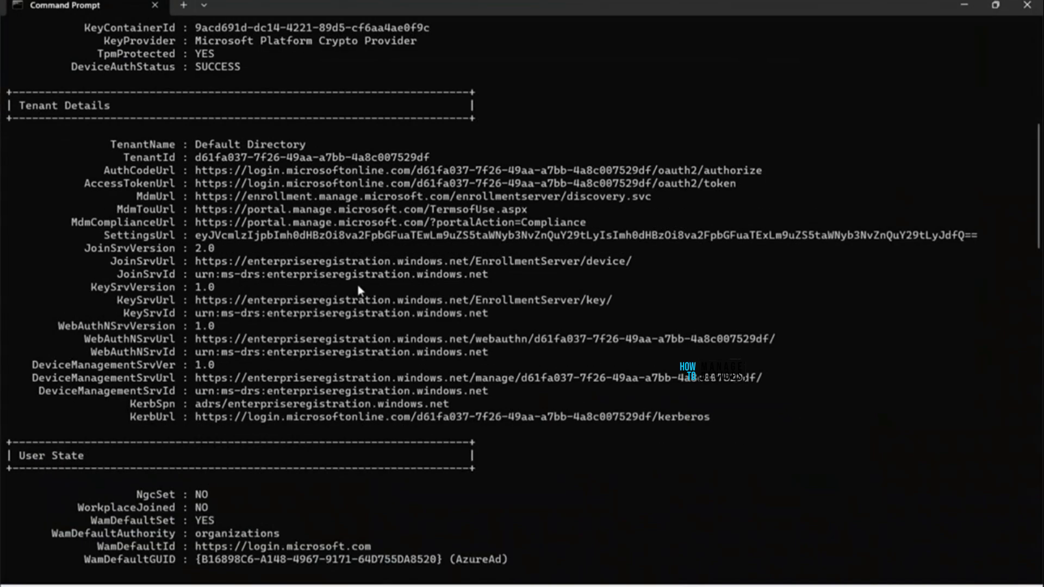
{"action": "scroll", "coordinate": [248, 303], "scroll_direction": "up", "scroll_amount": 5}
{"action": "scroll", "coordinate": [250, 302], "scroll_direction": "up", "scroll_amount": 2}
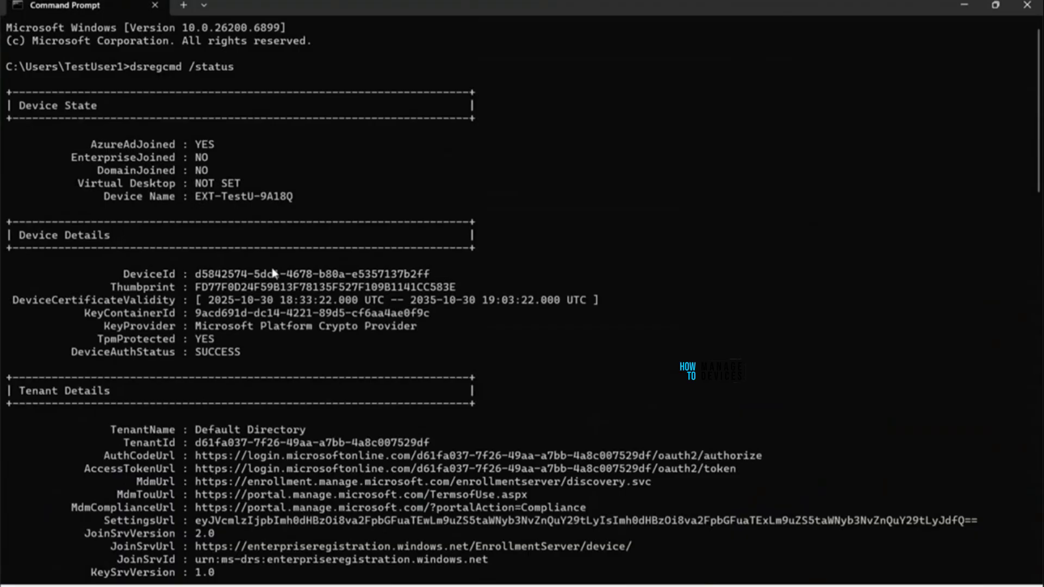
{"action": "scroll", "coordinate": [263, 229], "scroll_direction": "down", "scroll_amount": 3}
{"action": "scroll", "coordinate": [290, 269], "scroll_direction": "down", "scroll_amount": 2}
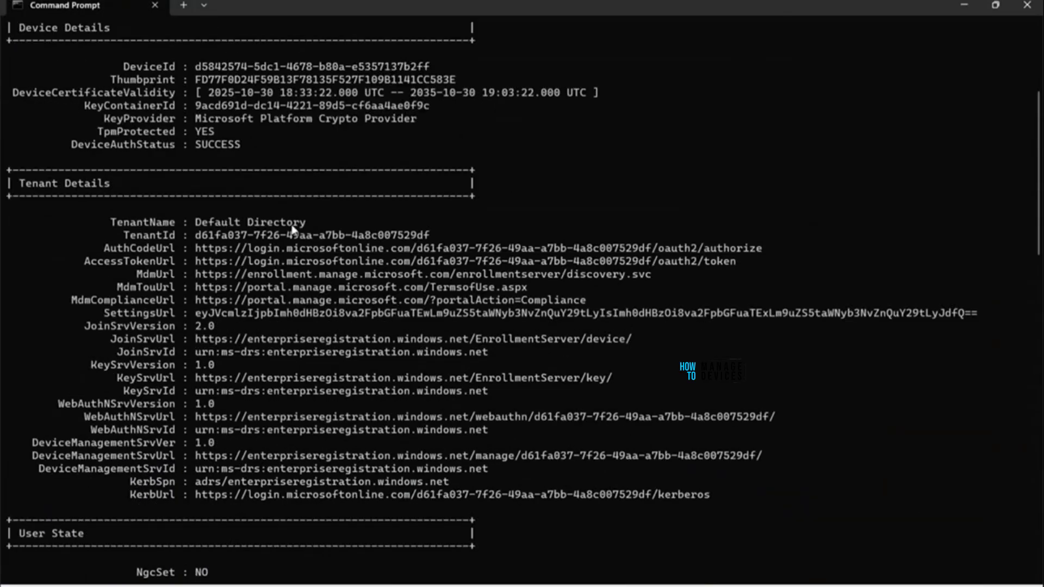
{"action": "left_click_drag", "start_coordinate": [437, 241], "coordinate": [197, 236]}
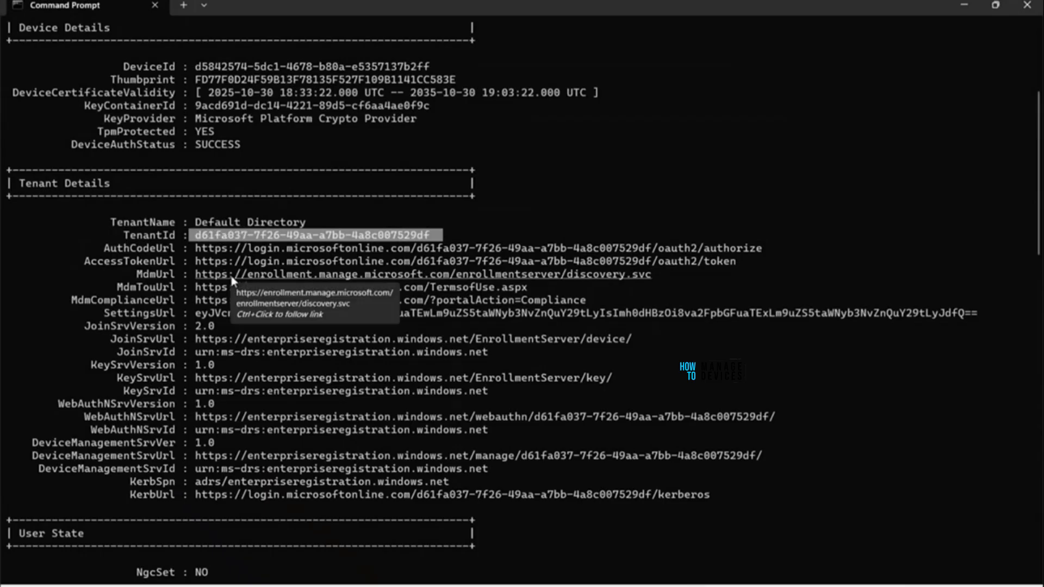
{"action": "scroll", "coordinate": [247, 381], "scroll_direction": "down", "scroll_amount": 3}
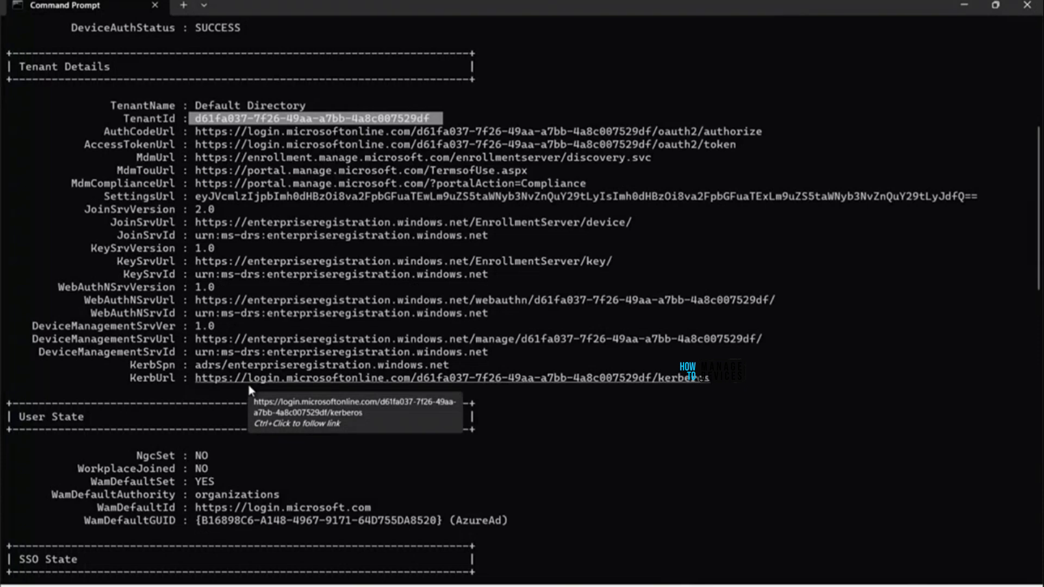
{"action": "scroll", "coordinate": [250, 390], "scroll_direction": "down", "scroll_amount": 4}
{"action": "scroll", "coordinate": [315, 331], "scroll_direction": "down", "scroll_amount": 3}
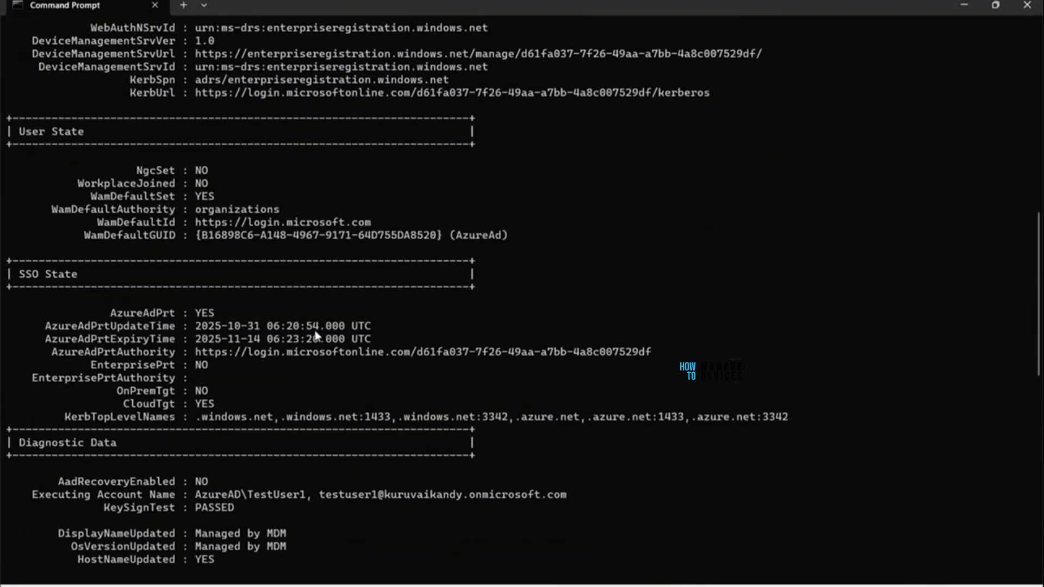
{"action": "left_click_drag", "start_coordinate": [325, 496], "coordinate": [574, 502]}
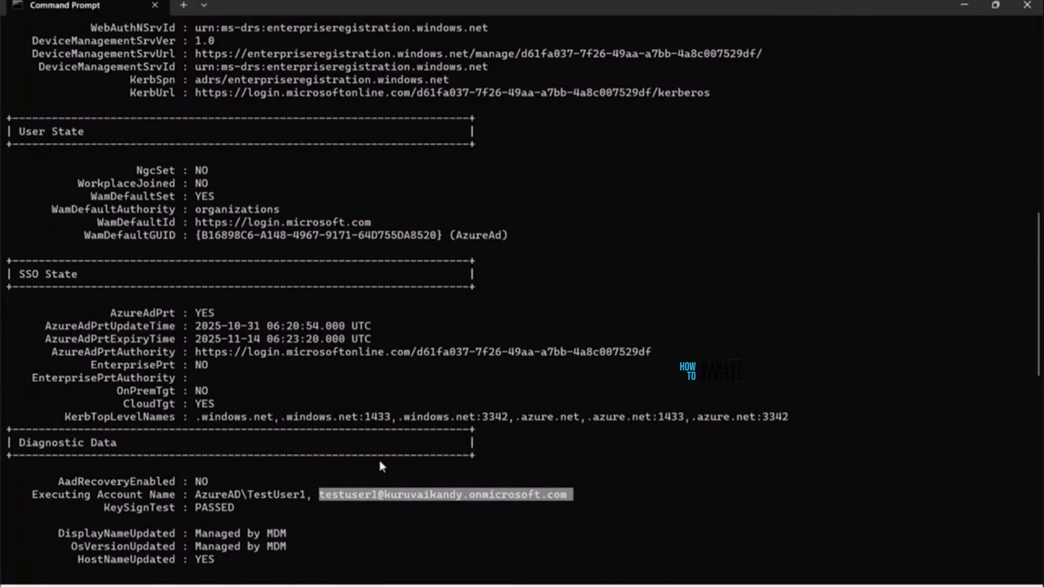
{"action": "left_click", "coordinate": [966, 6]}
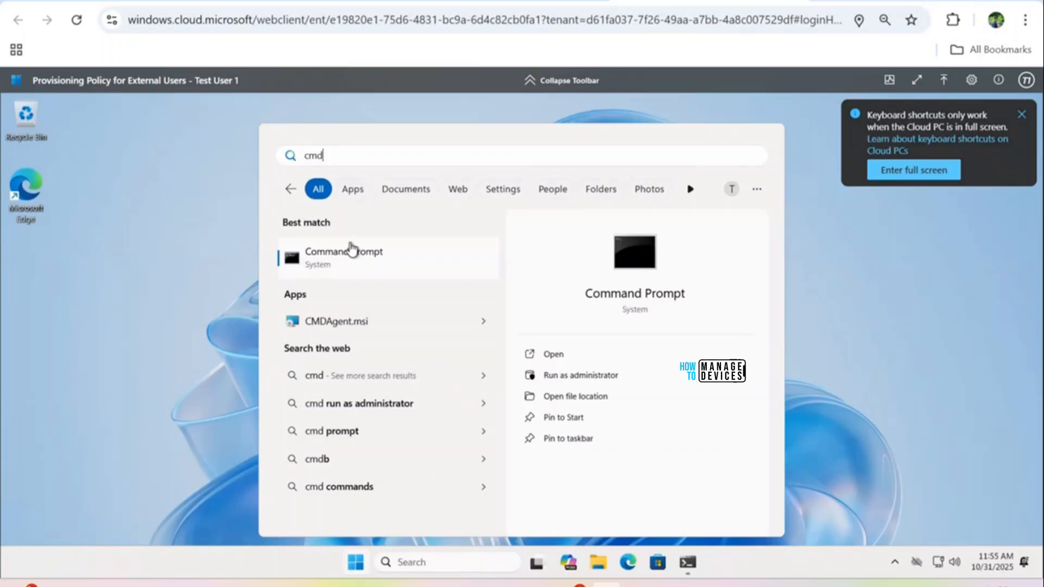
Step: Try to run Command Prompt as administrator and close the app-blocked message
{"action": "right_click", "coordinate": [354, 255]}
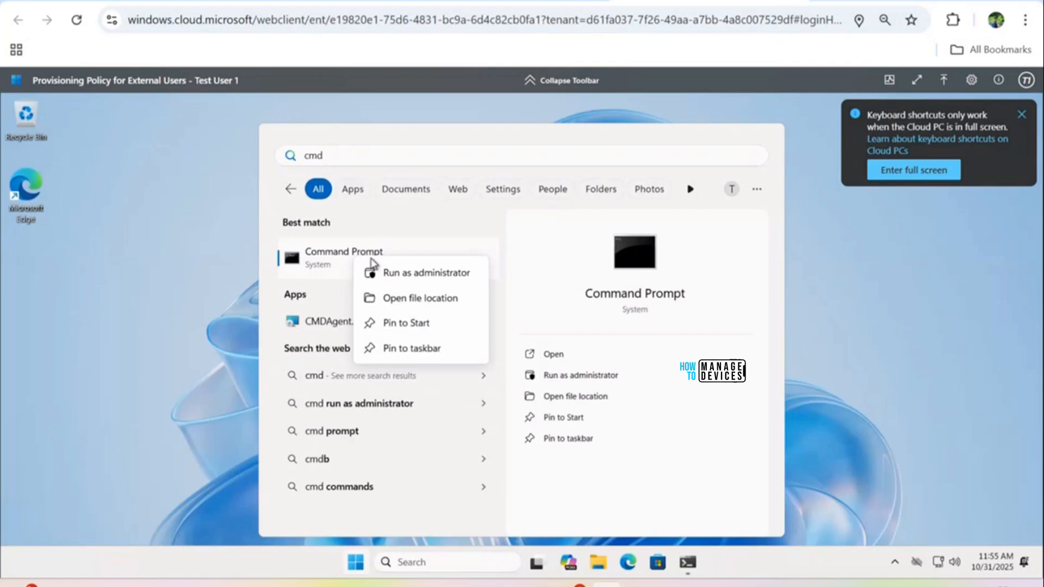
{"action": "left_click", "coordinate": [396, 275]}
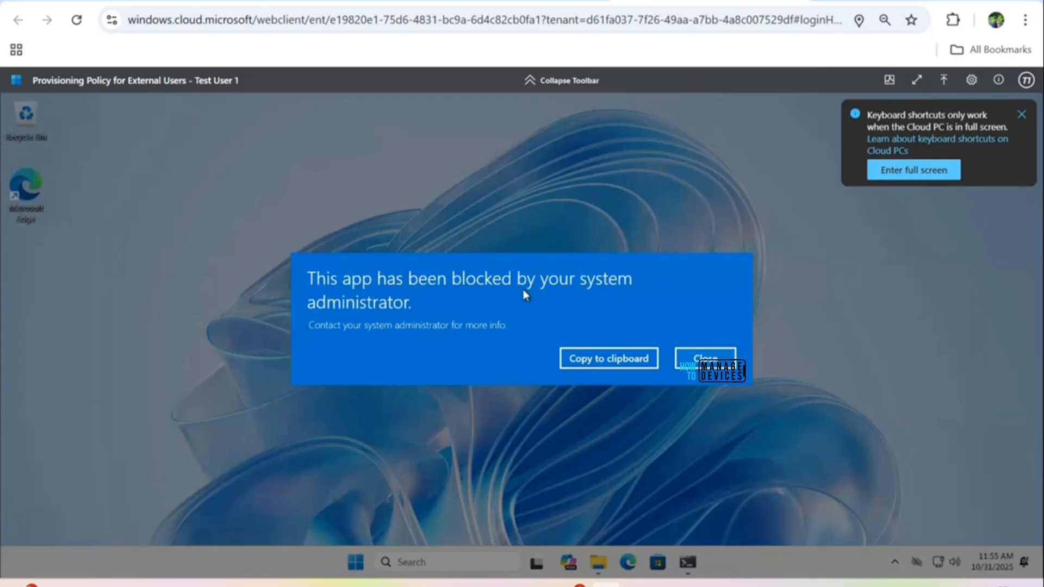
{"action": "left_click", "coordinate": [705, 358]}
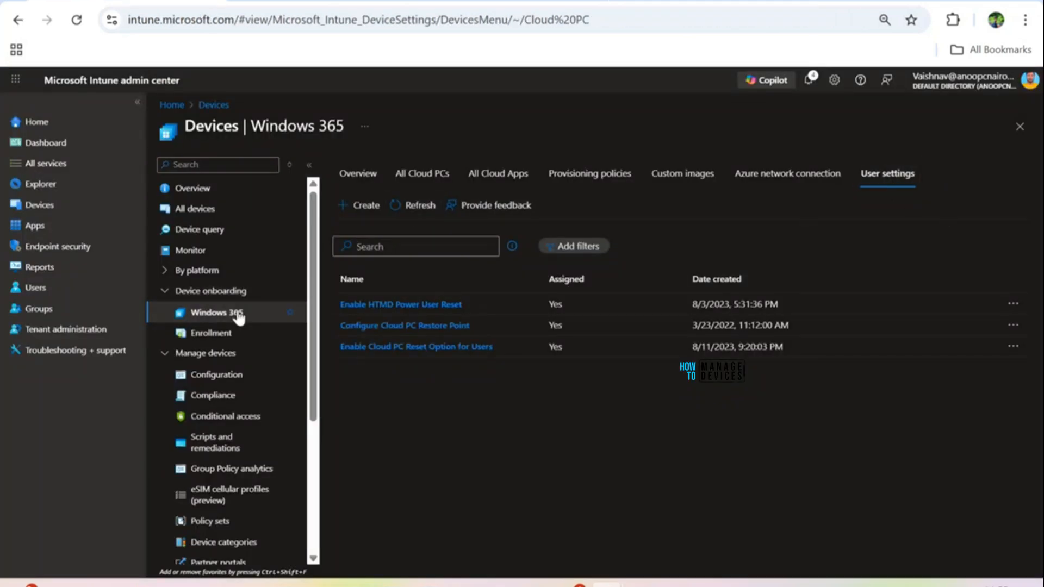
Step: Start a user setting named 'User Settings for External Users' with local admin, reset and restore allowed
{"action": "left_click", "coordinate": [365, 206]}
{"action": "left_click", "coordinate": [364, 218]}
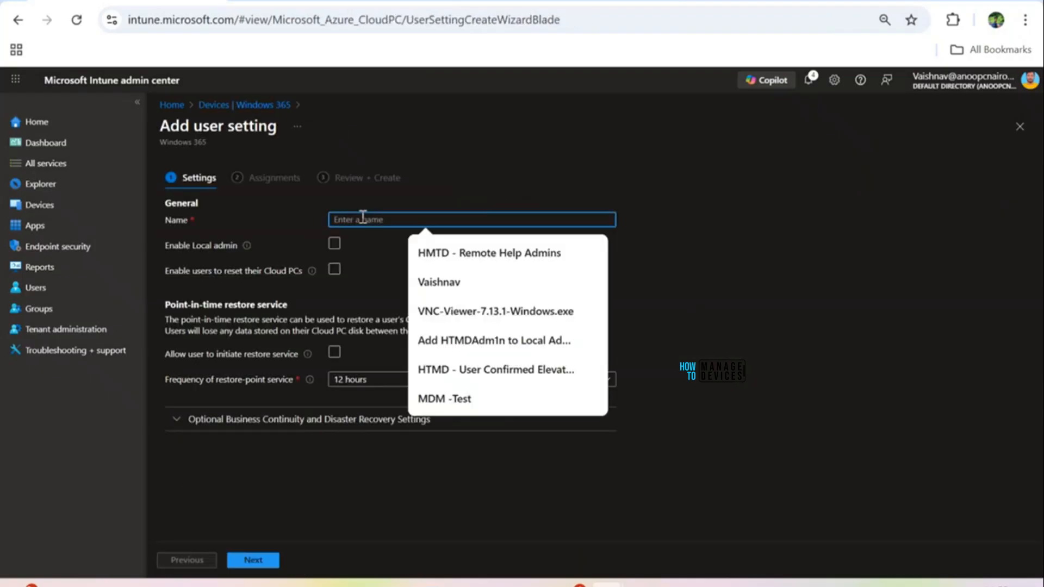
{"action": "type", "text": "User"}
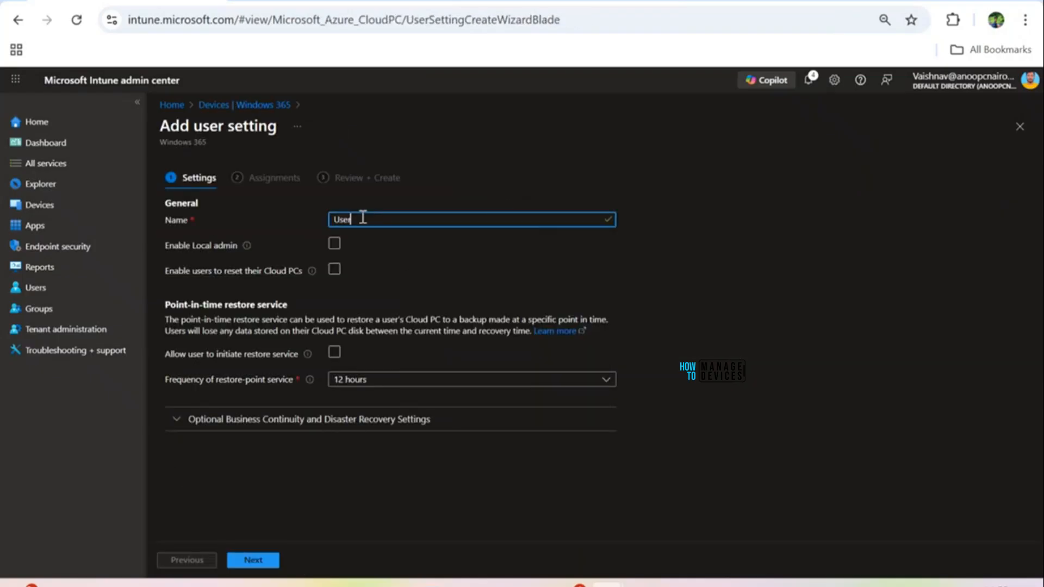
{"action": "type", "text": " Se"}
{"action": "type", "text": "ttings for External Users"}
{"action": "left_click", "coordinate": [250, 239]}
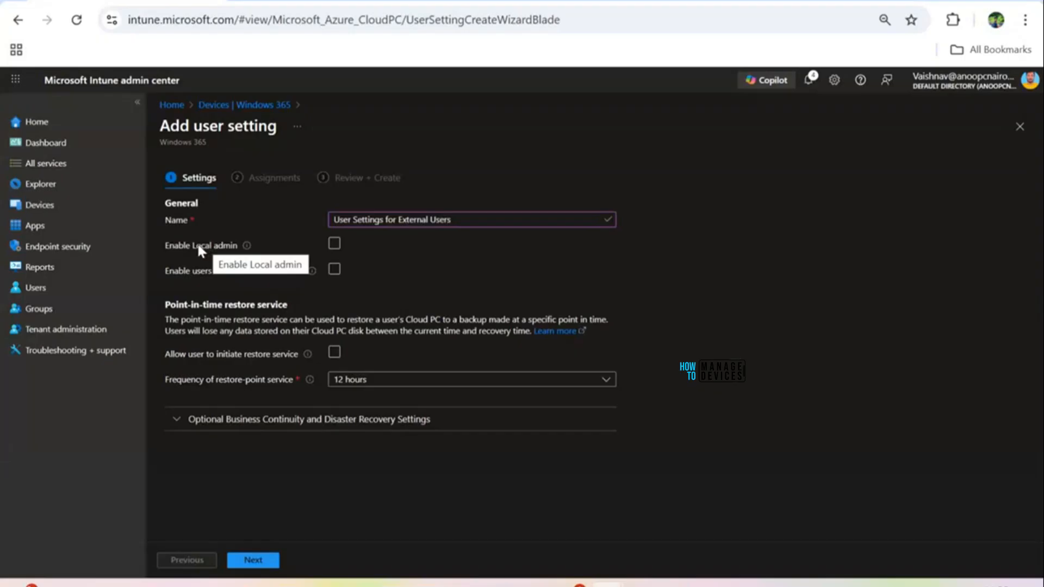
{"action": "left_click", "coordinate": [335, 245]}
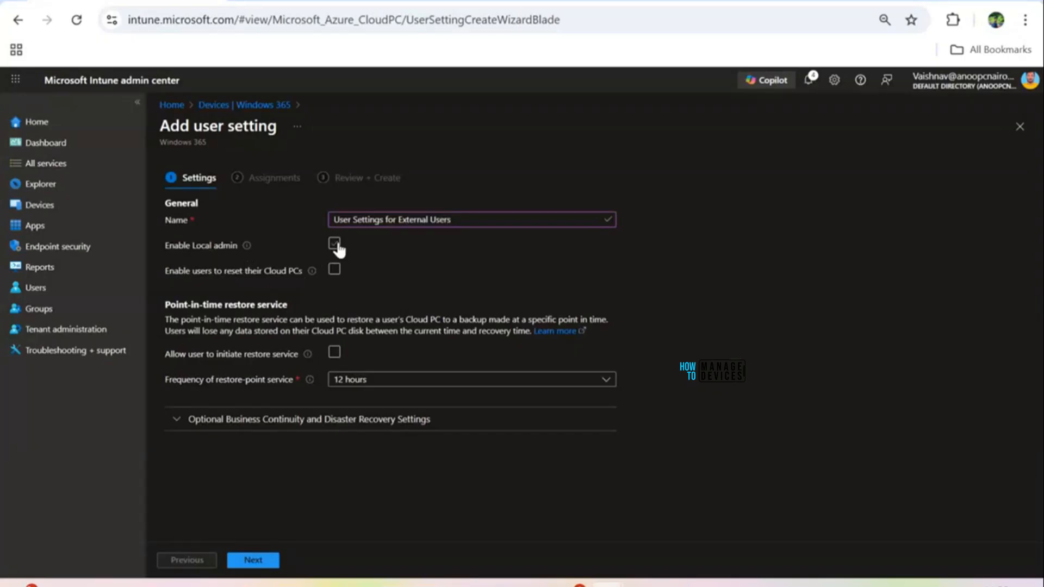
{"action": "left_click", "coordinate": [335, 245]}
{"action": "left_click", "coordinate": [335, 270]}
{"action": "left_click", "coordinate": [334, 353]}
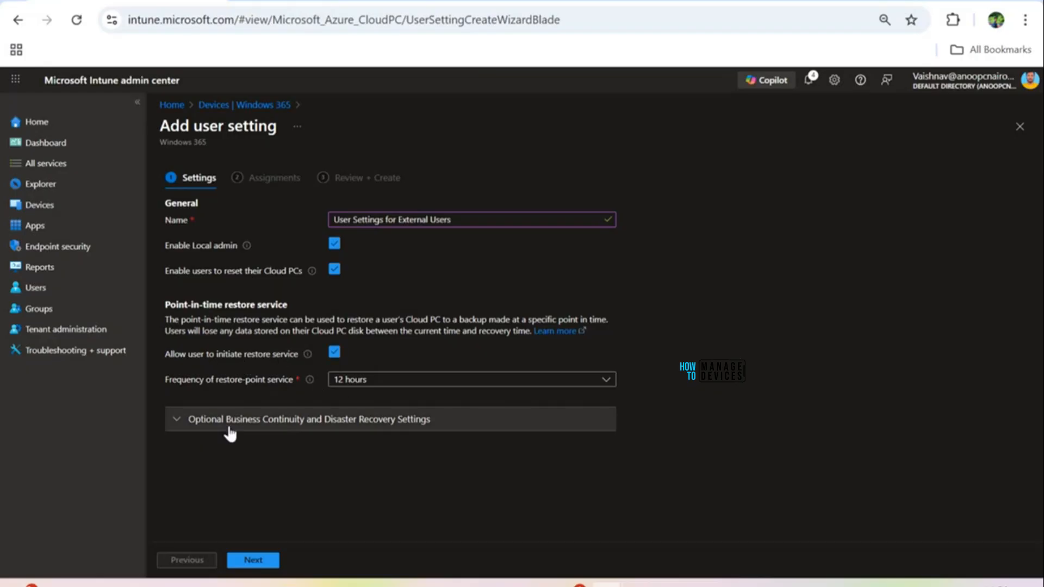
Step: Enable Disaster Recovery Plus in India, region Automatic, with user-initiated disaster recovery
{"action": "left_click", "coordinate": [196, 429]}
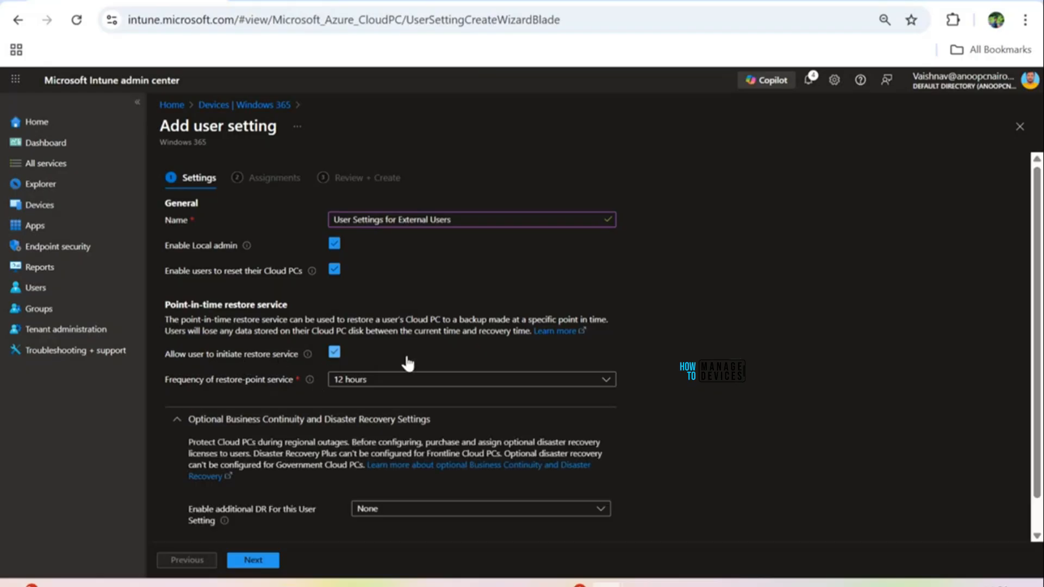
{"action": "scroll", "coordinate": [408, 363], "scroll_direction": "down", "scroll_amount": 1}
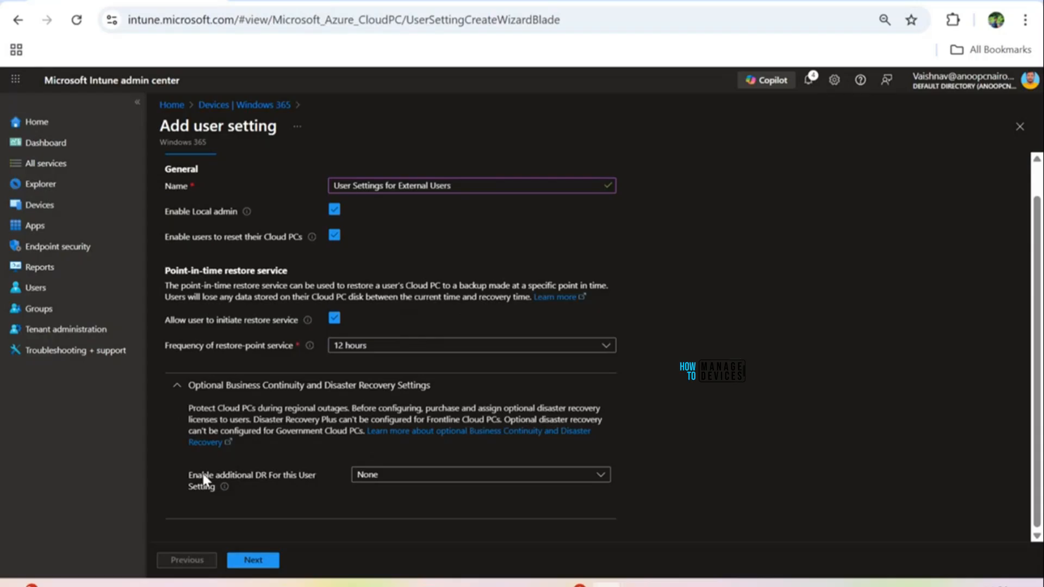
{"action": "left_click", "coordinate": [388, 477]}
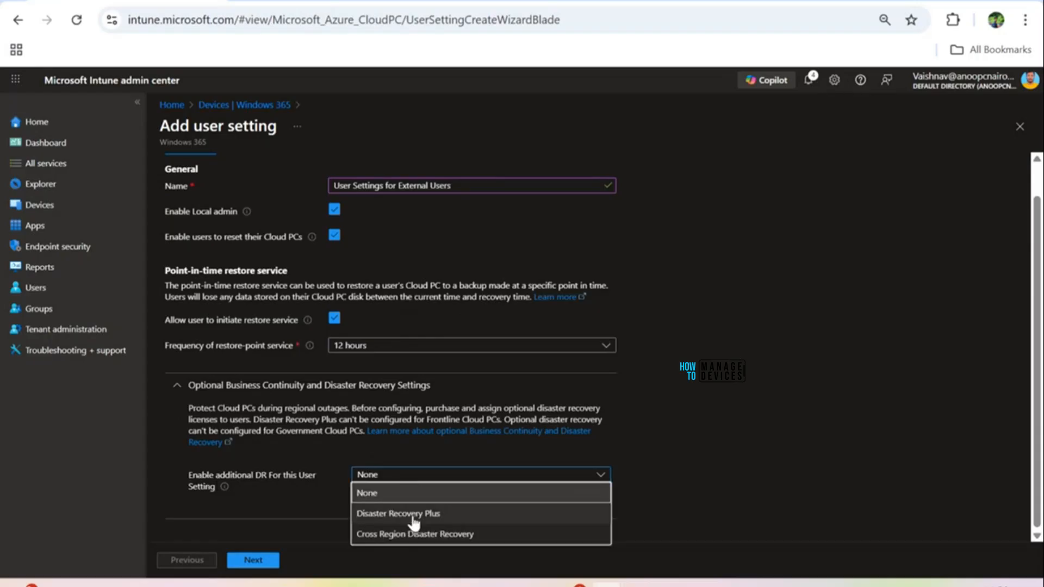
{"action": "left_click", "coordinate": [413, 515]}
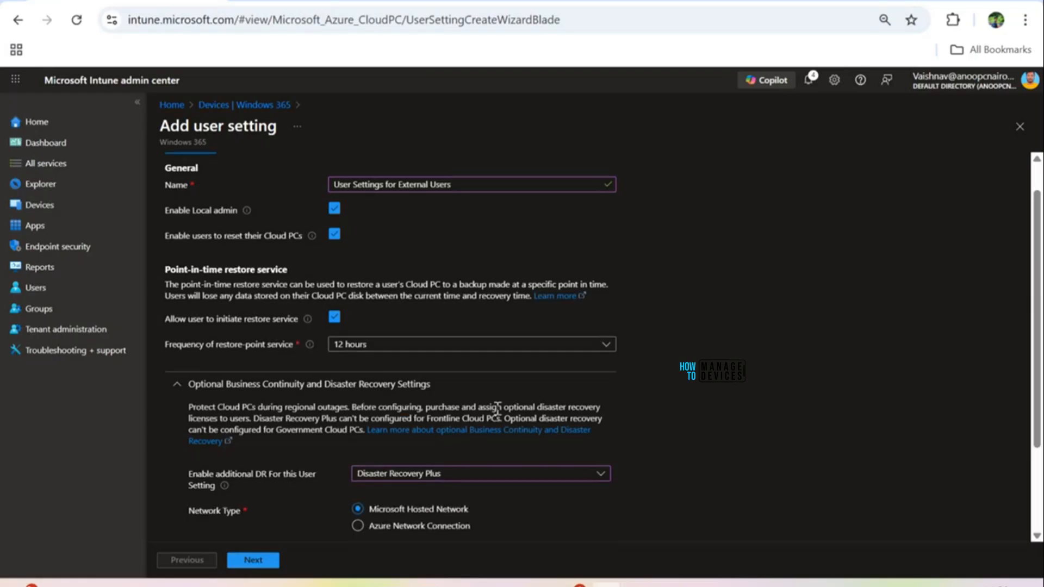
{"action": "scroll", "coordinate": [345, 422], "scroll_direction": "down", "scroll_amount": 3}
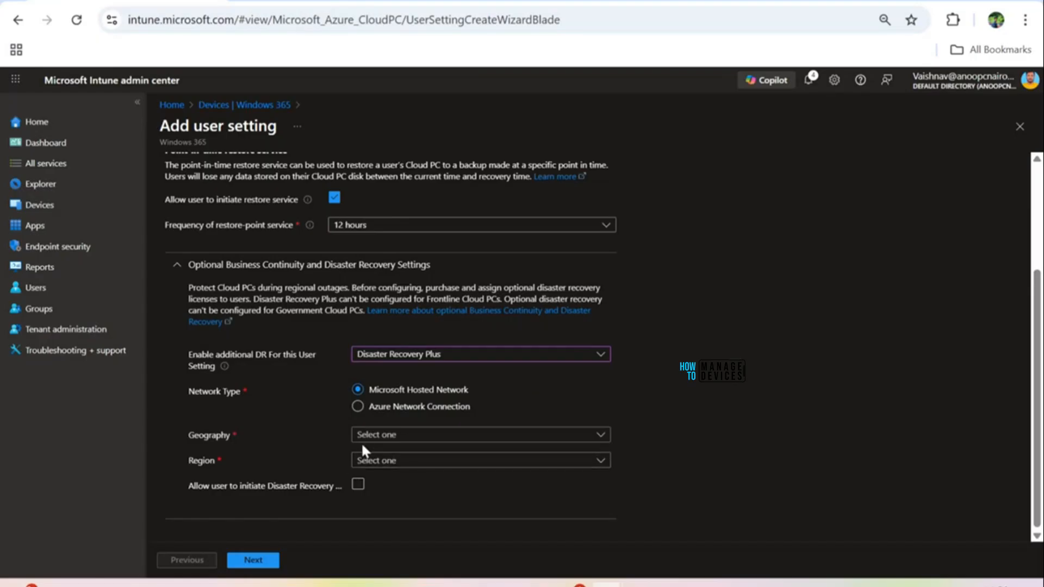
{"action": "left_click", "coordinate": [375, 434]}
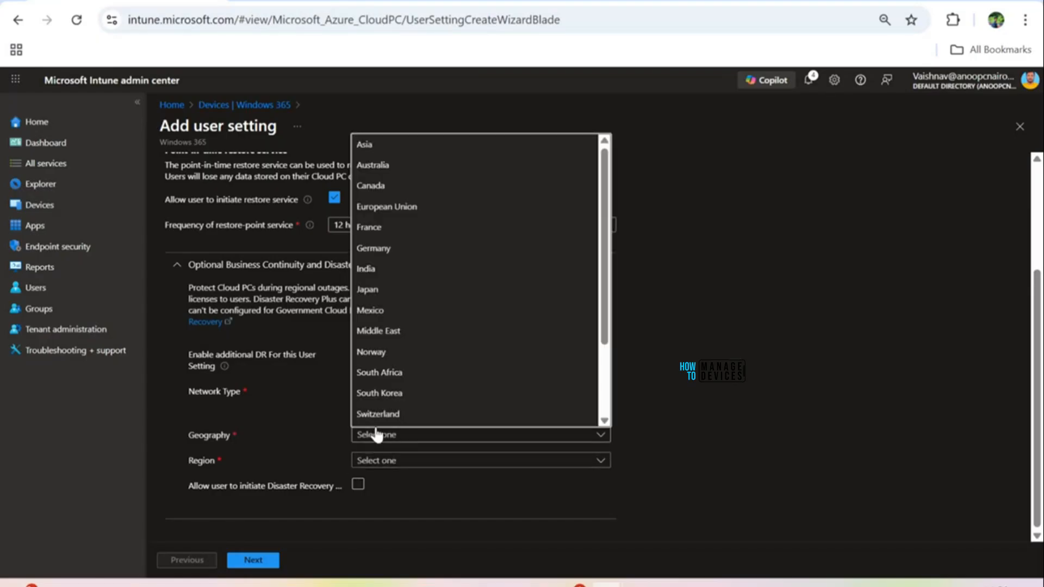
{"action": "left_click", "coordinate": [381, 269]}
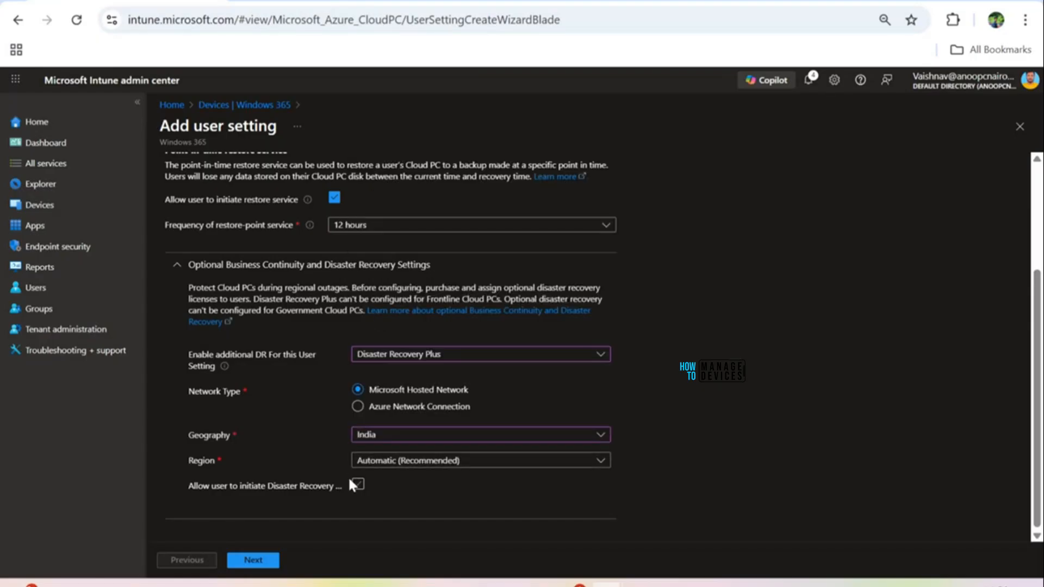
{"action": "left_click", "coordinate": [389, 462]}
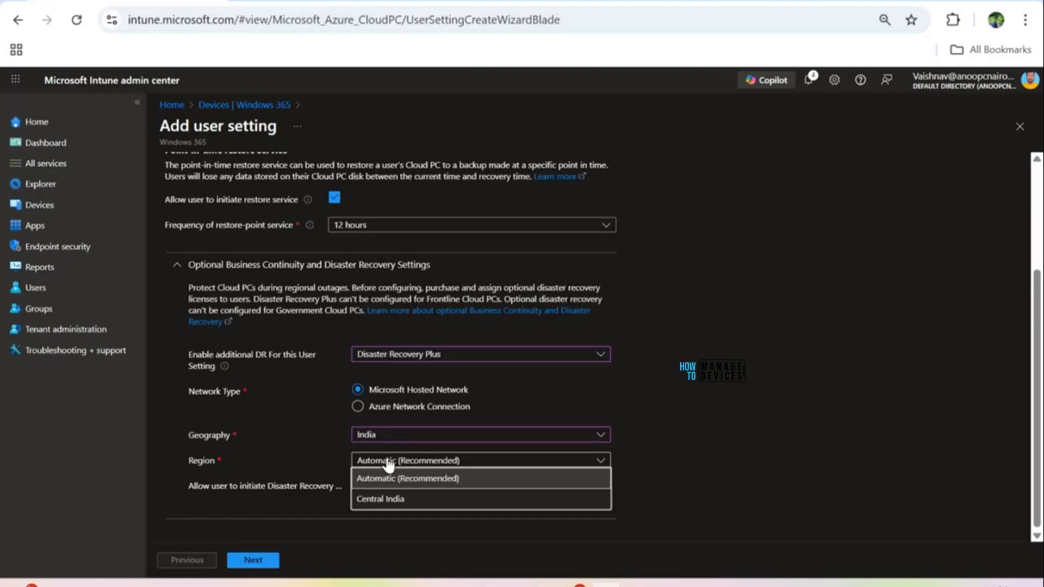
{"action": "left_click", "coordinate": [420, 482]}
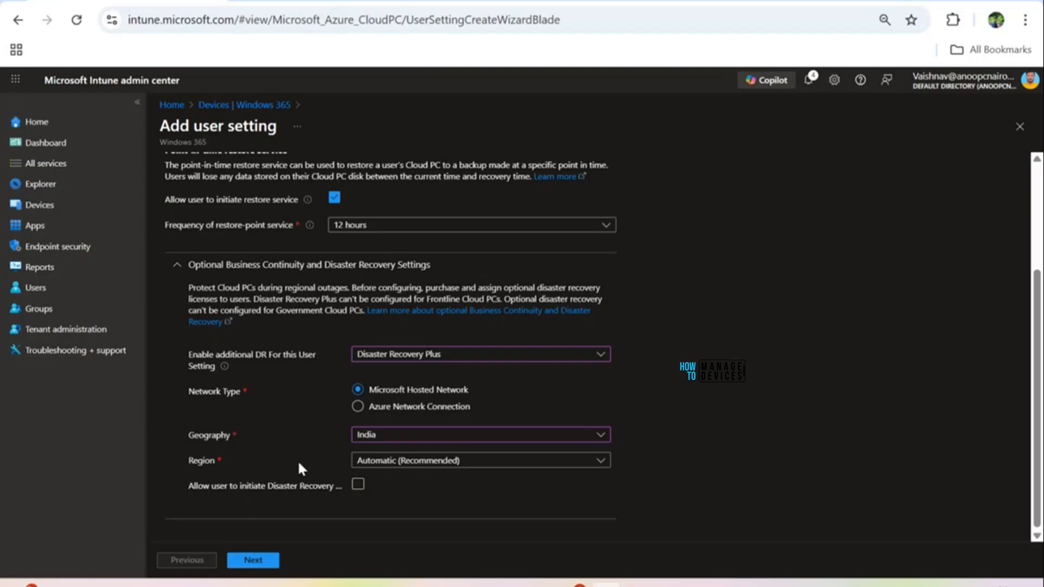
{"action": "left_click", "coordinate": [359, 484]}
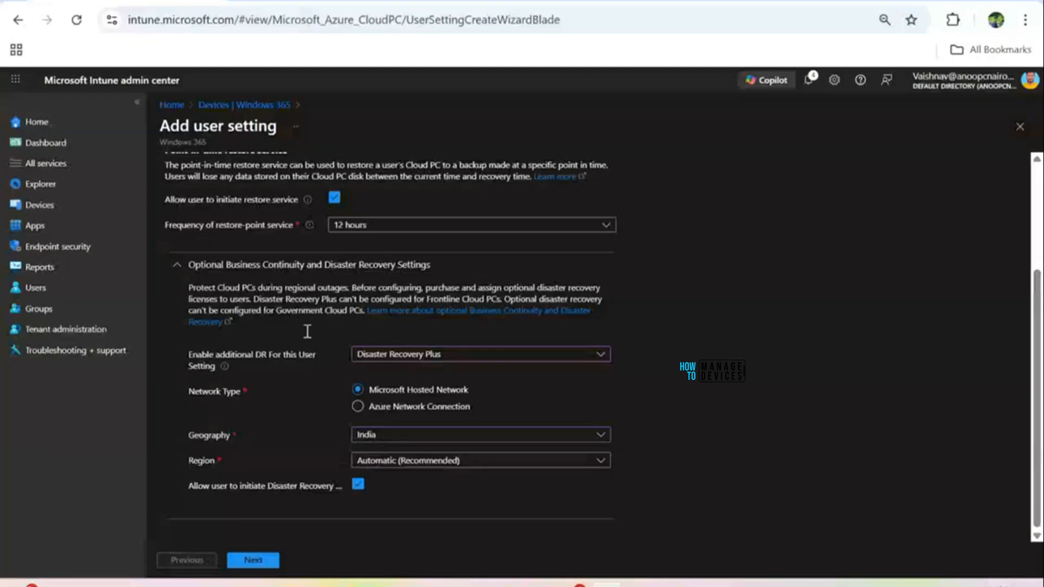
{"action": "scroll", "coordinate": [304, 348], "scroll_direction": "up", "scroll_amount": 3}
{"action": "left_click", "coordinate": [266, 557]}
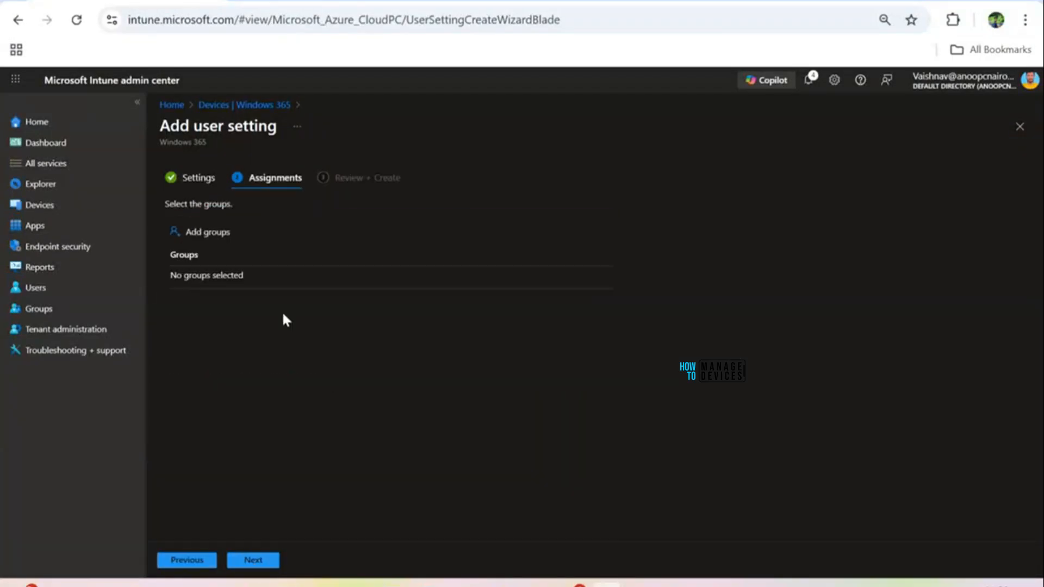
Step: Assign the setting to the External Users group found by searching 'Ext', then create it
{"action": "left_click", "coordinate": [219, 242]}
{"action": "left_click", "coordinate": [409, 208]}
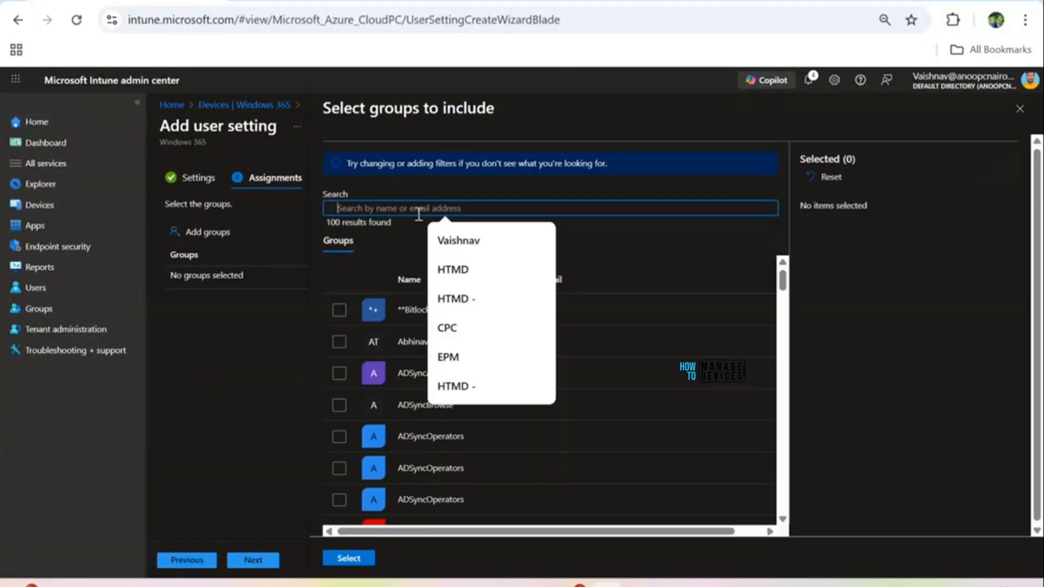
{"action": "type", "text": "Enter"}
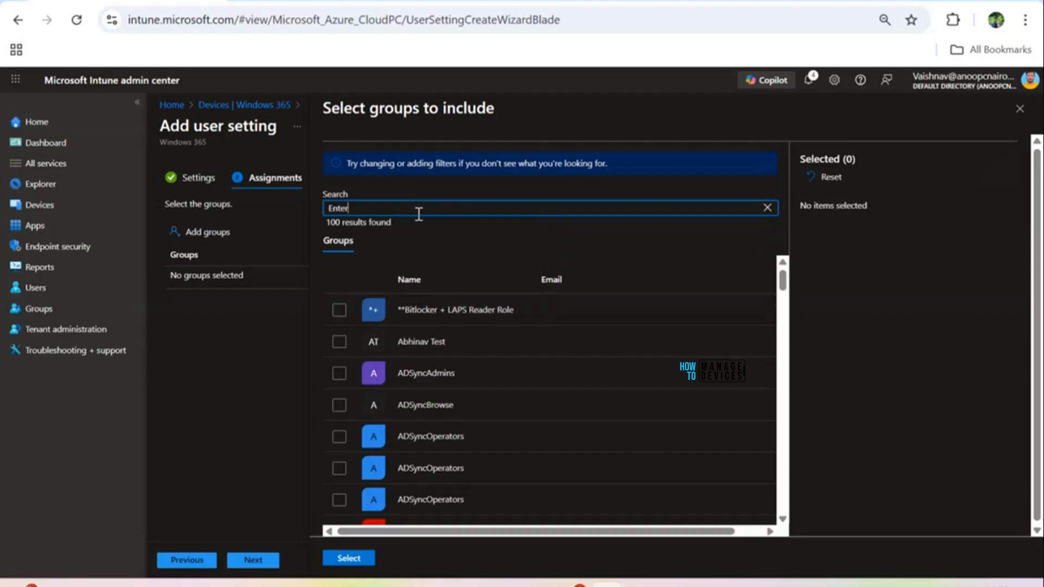
{"action": "key", "text": "BackSpace"}
{"action": "key", "text": "BackSpace"}
{"action": "key", "text": "BackSpace"}
{"action": "key", "text": "BackSpace"}
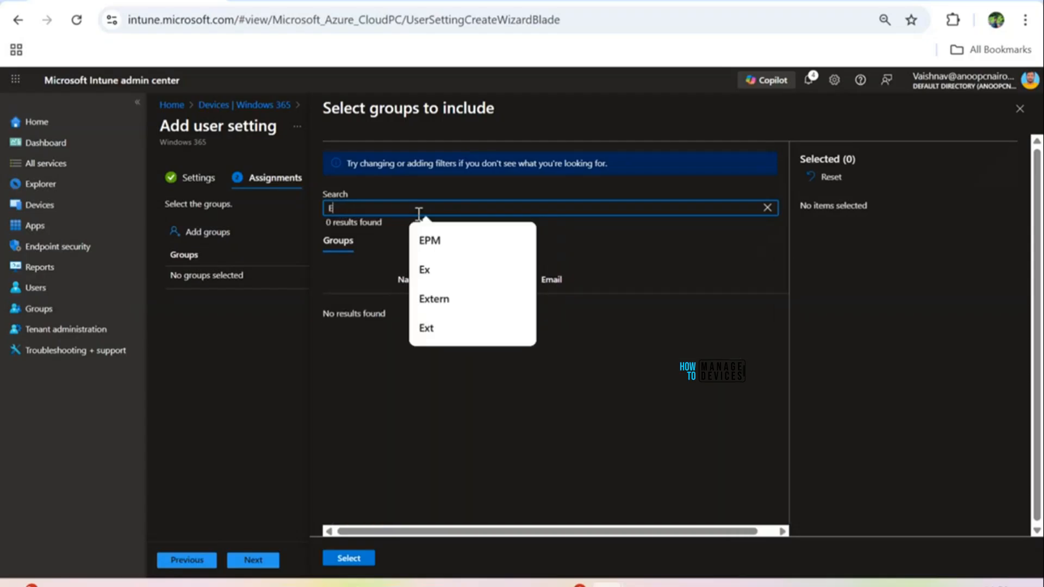
{"action": "type", "text": "xt"}
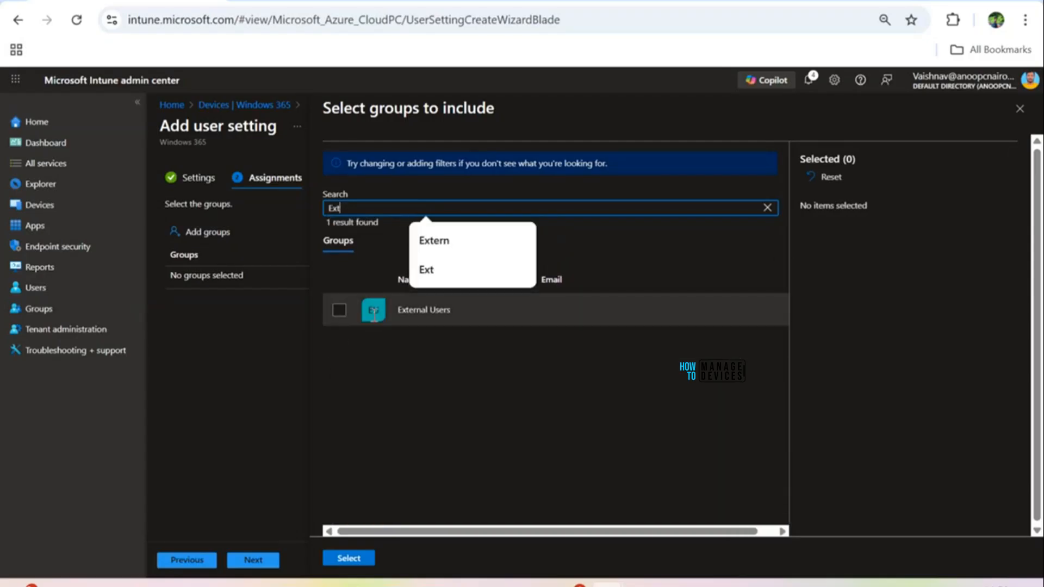
{"action": "left_click", "coordinate": [339, 311]}
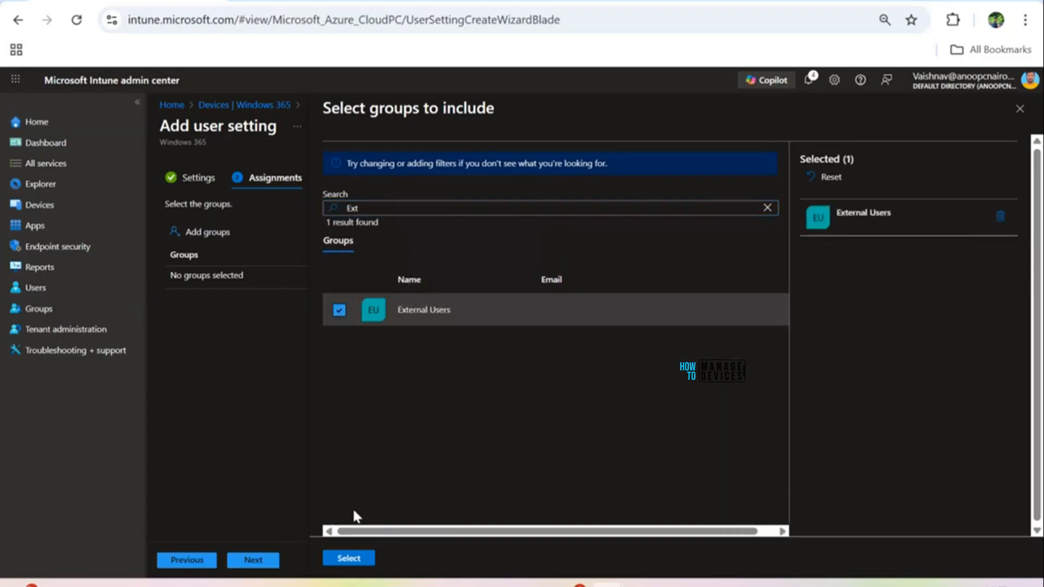
{"action": "left_click", "coordinate": [350, 559]}
{"action": "left_click", "coordinate": [254, 562]}
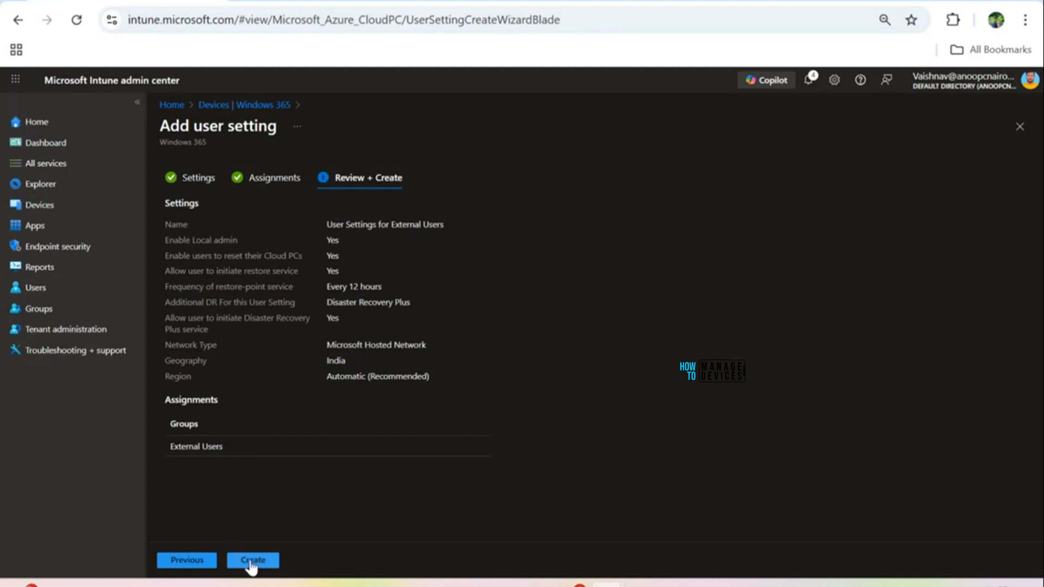
{"action": "left_click", "coordinate": [252, 562]}
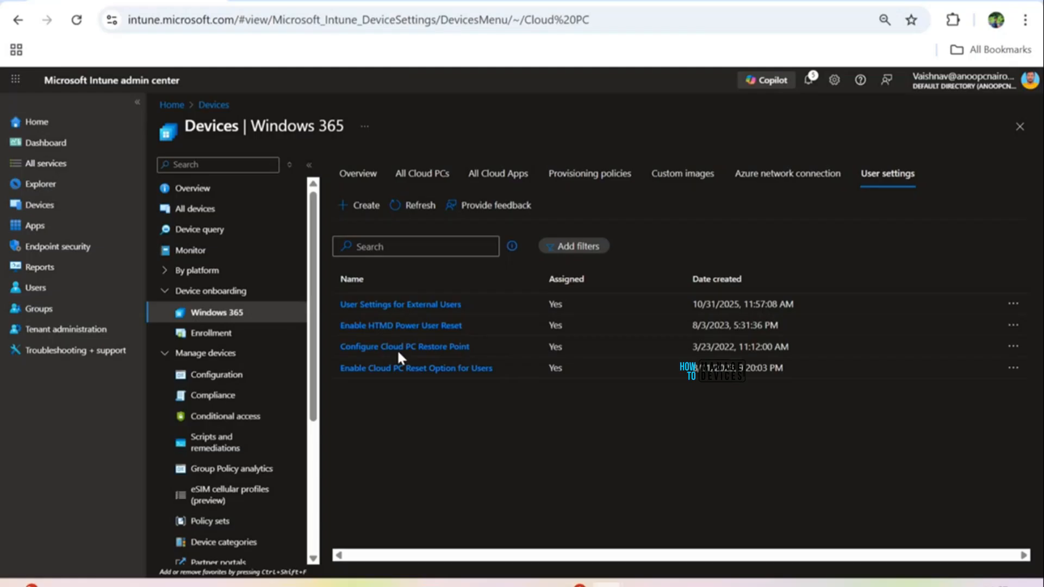
Step: Go through the Provisioning policies and All Cloud Apps tabs to the All Cloud PCs list
{"action": "left_click", "coordinate": [583, 180]}
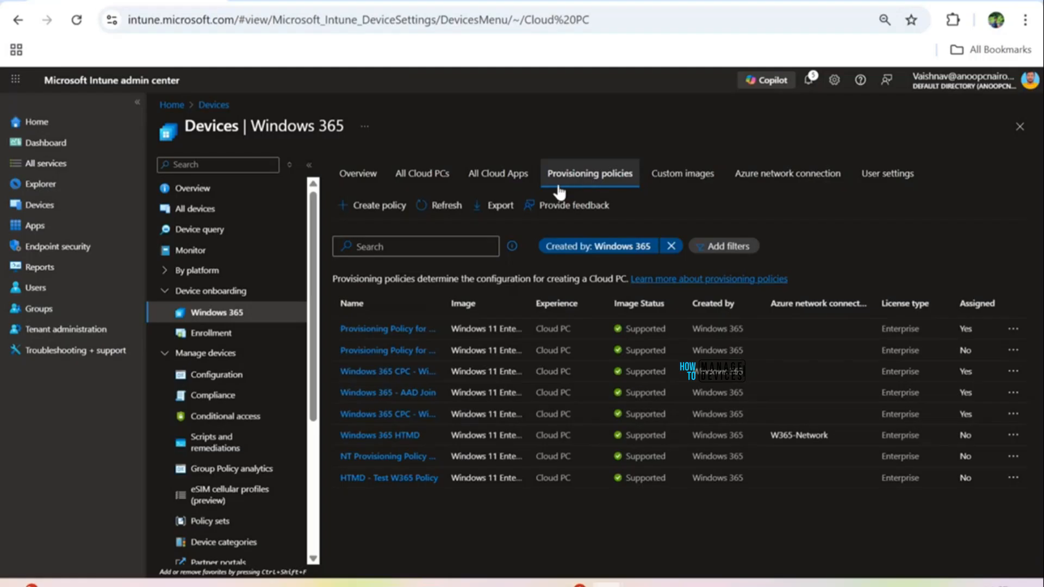
{"action": "left_click", "coordinate": [479, 178]}
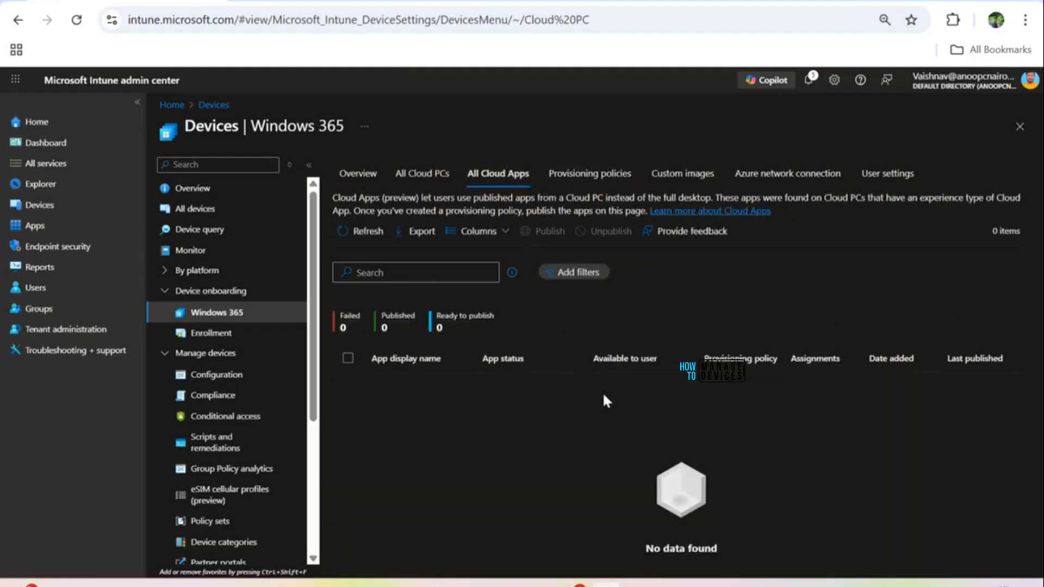
{"action": "left_click", "coordinate": [430, 175]}
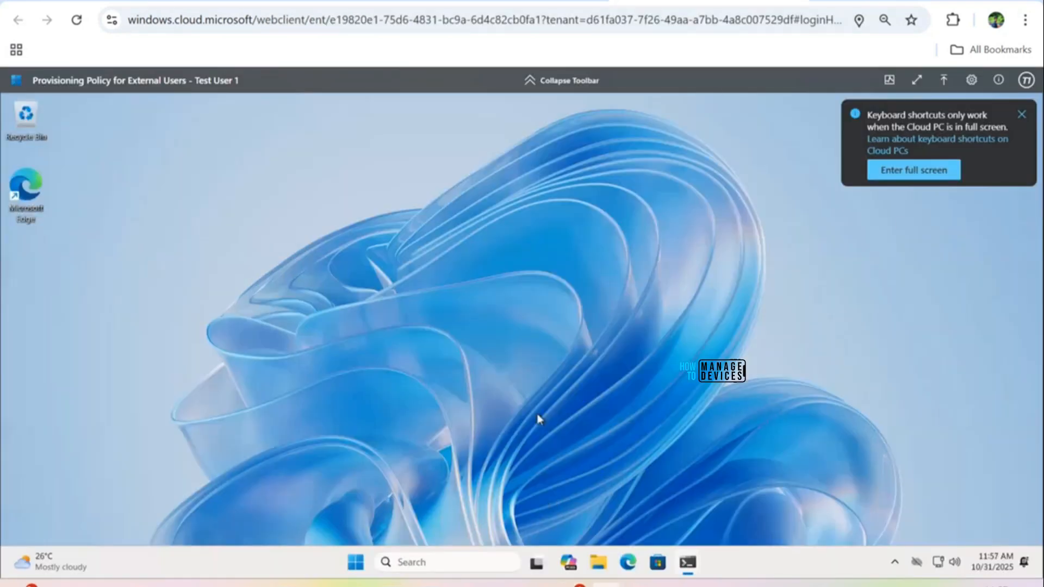
Step: Close the keyboard-shortcuts notice and reopen Intune's All Cloud PCs list
{"action": "left_click", "coordinate": [1020, 116]}
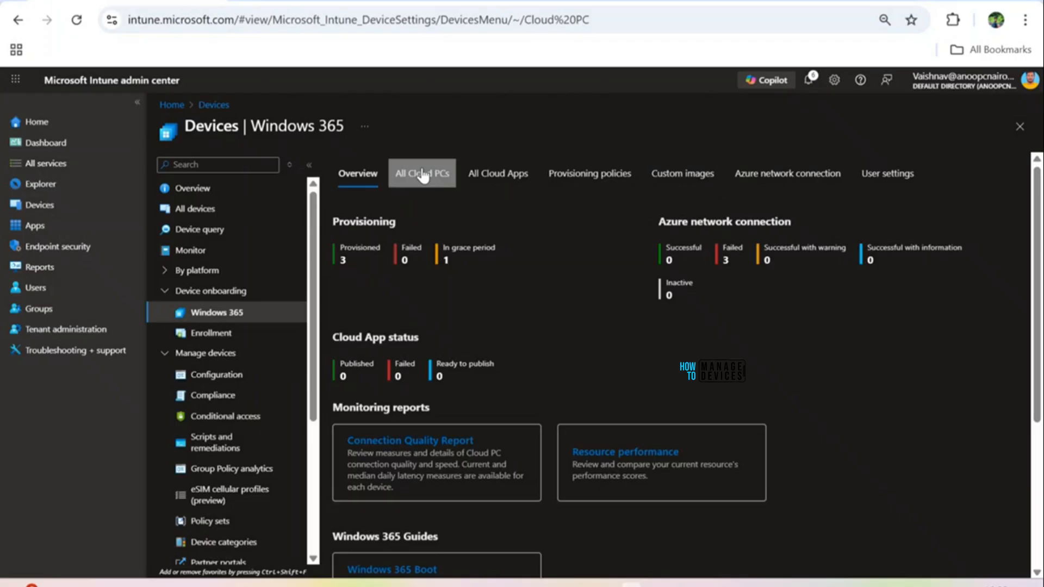
{"action": "left_click", "coordinate": [423, 174]}
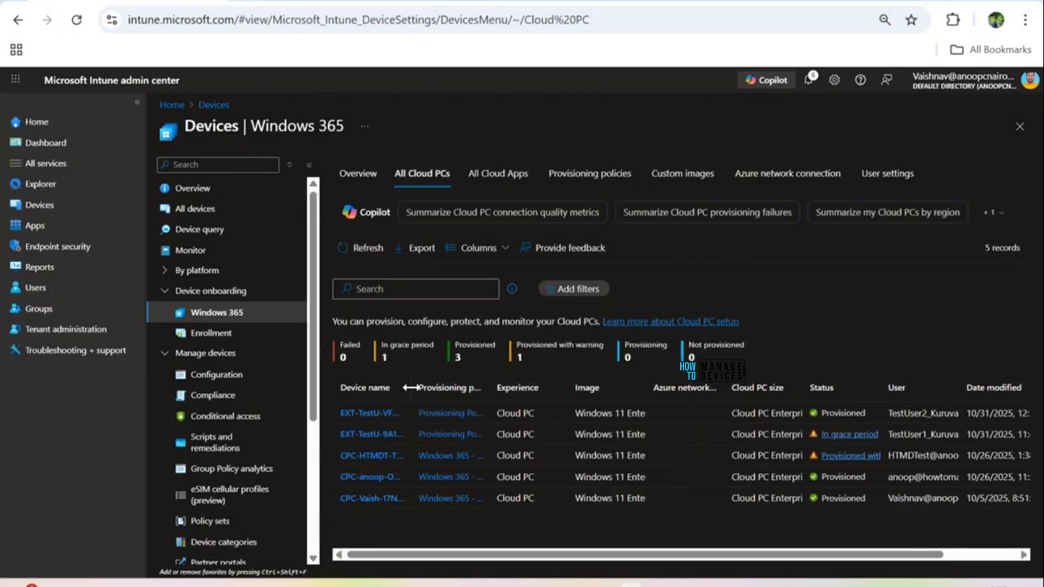
Step: Widen the Device name column in the All Cloud PCs list
{"action": "left_click_drag", "start_coordinate": [414, 388], "coordinate": [498, 388]}
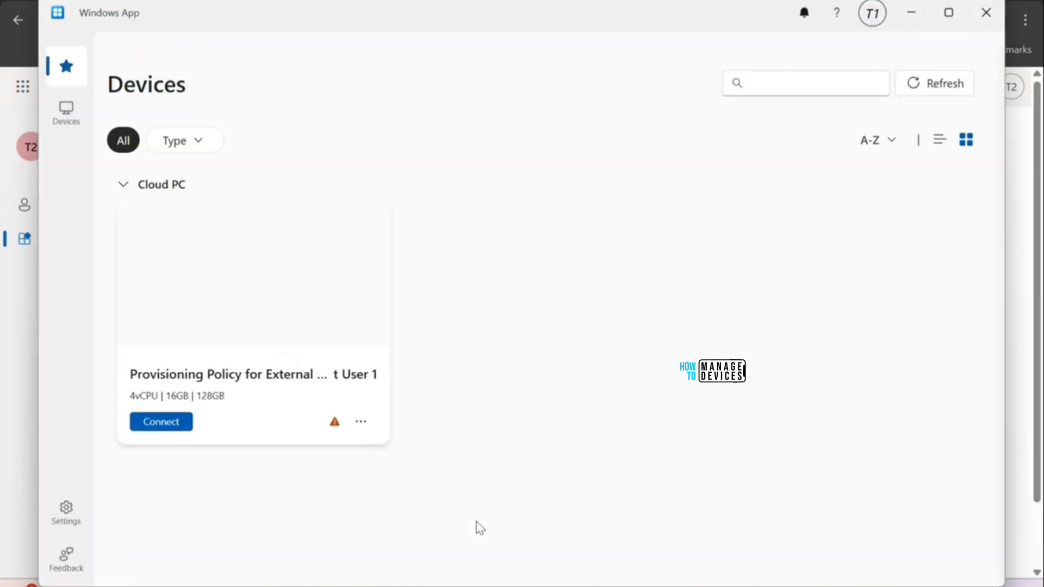
Step: Maximize Windows App, start adding another account, and copy the test user's sign-in name
{"action": "left_click", "coordinate": [949, 12]}
{"action": "left_click", "coordinate": [911, 2]}
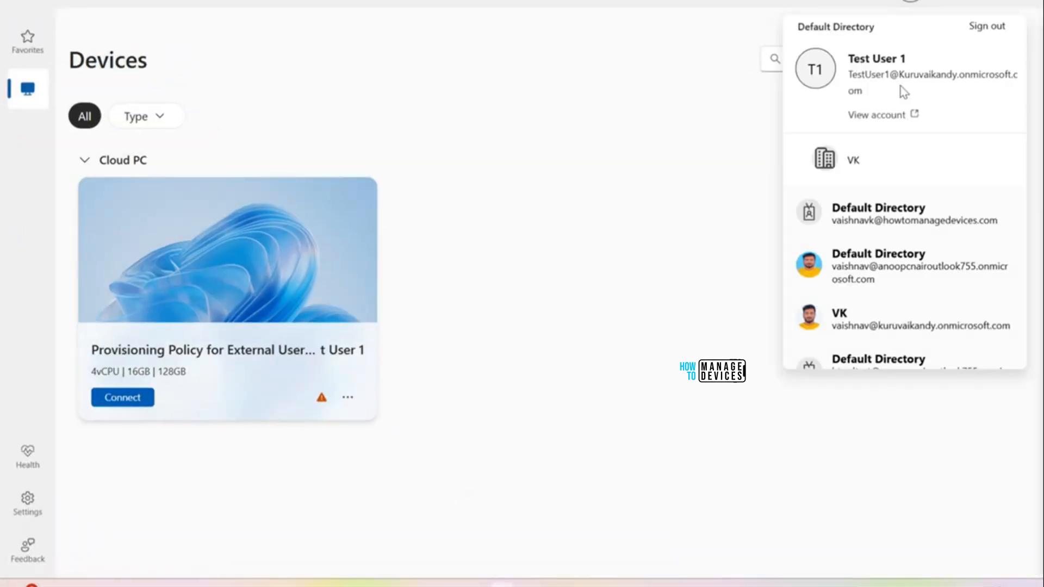
{"action": "scroll", "coordinate": [866, 312], "scroll_direction": "down", "scroll_amount": 2}
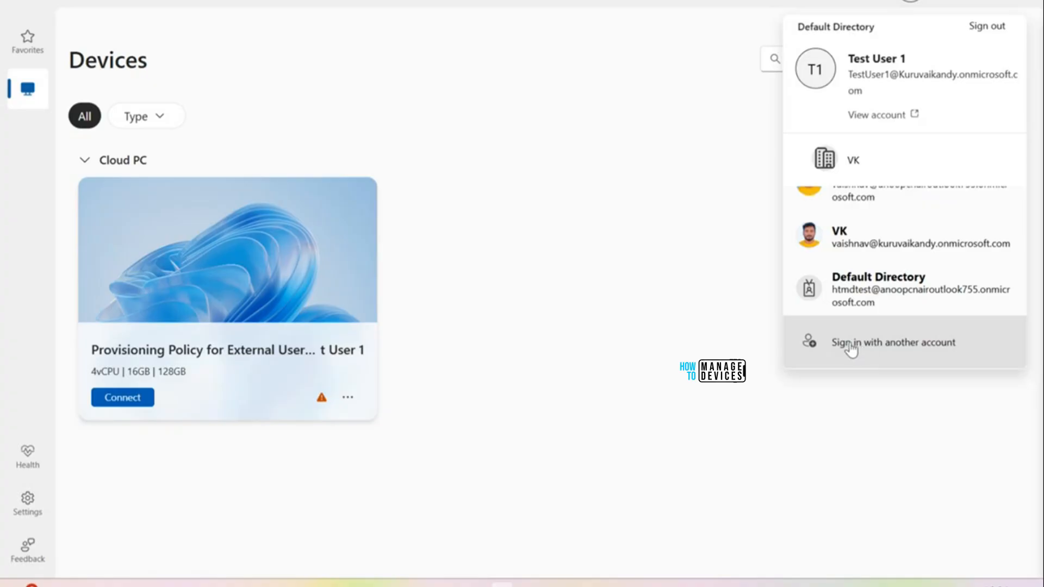
{"action": "left_click", "coordinate": [861, 343]}
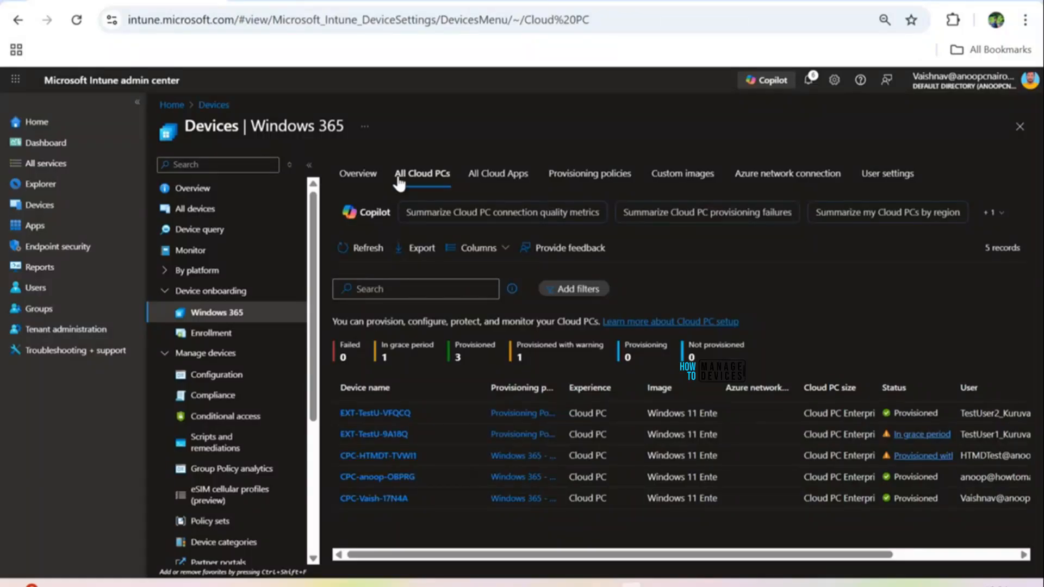
{"action": "key", "text": "alt+Tab"}
{"action": "key", "text": "alt+Tab"}
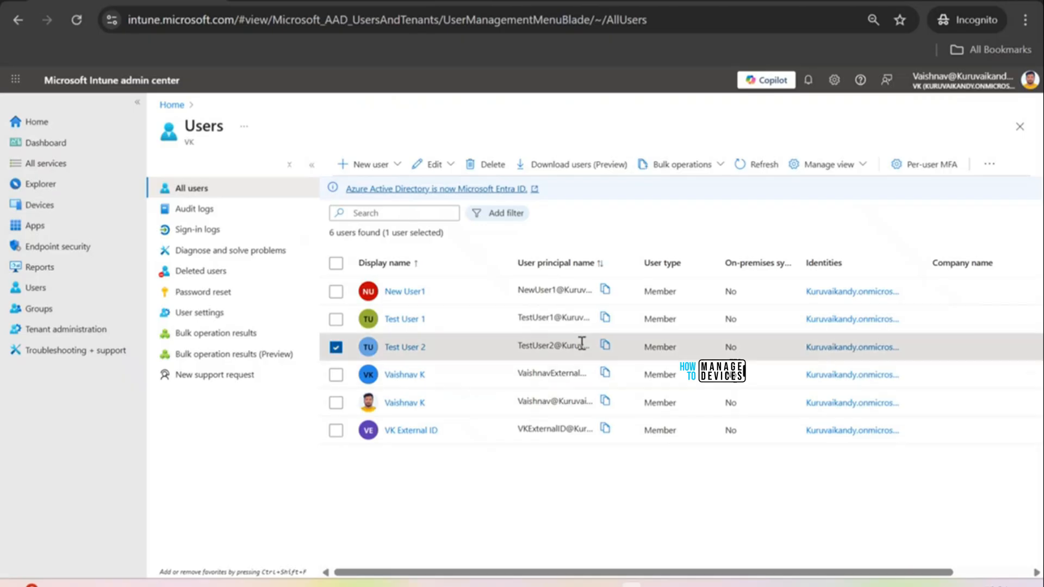
{"action": "left_click", "coordinate": [605, 346]}
{"action": "key", "text": "alt+Tab"}
{"action": "key", "text": "alt+Tab"}
{"action": "key", "text": "alt+Tab"}
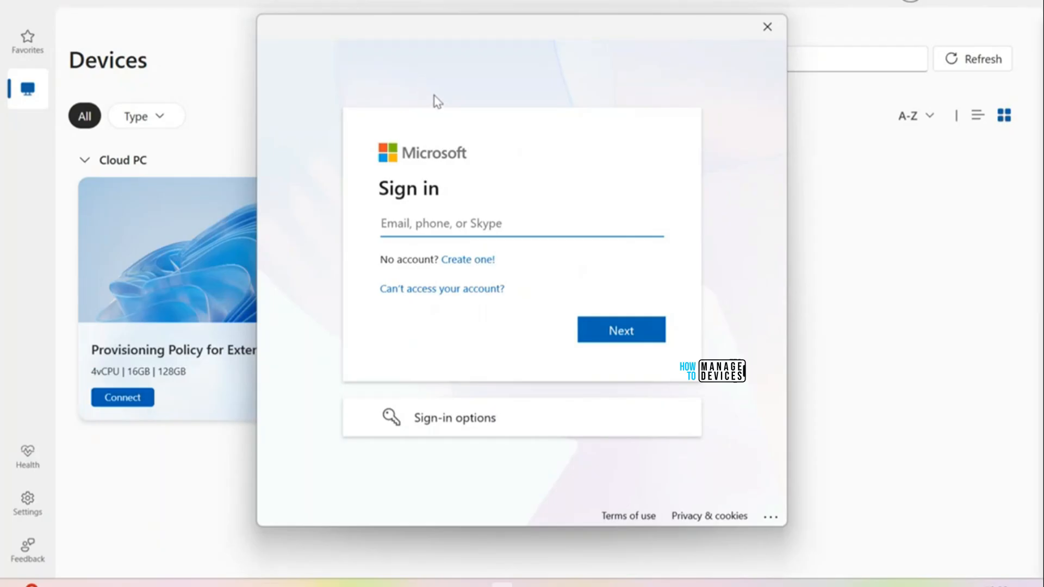
Step: Sign in to an organization using the tenant domain copied from Intune's tenant administration
{"action": "left_click", "coordinate": [444, 427]}
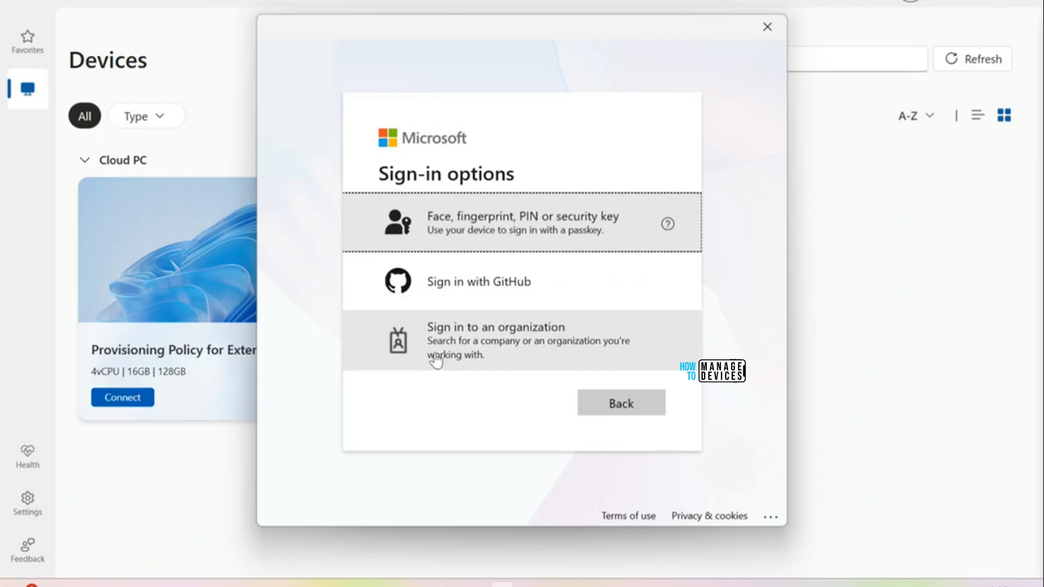
{"action": "left_click", "coordinate": [486, 349]}
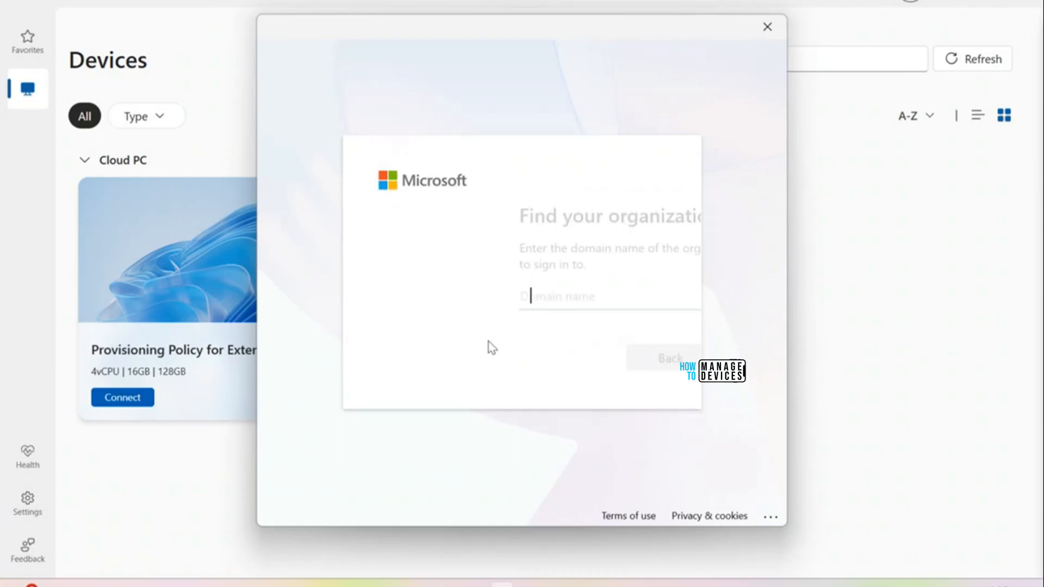
{"action": "key", "text": "alt+Tab"}
{"action": "key", "text": "alt+Tab"}
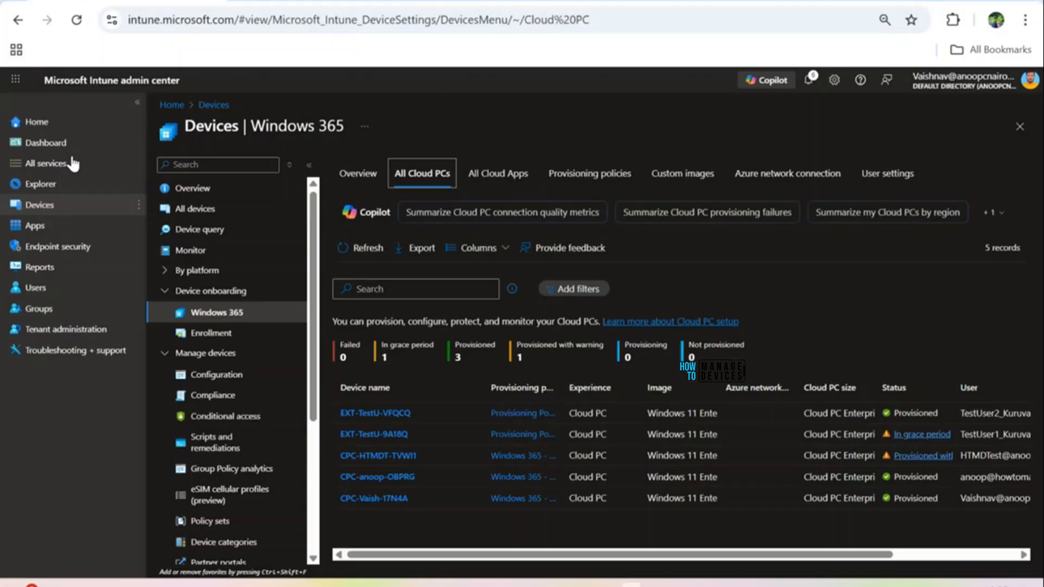
{"action": "left_click", "coordinate": [76, 331]}
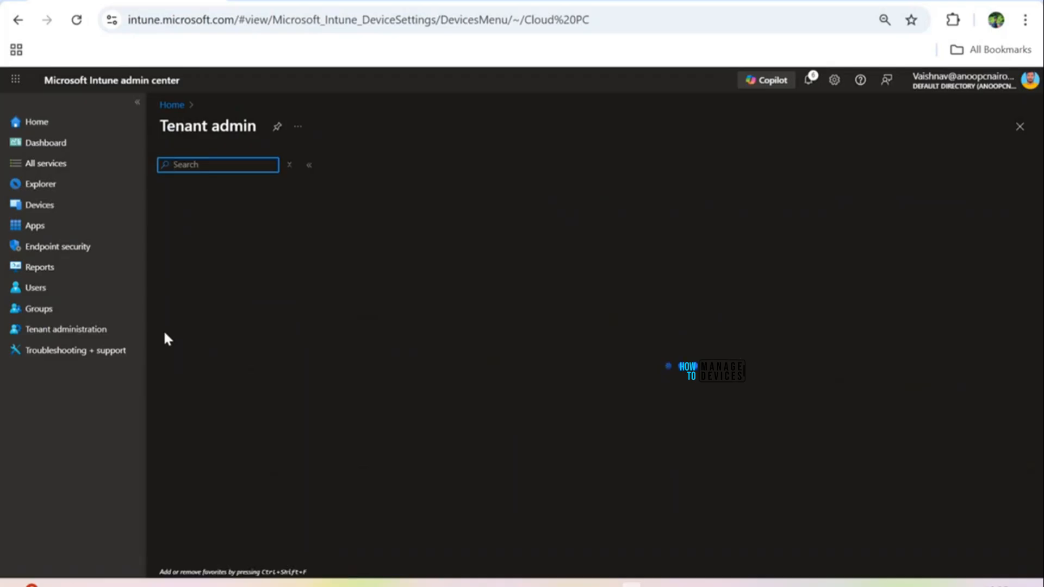
{"action": "left_click_drag", "start_coordinate": [507, 291], "coordinate": [356, 291]}
{"action": "key", "text": "ctrl+c"}
{"action": "key", "text": "alt+Tab"}
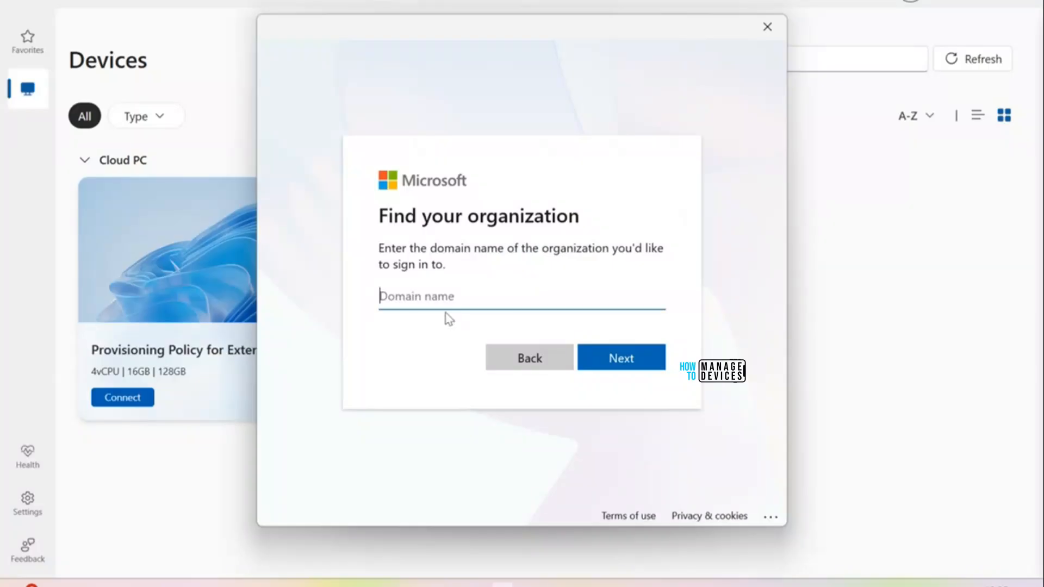
{"action": "key", "text": "ctrl+v"}
{"action": "left_click", "coordinate": [617, 357]}
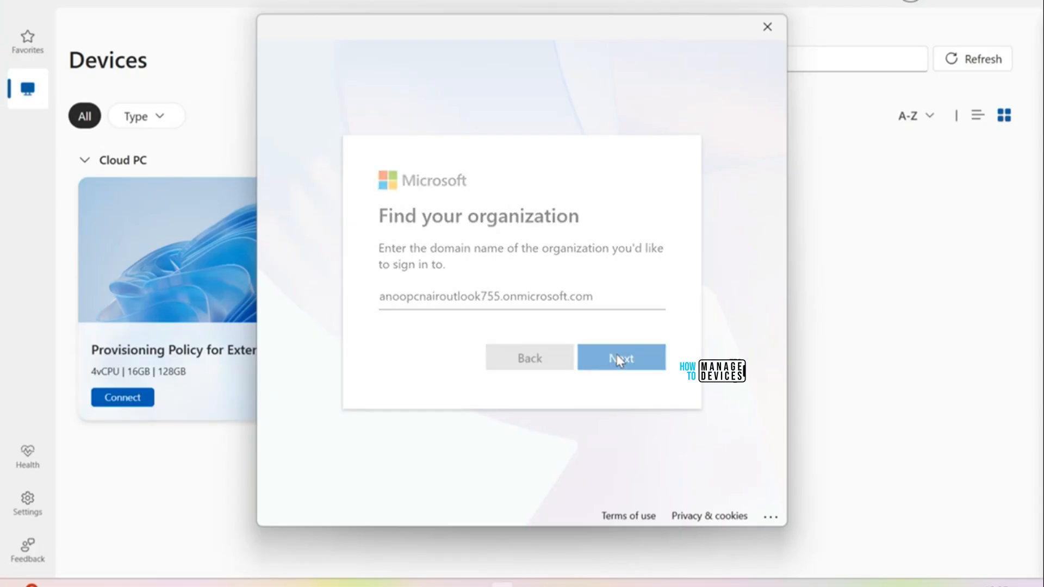
Step: Enter the test user's sign-in address and password
{"action": "key", "text": "alt+Tab"}
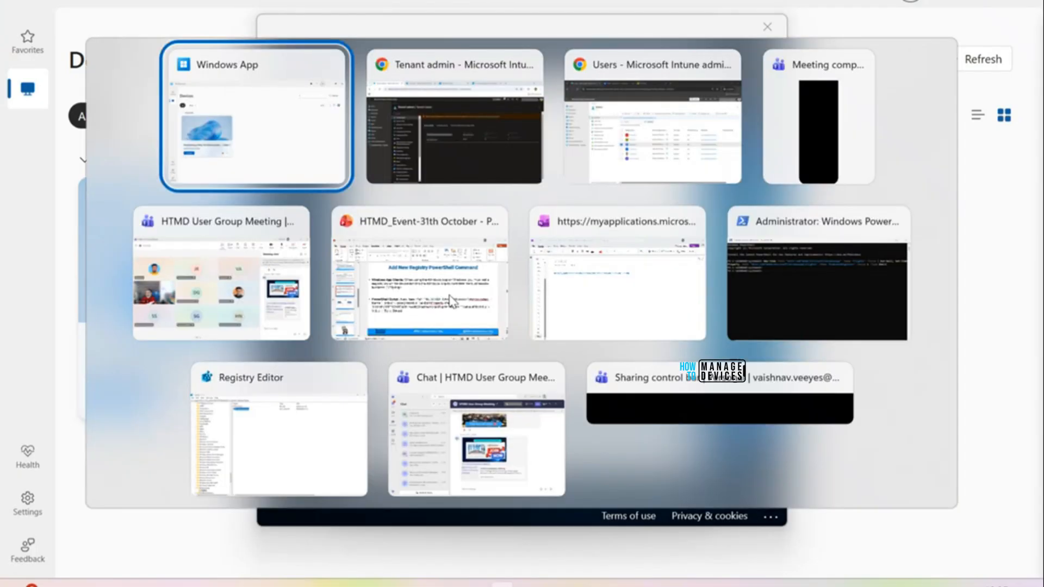
{"action": "key", "text": "alt+Tab"}
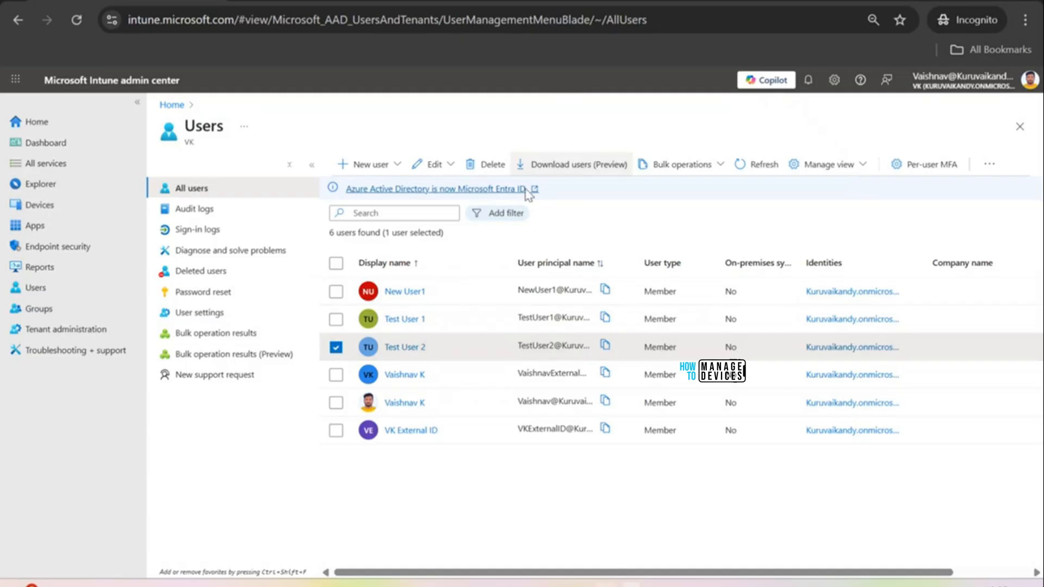
{"action": "key", "text": "alt+Tab"}
{"action": "key", "text": "alt+Tab"}
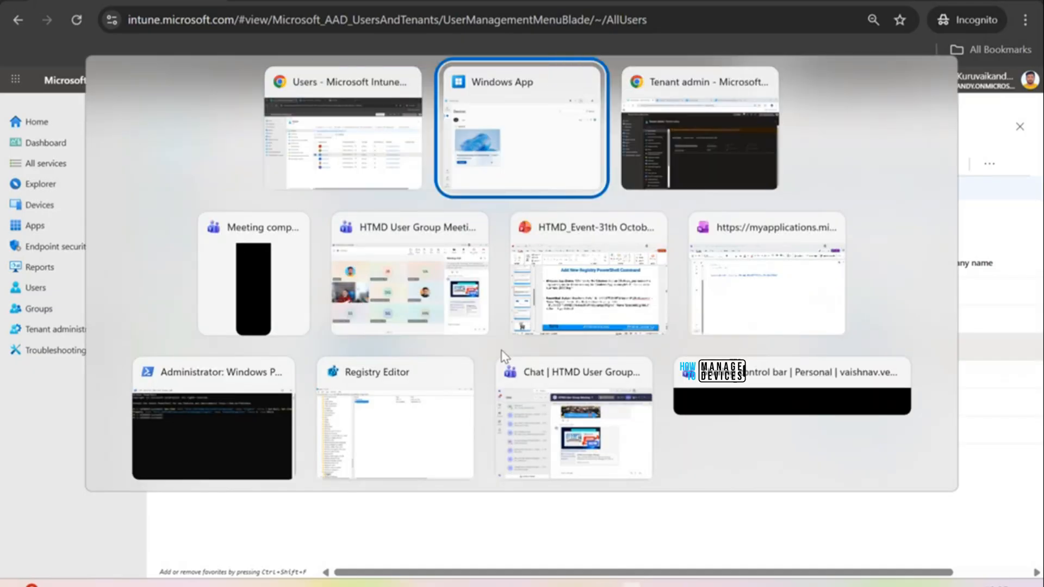
{"action": "key", "text": "ctrl+v"}
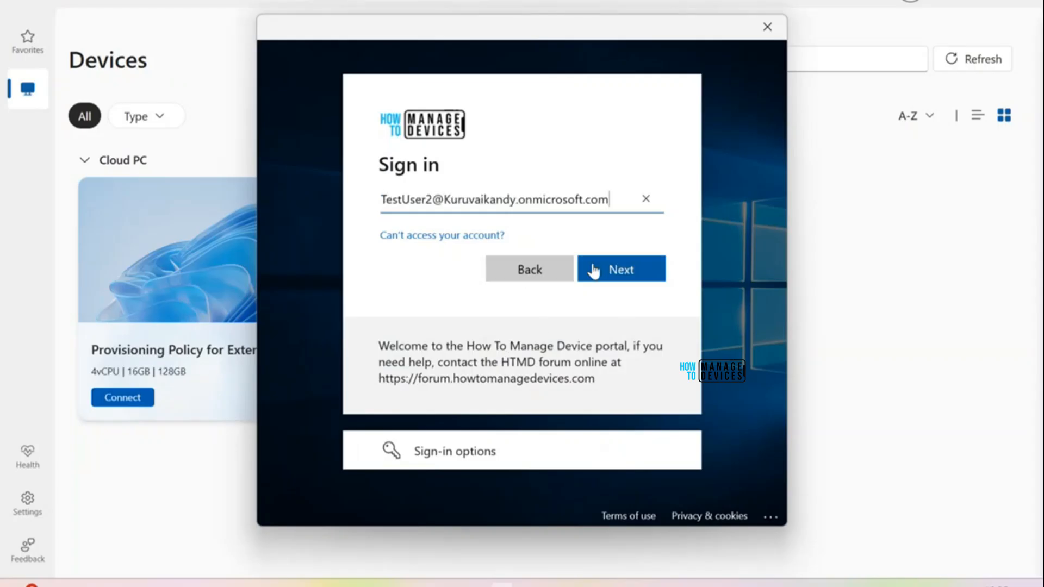
{"action": "left_click", "coordinate": [614, 268]}
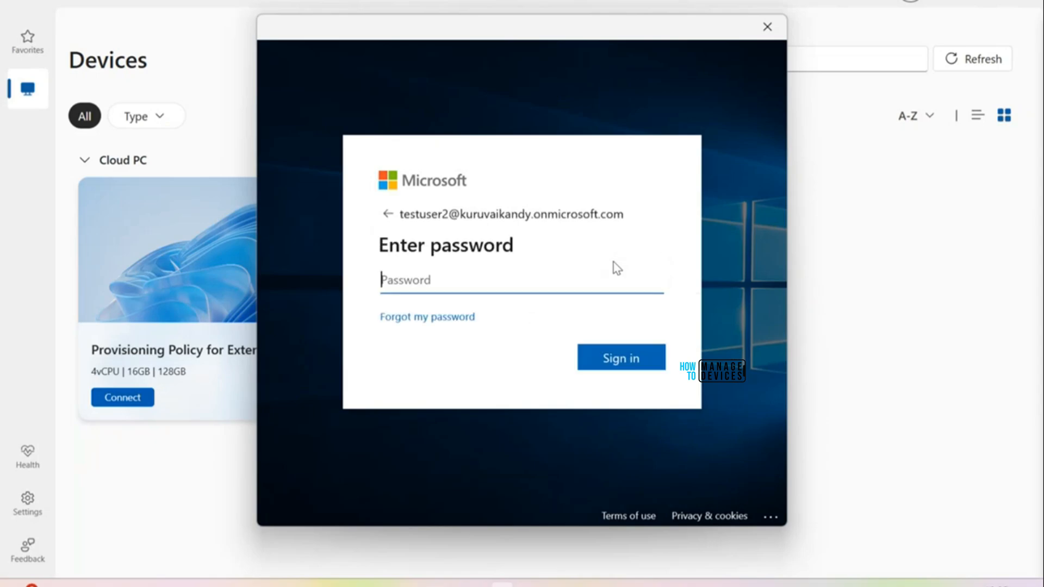
{"action": "type", "text": "••••"}
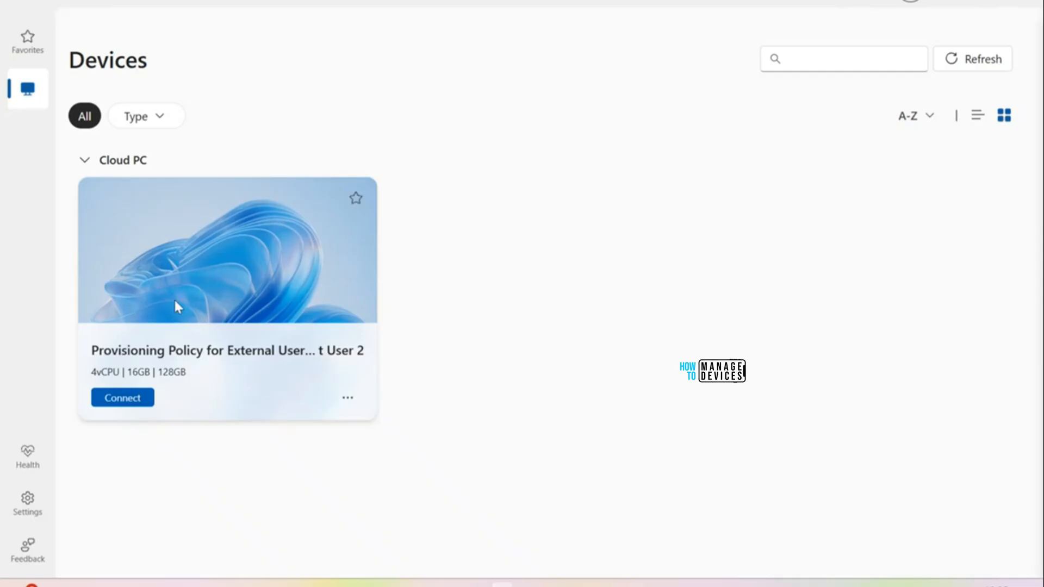
Step: Check the signed-in test user's account, then connect to the EXT-TestU-VFQCQ Cloud PC
{"action": "left_click", "coordinate": [911, 5]}
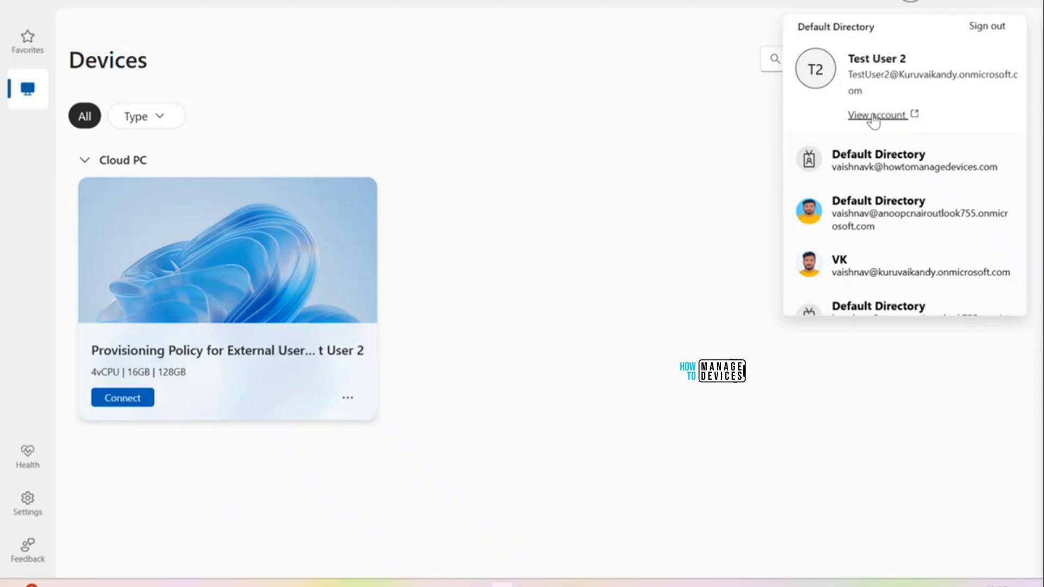
{"action": "scroll", "coordinate": [888, 237], "scroll_direction": "down", "scroll_amount": 3}
{"action": "scroll", "coordinate": [890, 265], "scroll_direction": "up", "scroll_amount": 3}
{"action": "left_click", "coordinate": [873, 116]}
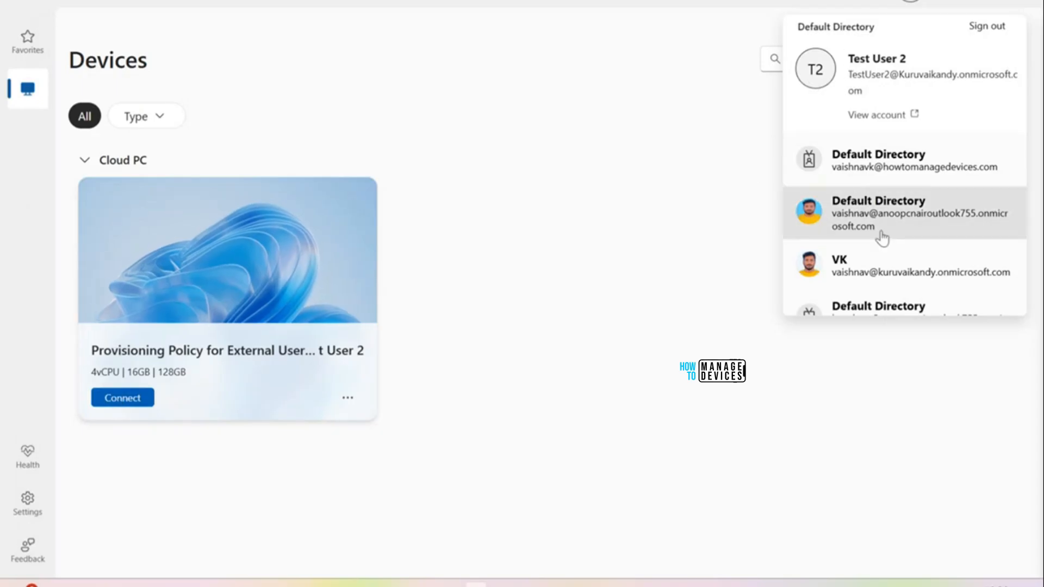
{"action": "scroll", "coordinate": [886, 259], "scroll_direction": "down", "scroll_amount": 3}
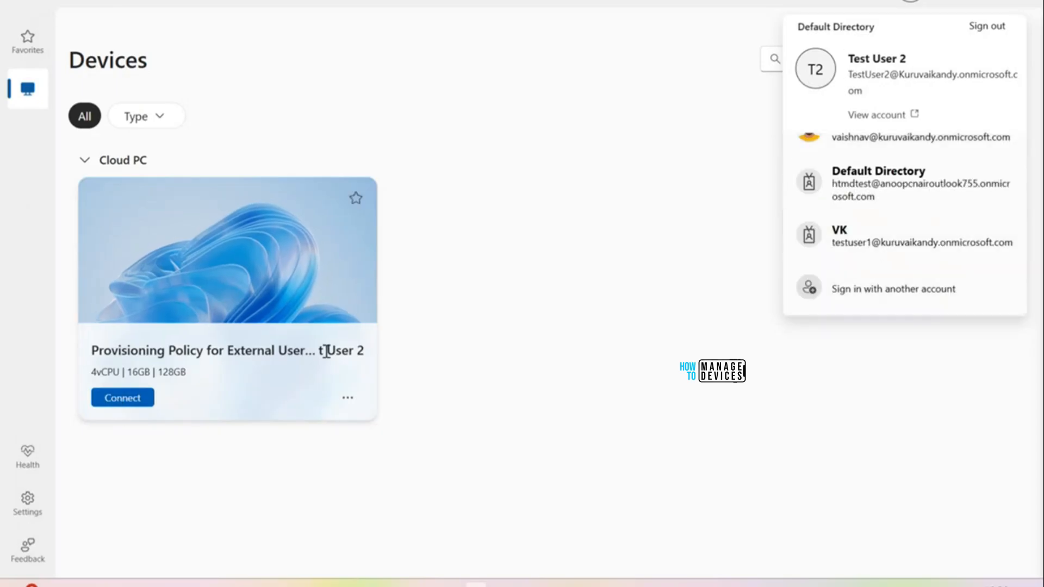
{"action": "left_click_drag", "start_coordinate": [89, 401], "coordinate": [106, 400]}
{"action": "left_click", "coordinate": [115, 395]}
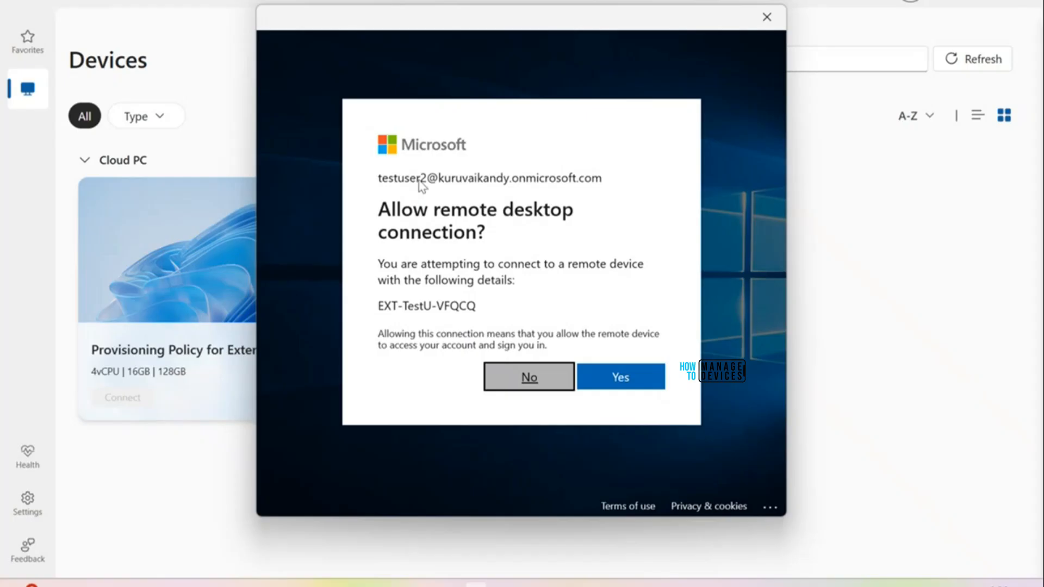
Step: Allow the remote connection and try launching Command Prompt elevated, dismissing the first approval prompt
{"action": "left_click", "coordinate": [616, 382]}
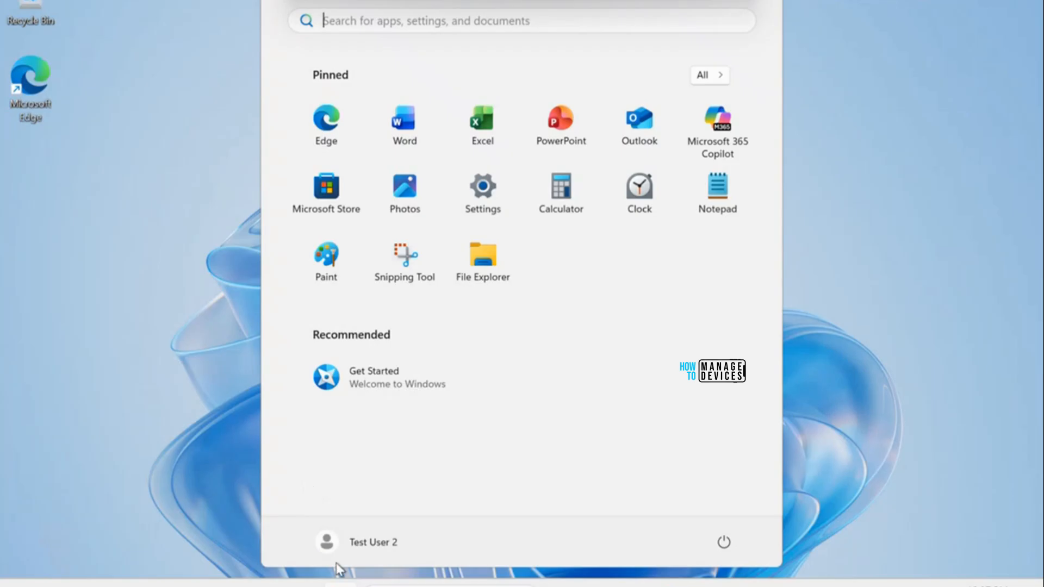
{"action": "left_click", "coordinate": [845, 283]}
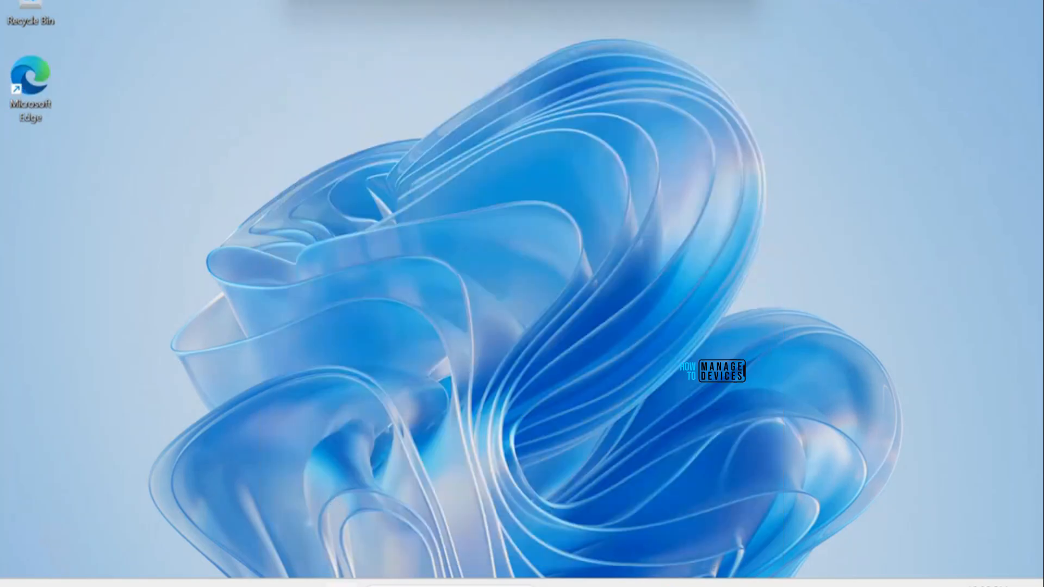
{"action": "key", "text": "super"}
{"action": "type", "text": "cmd"}
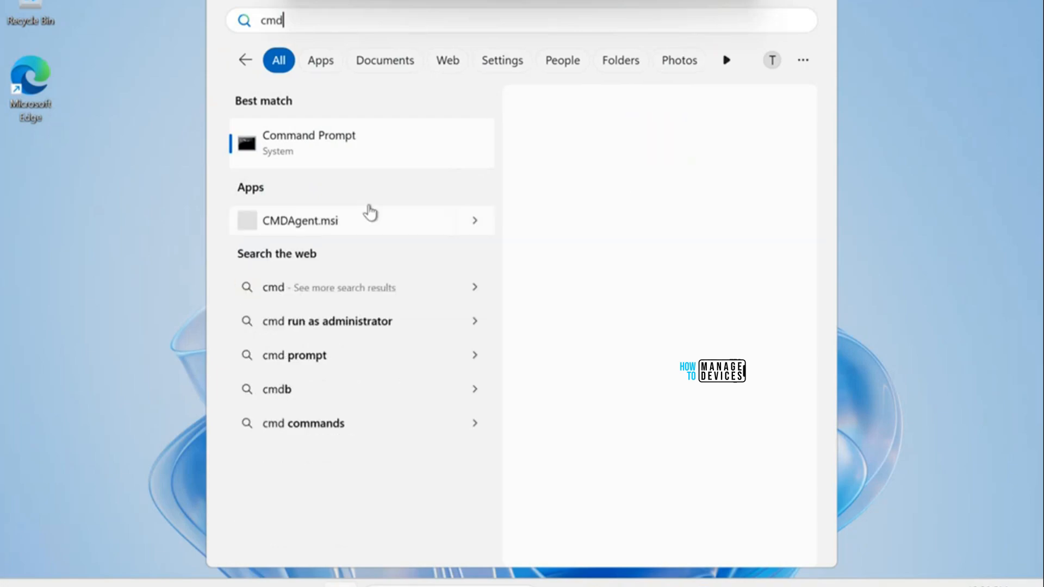
{"action": "right_click", "coordinate": [343, 152]}
{"action": "key", "text": "Escape"}
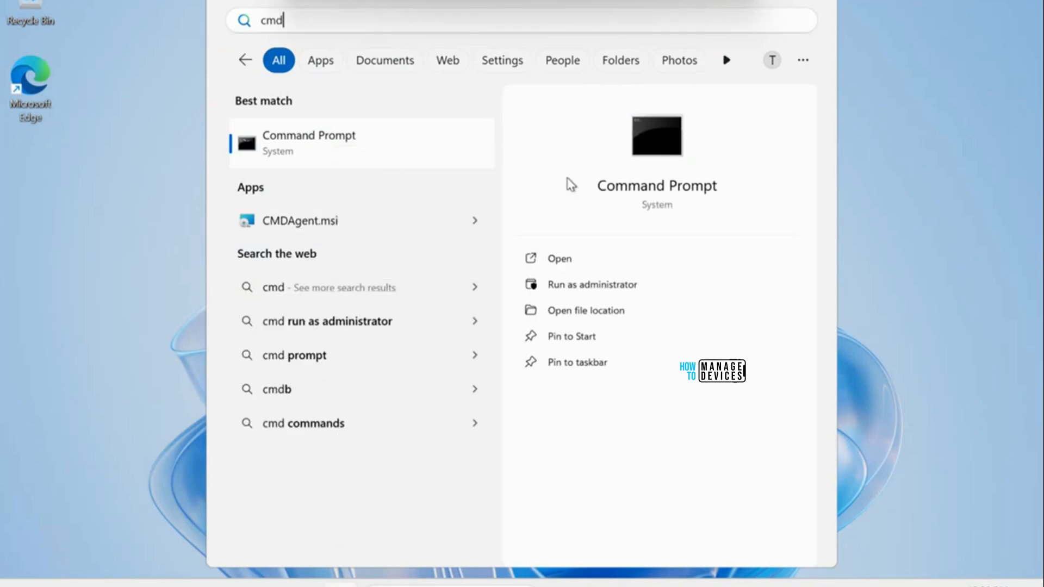
{"action": "key", "text": "ctrl+shift+Return"}
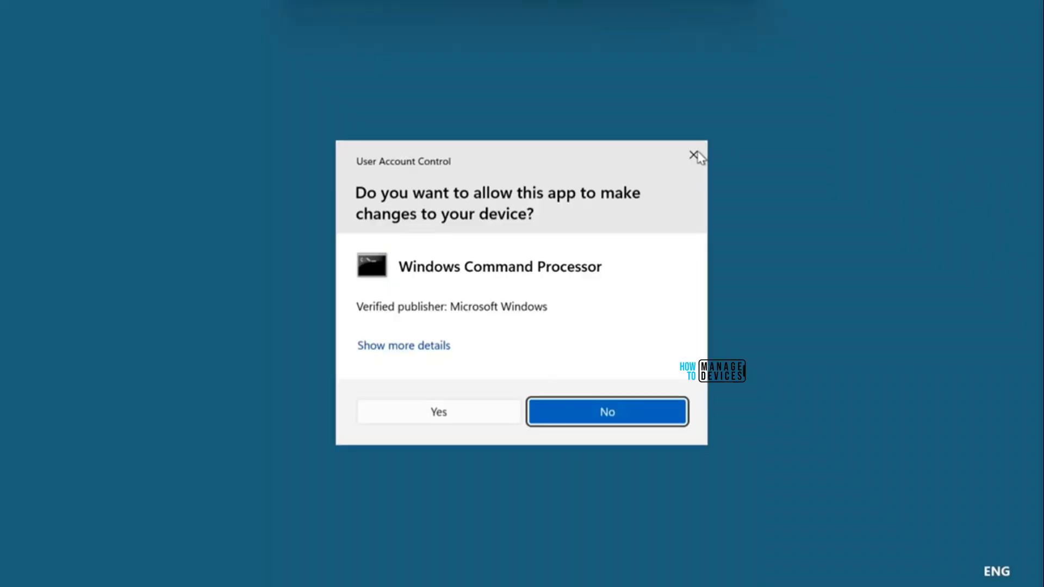
{"action": "left_click", "coordinate": [696, 156]}
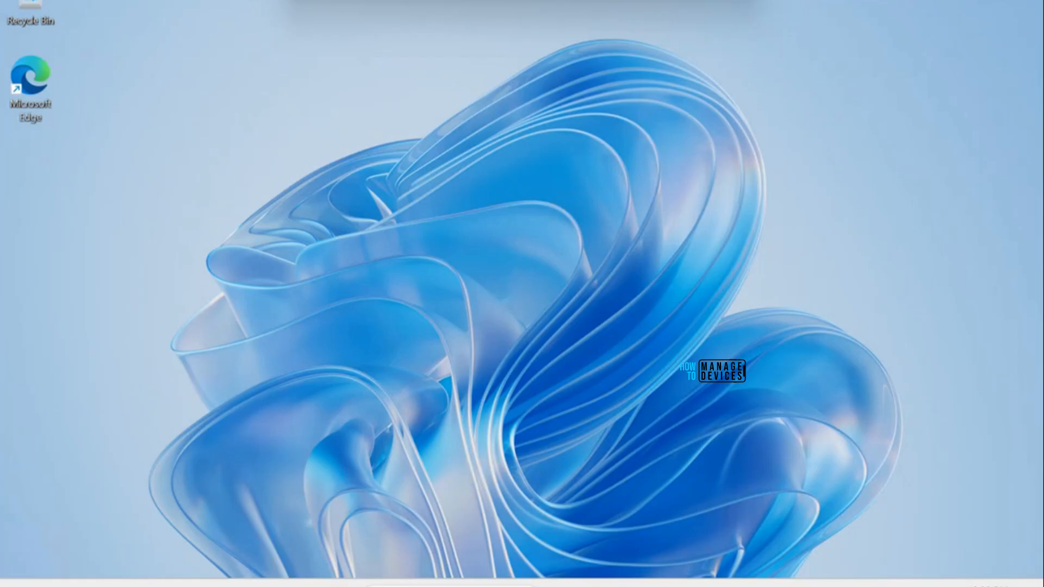
Step: Search cmd again and run Command Prompt as administrator
{"action": "key", "text": "super"}
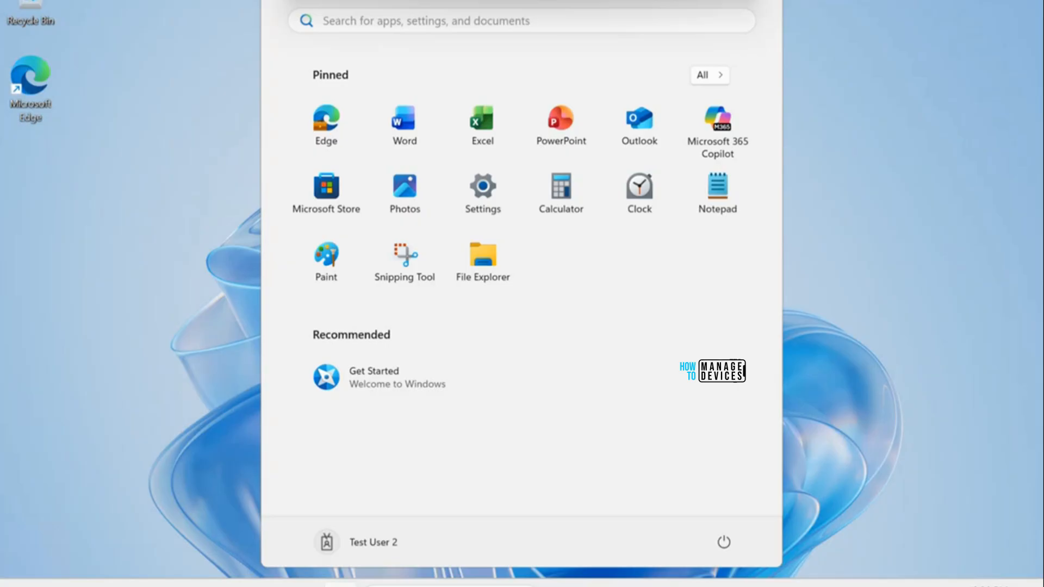
{"action": "type", "text": "cmd"}
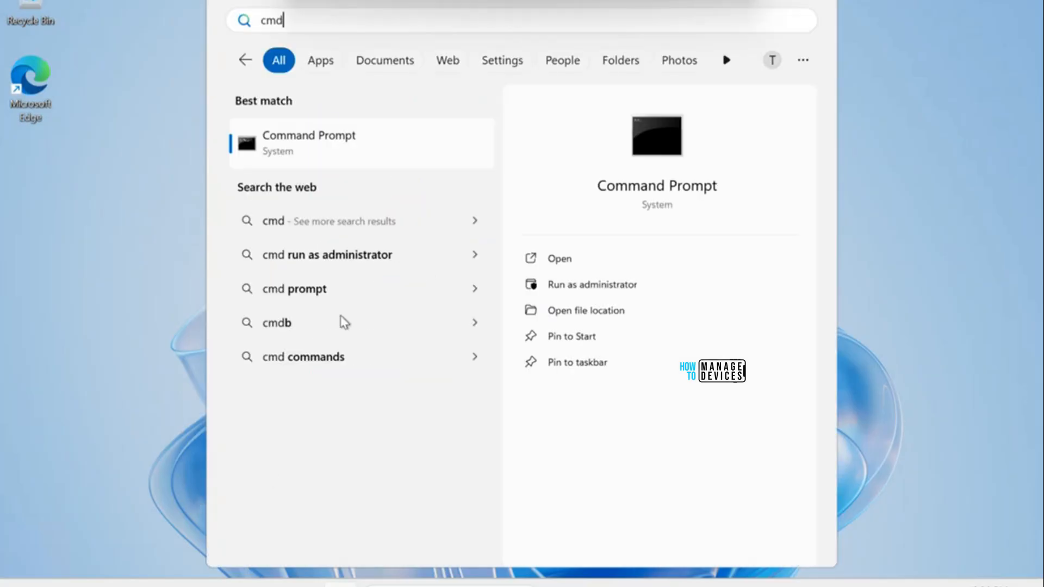
{"action": "right_click", "coordinate": [359, 150]}
{"action": "left_click", "coordinate": [390, 158]}
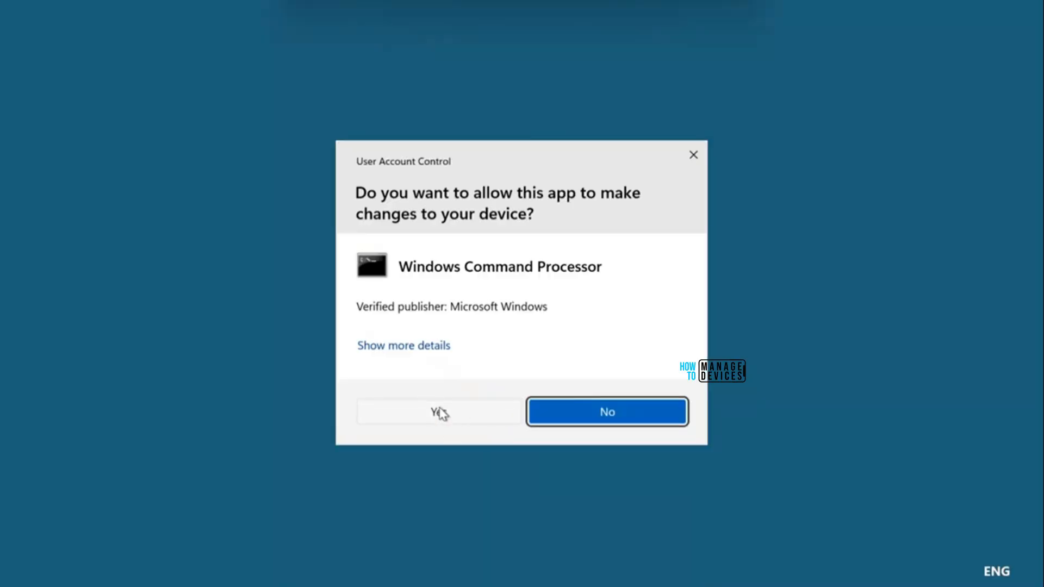
Step: Approve the UAC prompt to open an Administrator Command Prompt, then minimize it to the desktop
{"action": "left_click", "coordinate": [439, 413]}
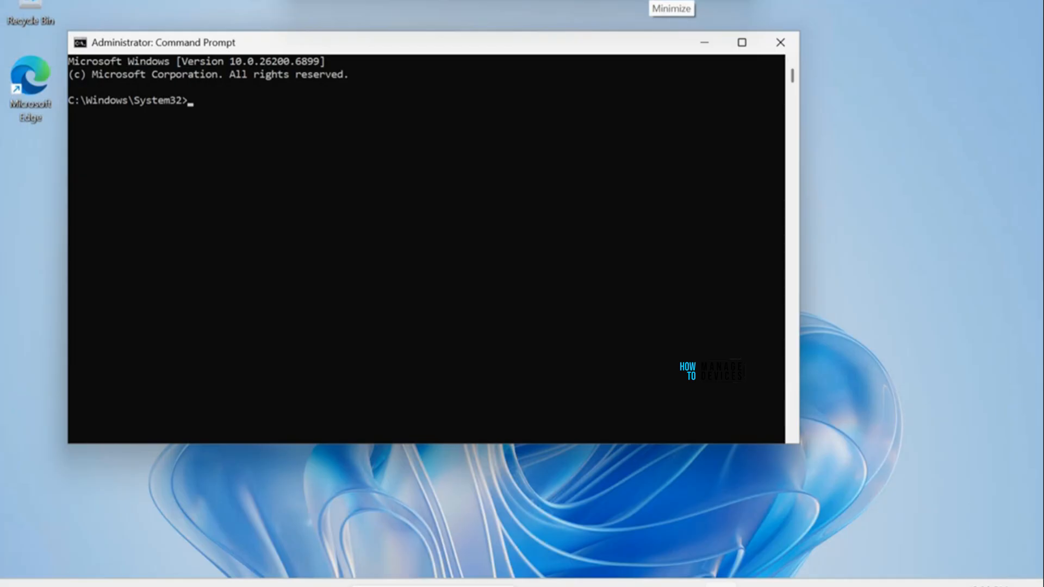
{"action": "left_click", "coordinate": [710, 43]}
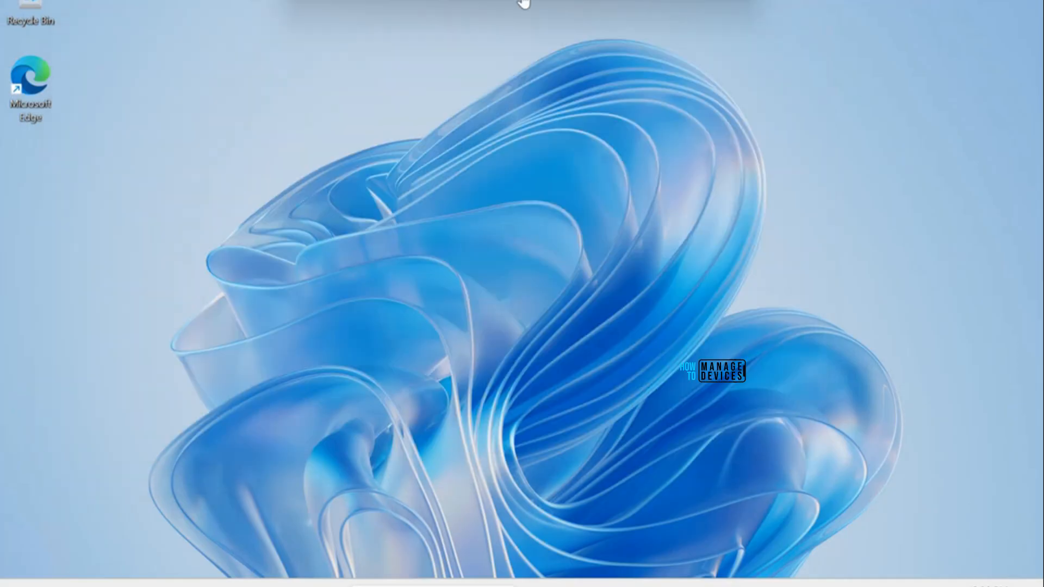